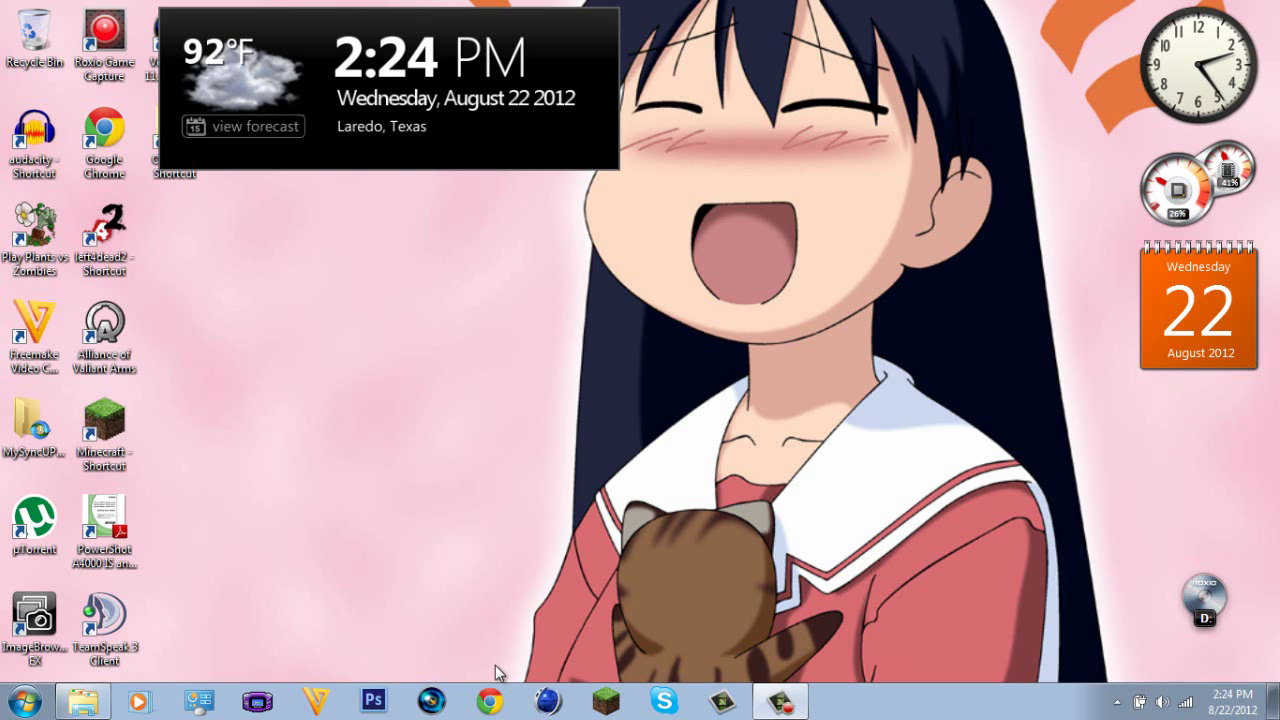
- Switch to Chrome, search Google for winrar and open the Soft32 WinRAR download page
click(495, 702)
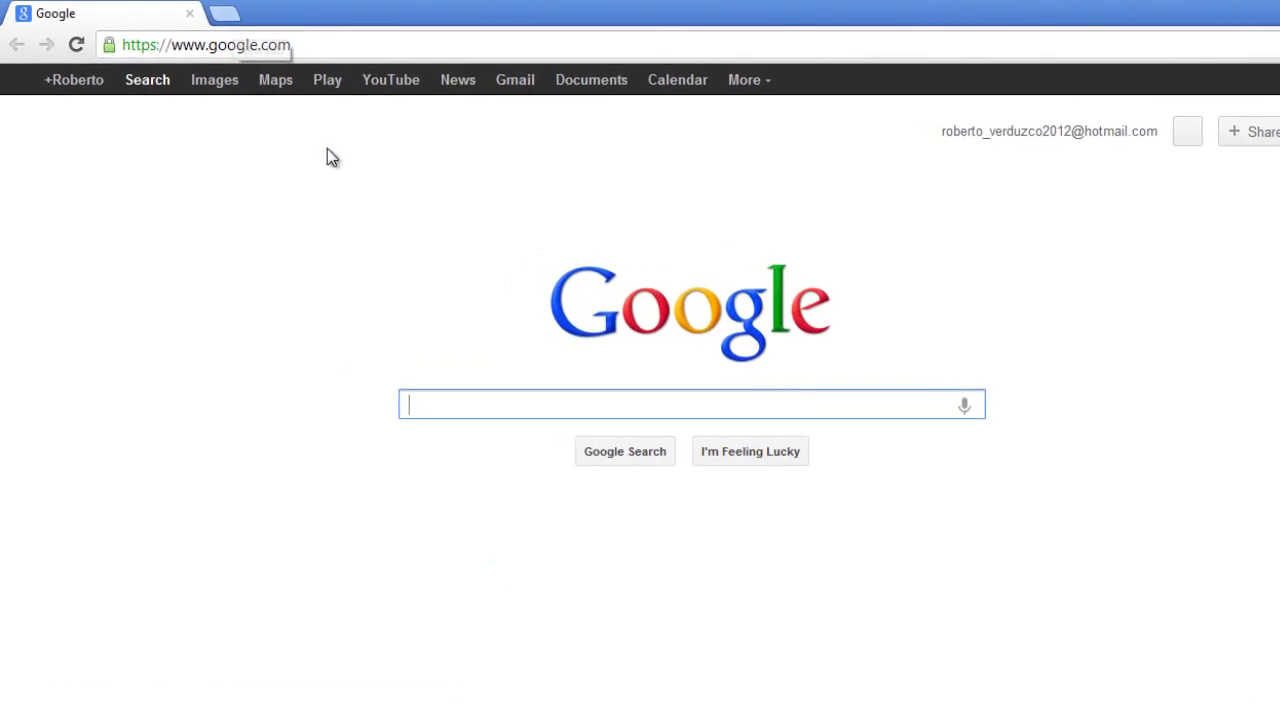
text(winrar)
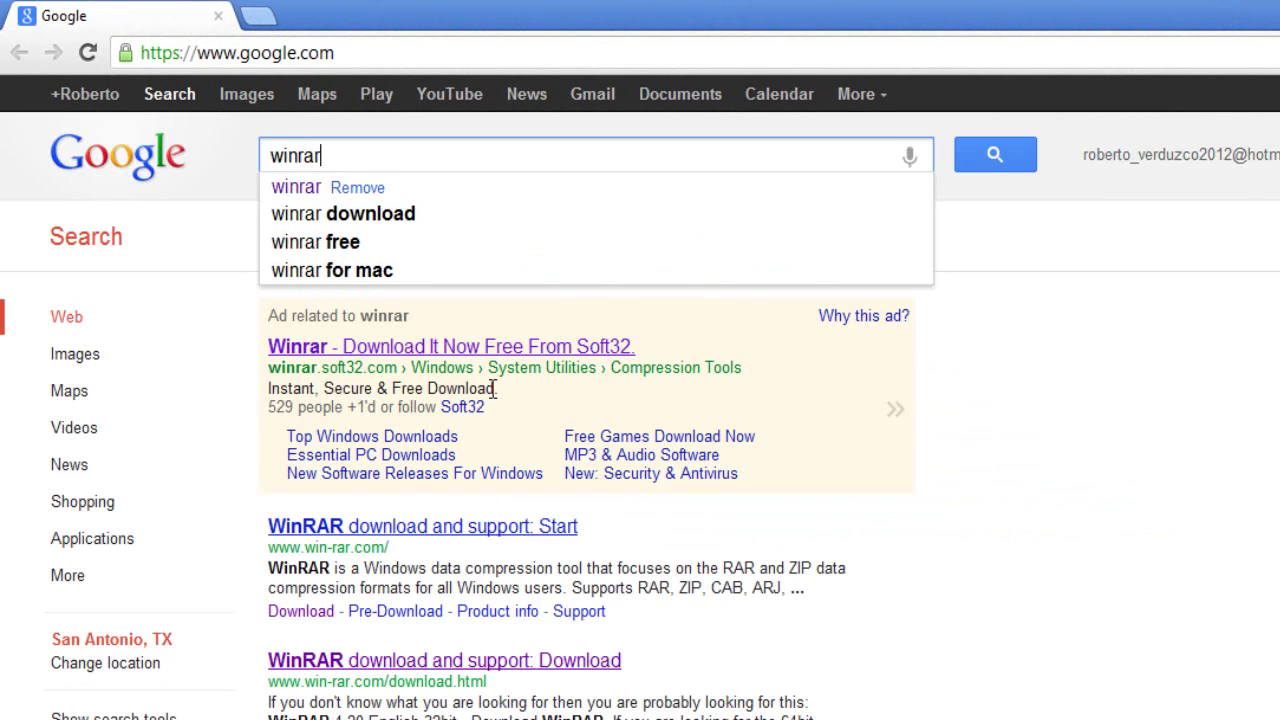
key(Return)
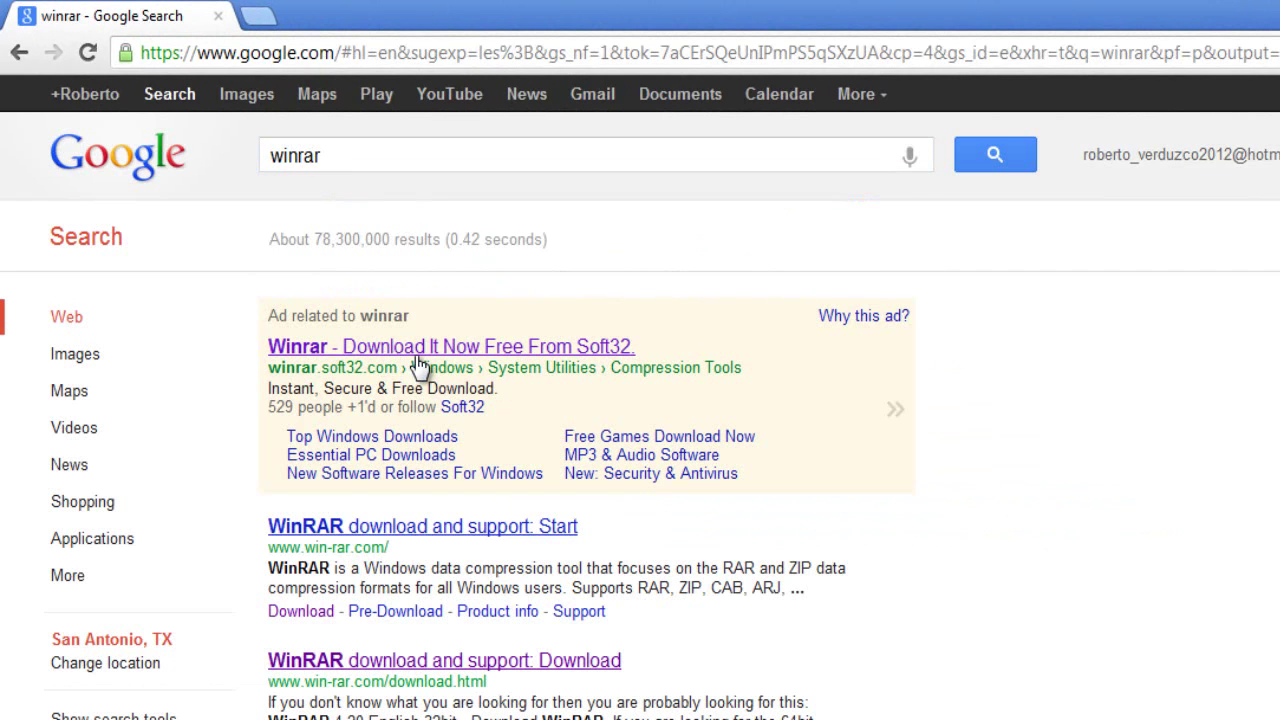
click(418, 358)
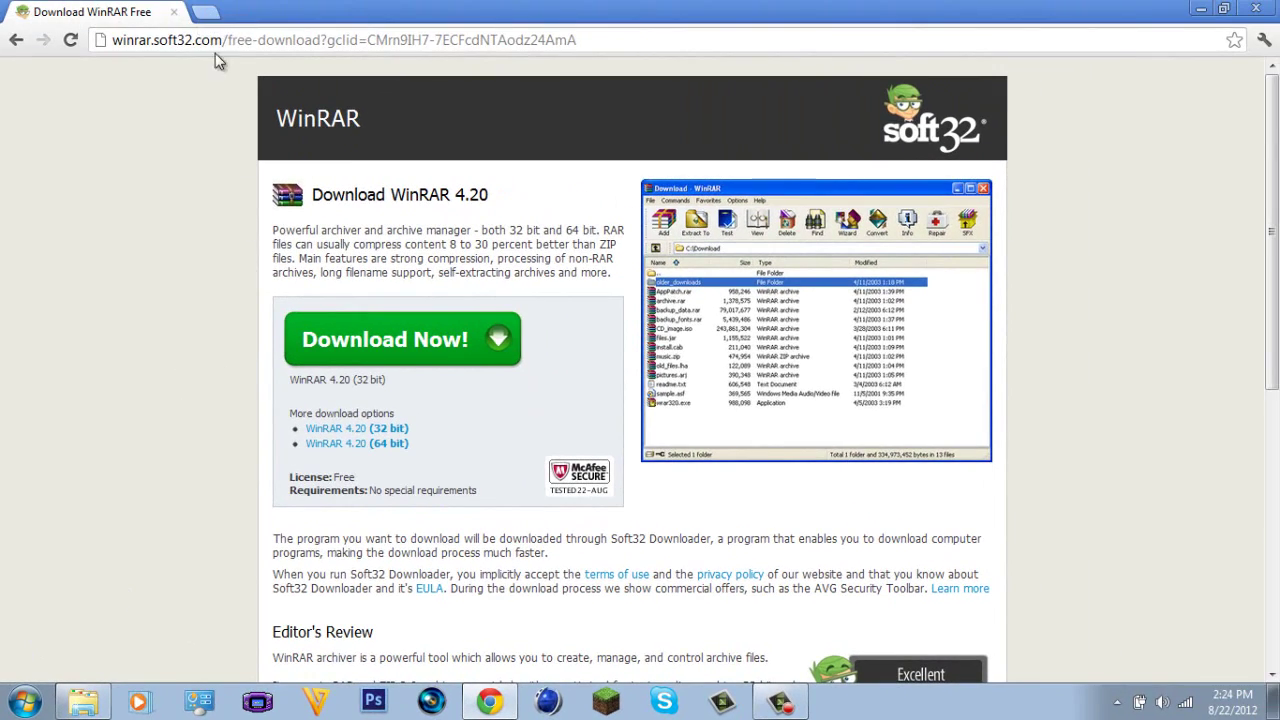
- Search Google for desmume in a new tab and open the desmume.org download page
click(200, 14)
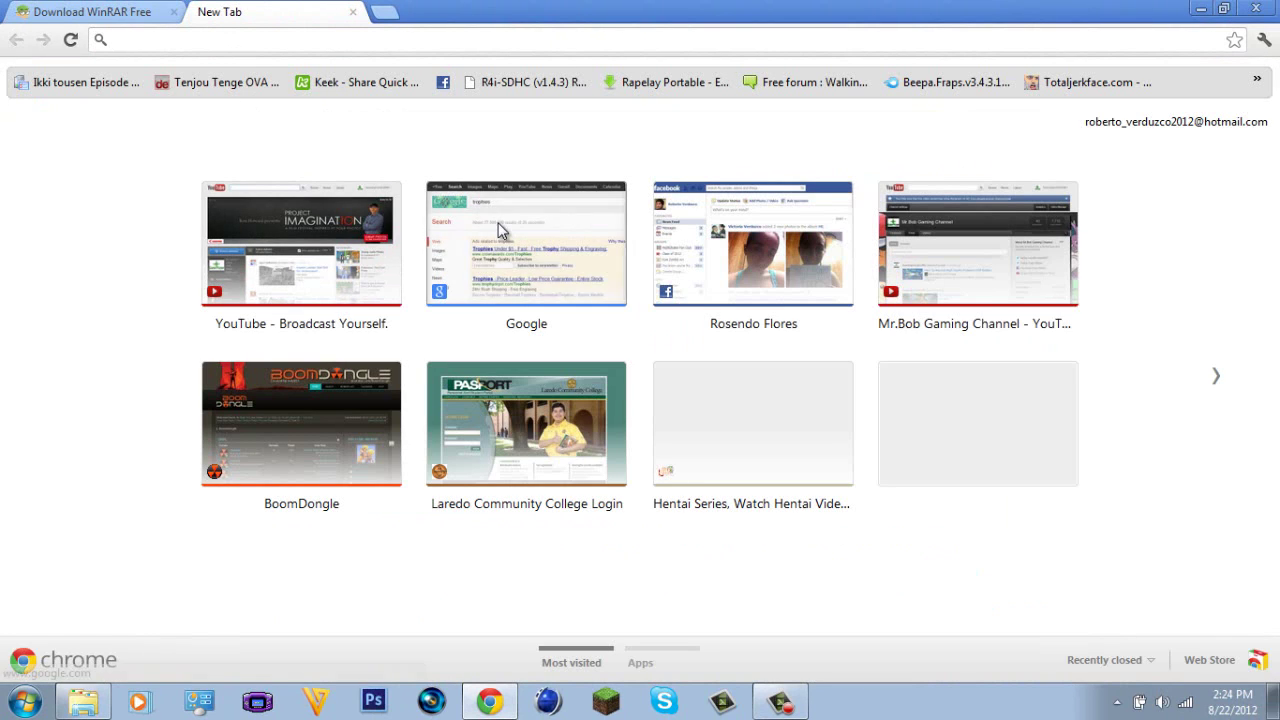
click(502, 228)
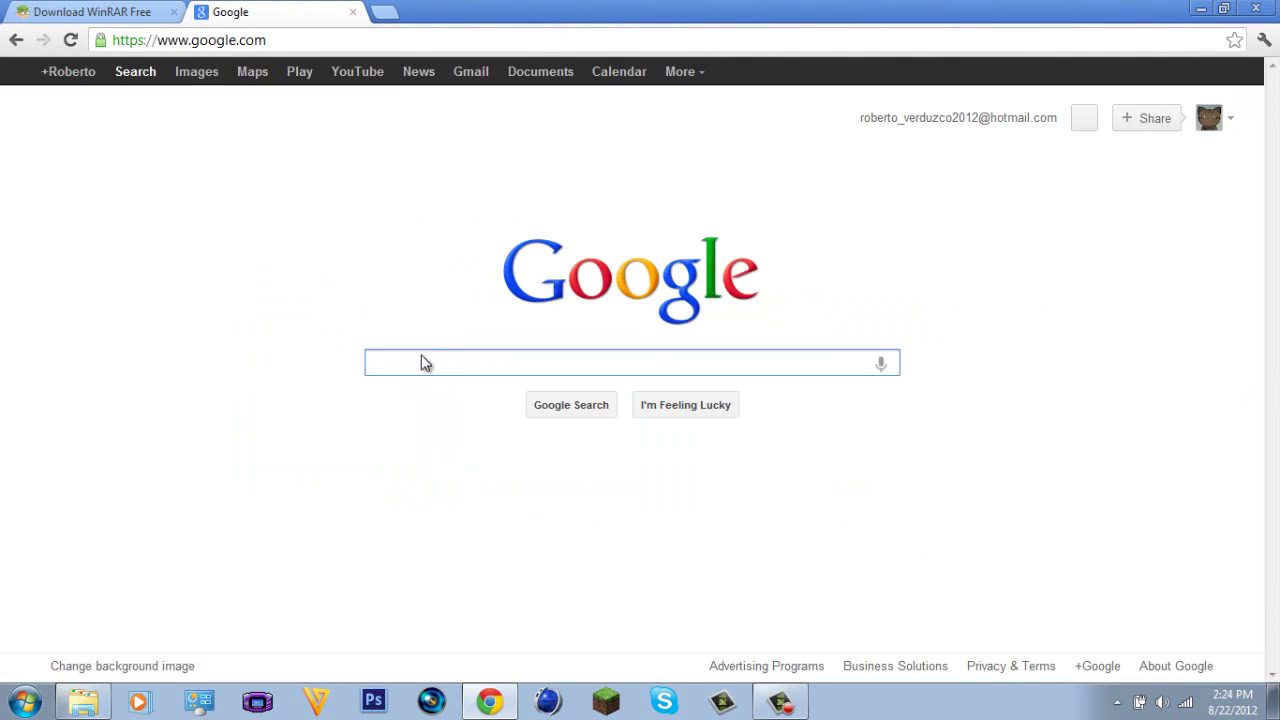
right_click(420, 360)
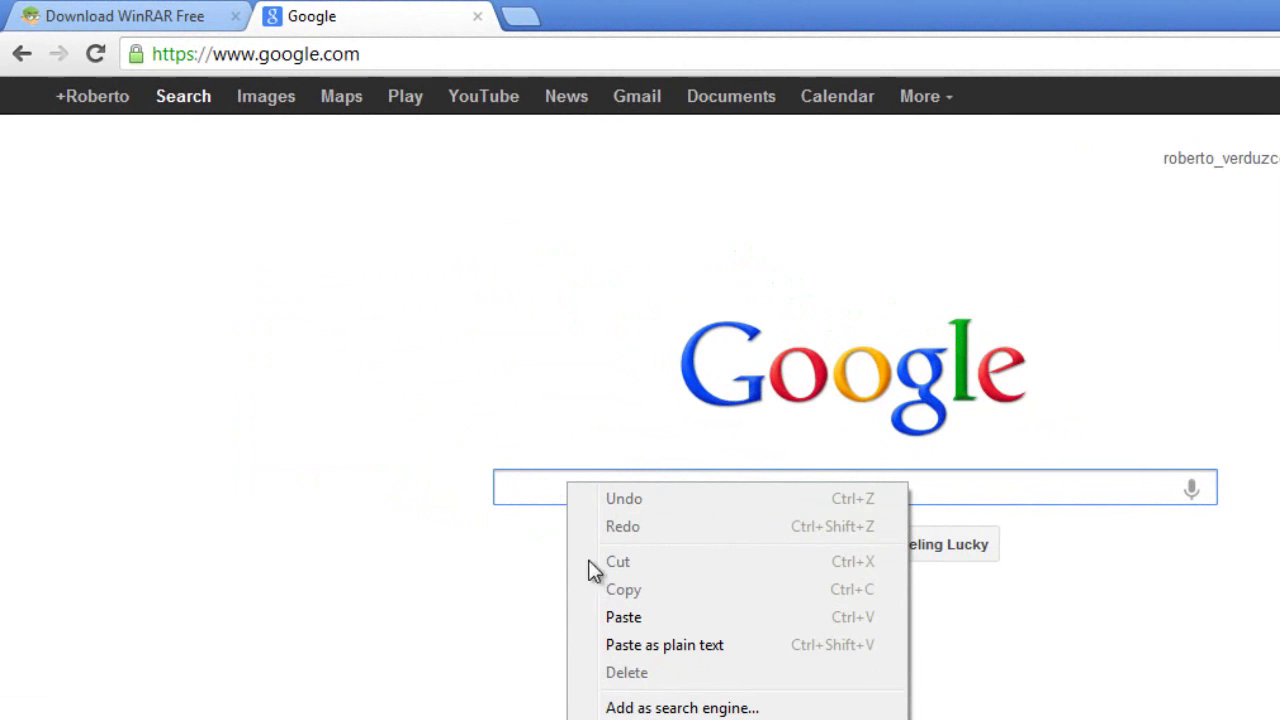
click(624, 617)
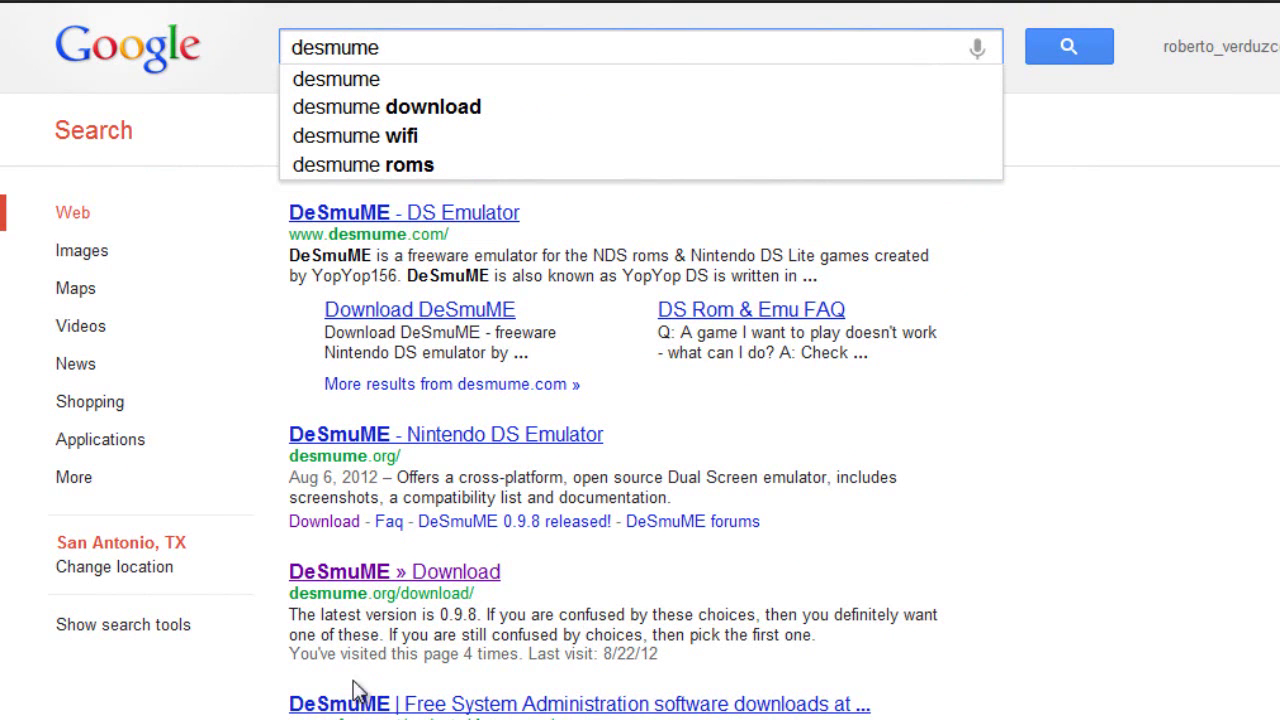
click(365, 572)
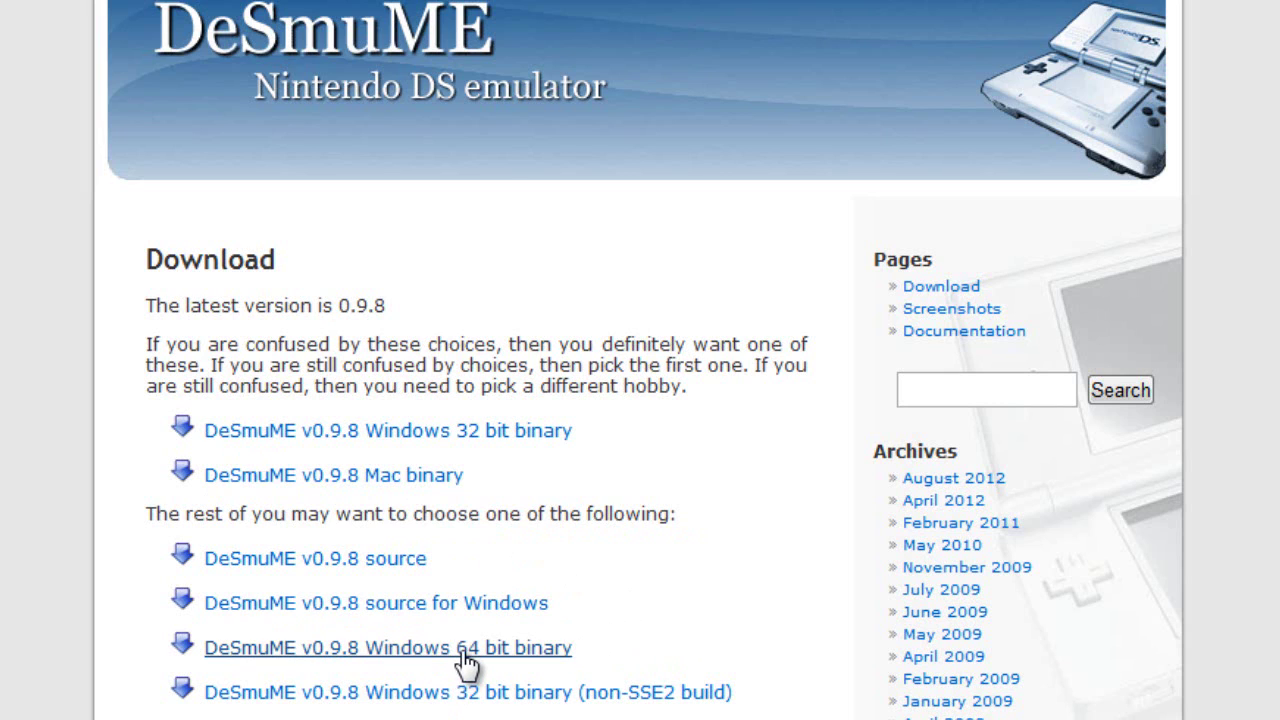
- Start downloading the DeSmuME v0.9.8 Windows 64 bit binary and cancel the transfer
click(329, 663)
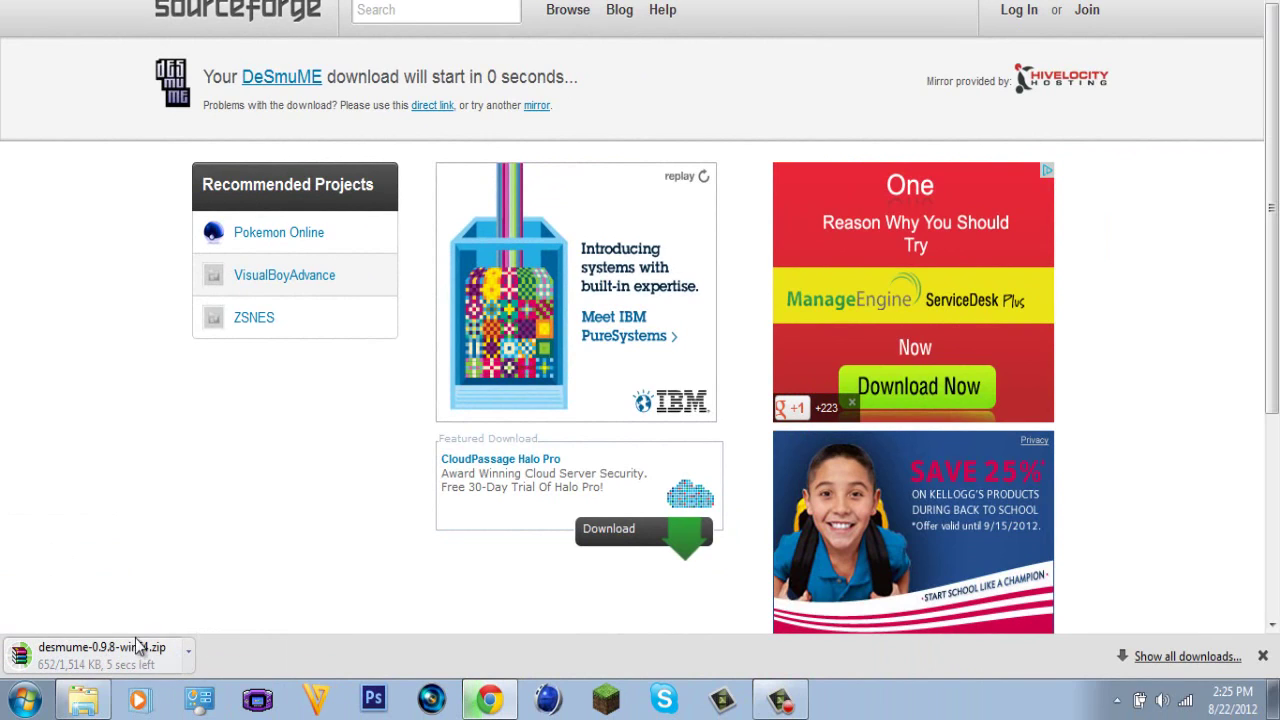
click(189, 656)
click(225, 621)
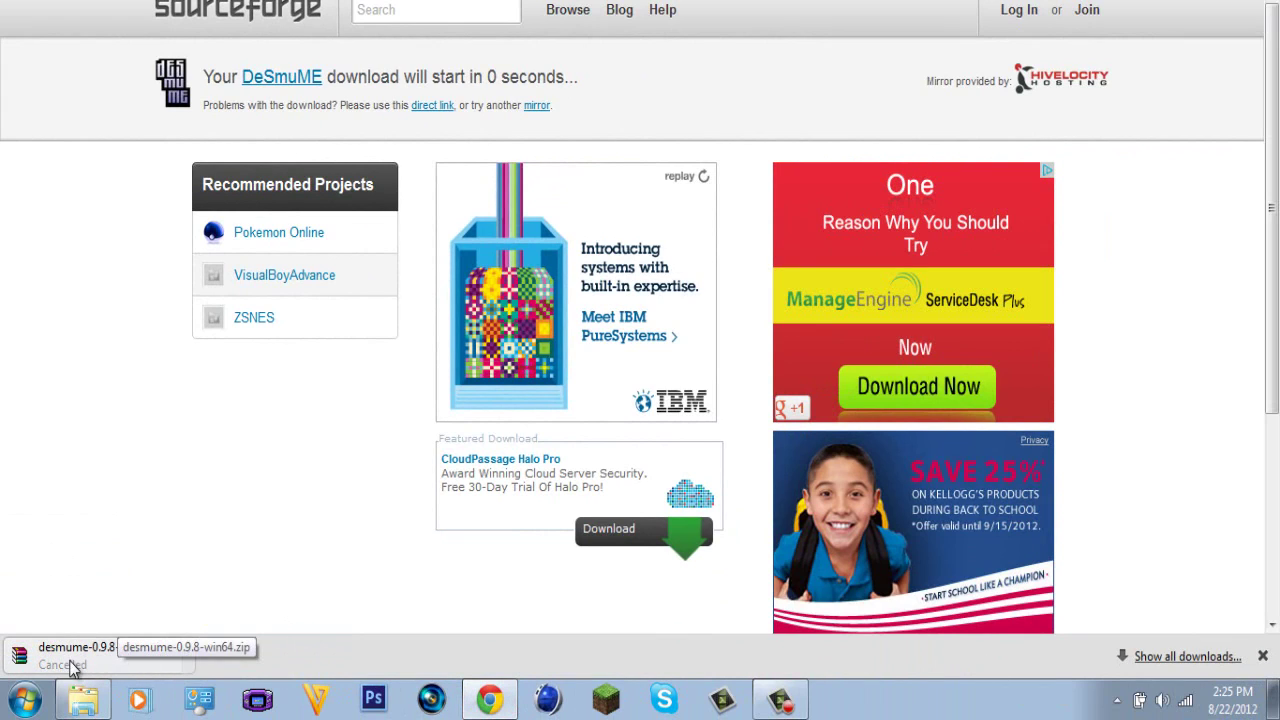
key(F11)
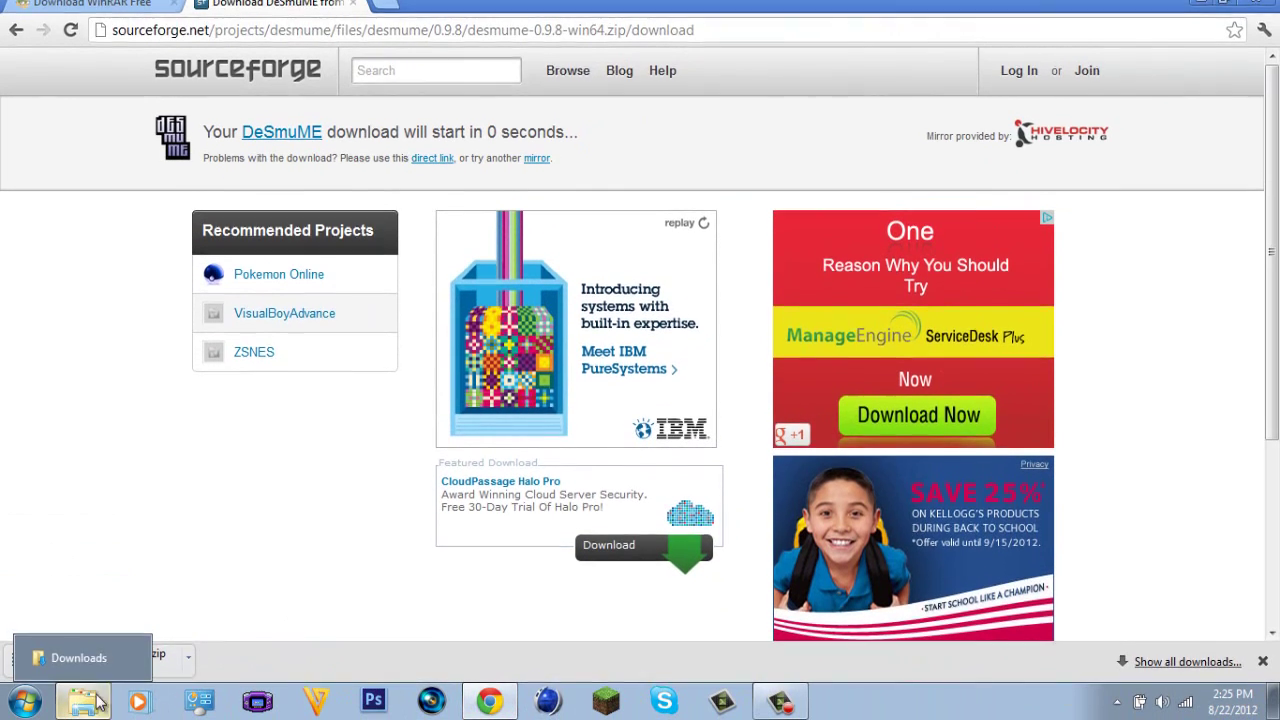
- Open the desmume-0.9.8-win64 archive from the Downloads folder in WinRAR and dismiss the licence reminder
click(88, 708)
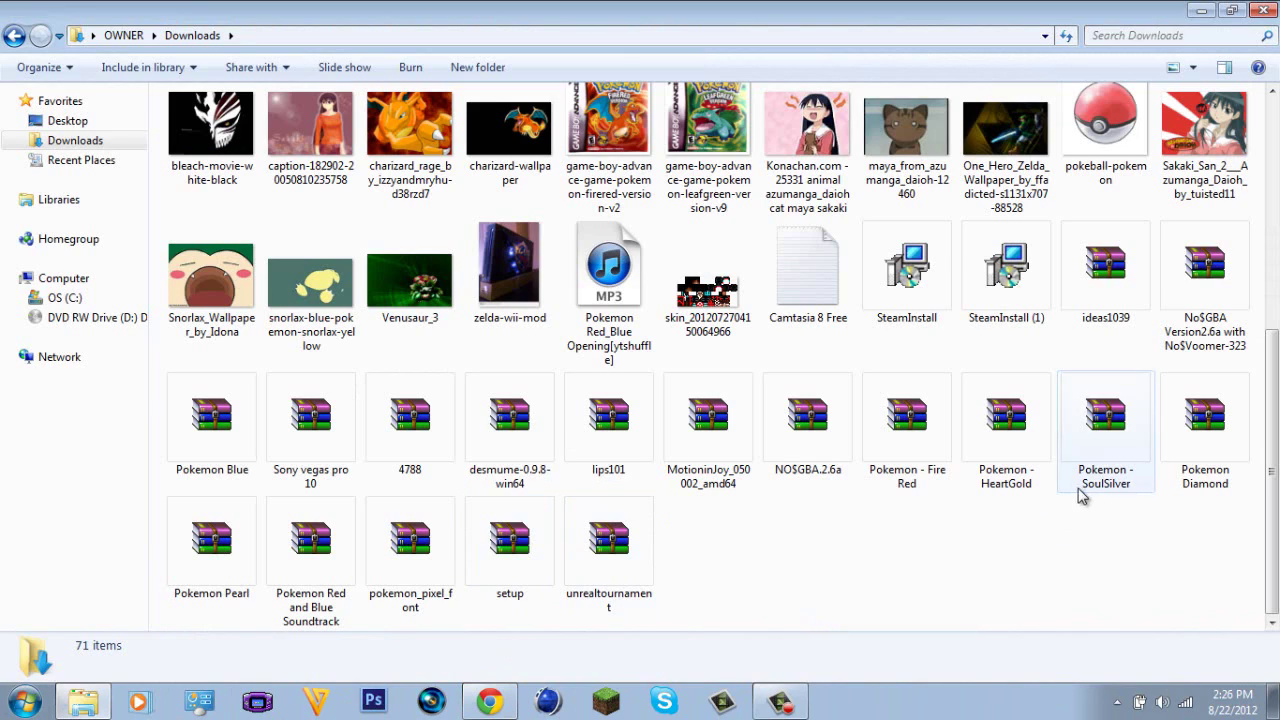
click(513, 432)
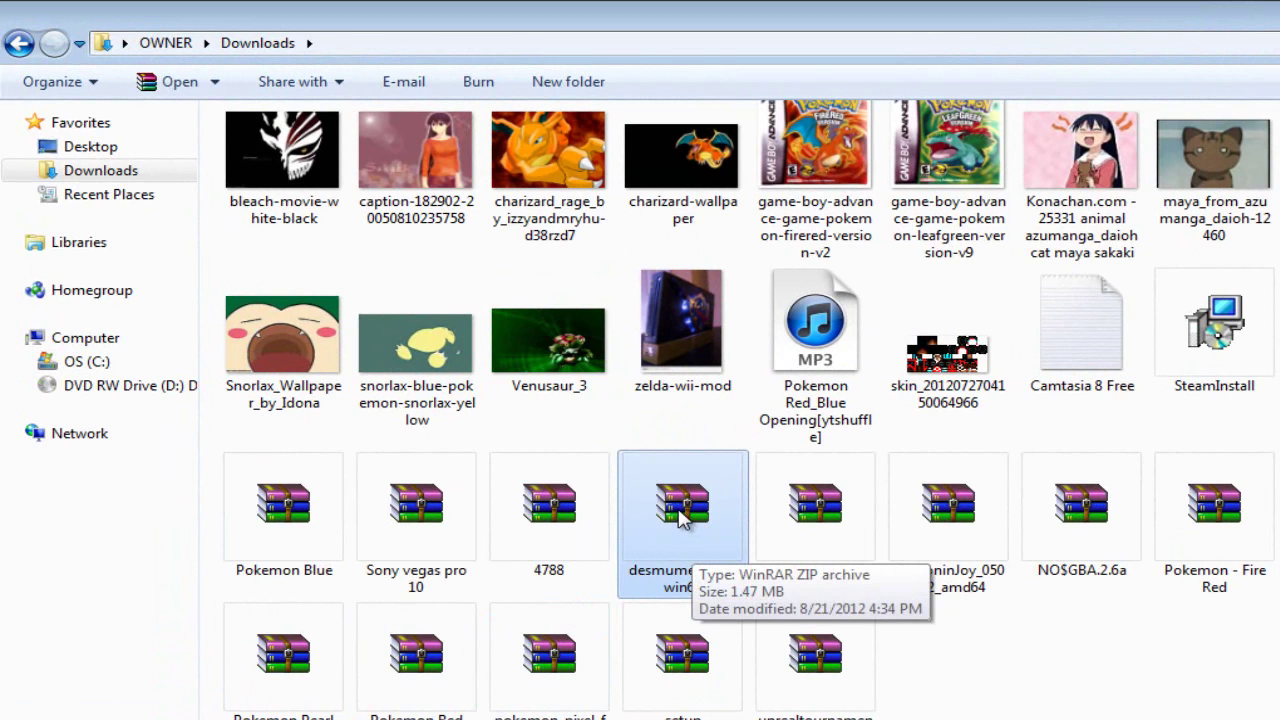
double_click(680, 515)
drag(283, 576, 228, 475)
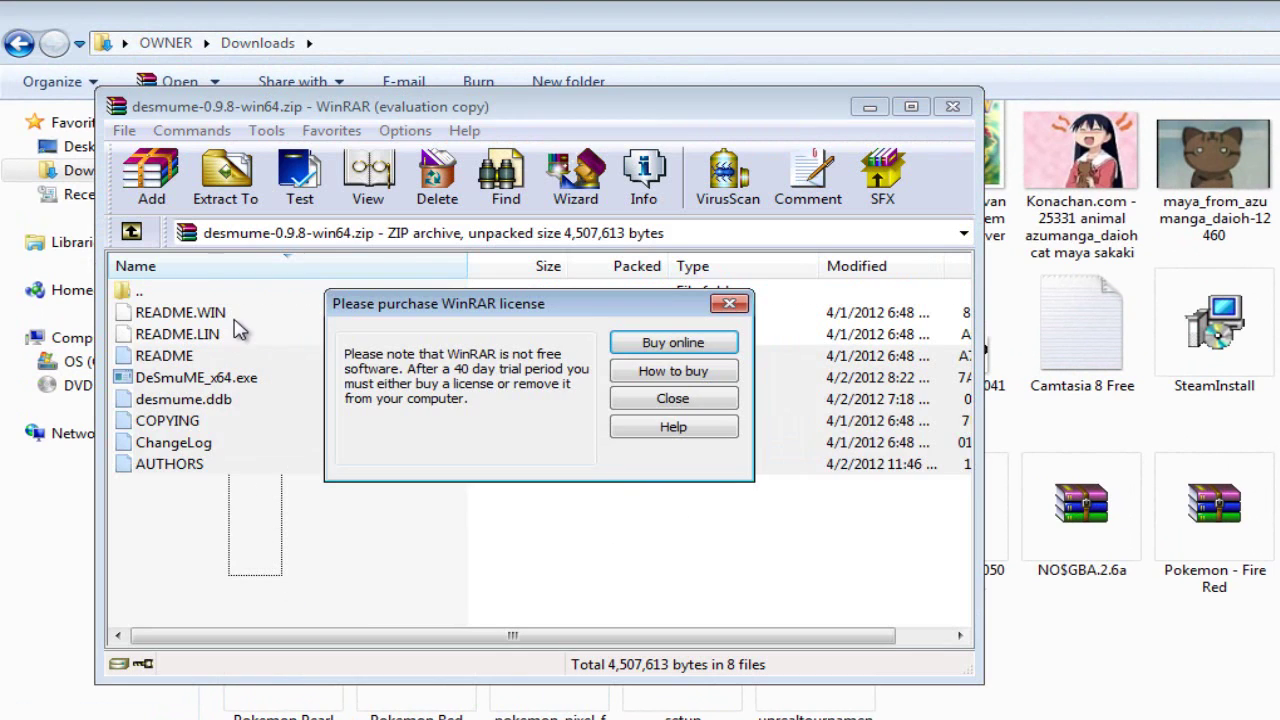
click(645, 400)
drag(303, 560, 300, 518)
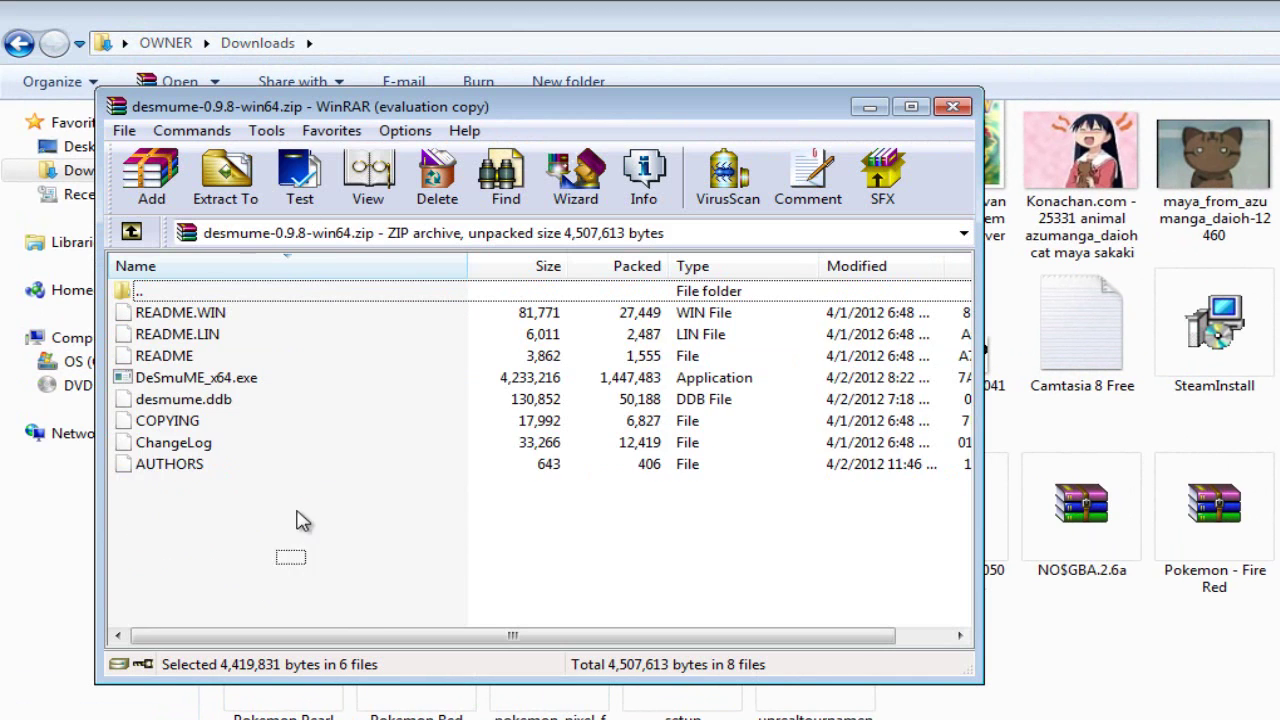
- Choose Saved Games\DESMU as the archive's extraction destination, and close the archive without extracting
click(225, 175)
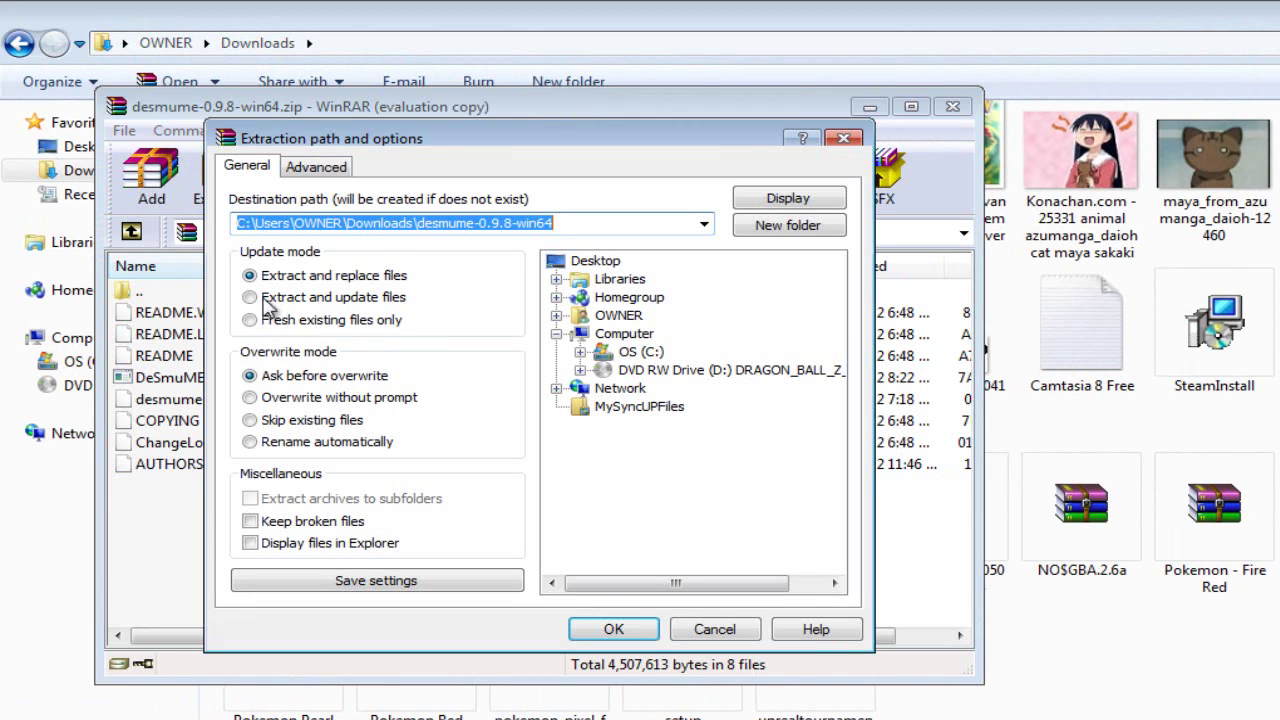
click(556, 315)
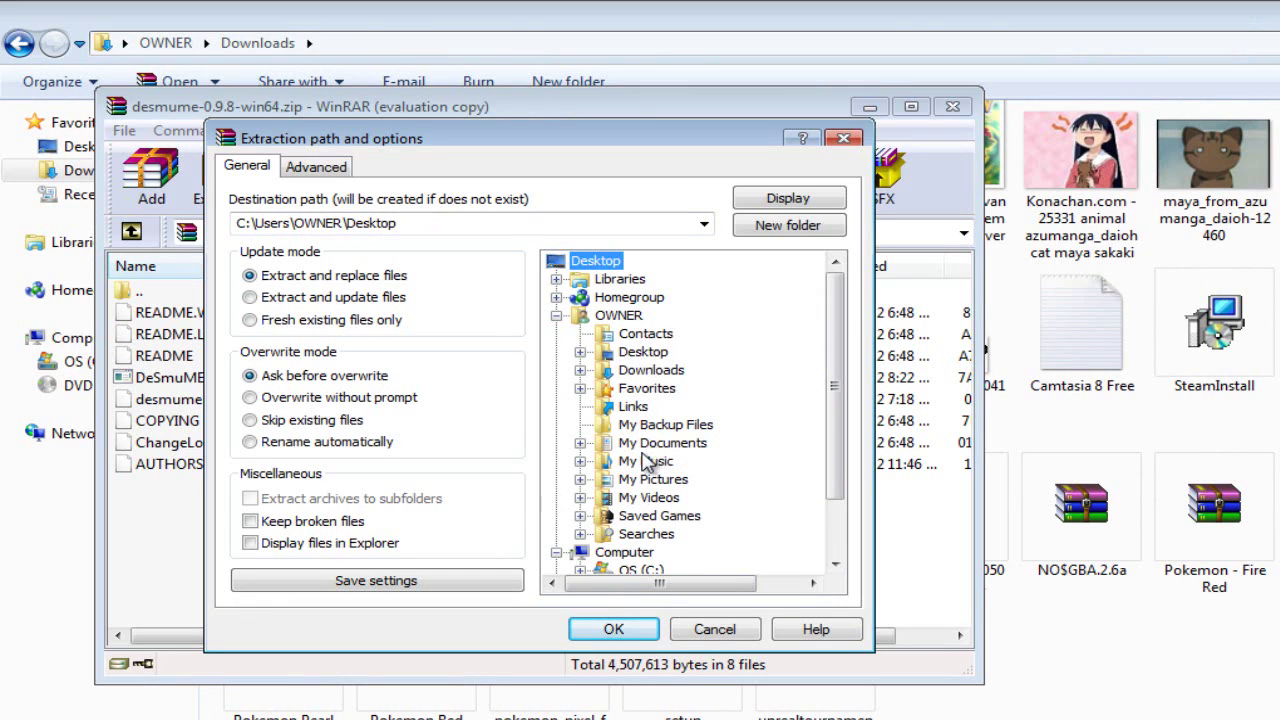
click(581, 516)
click(660, 372)
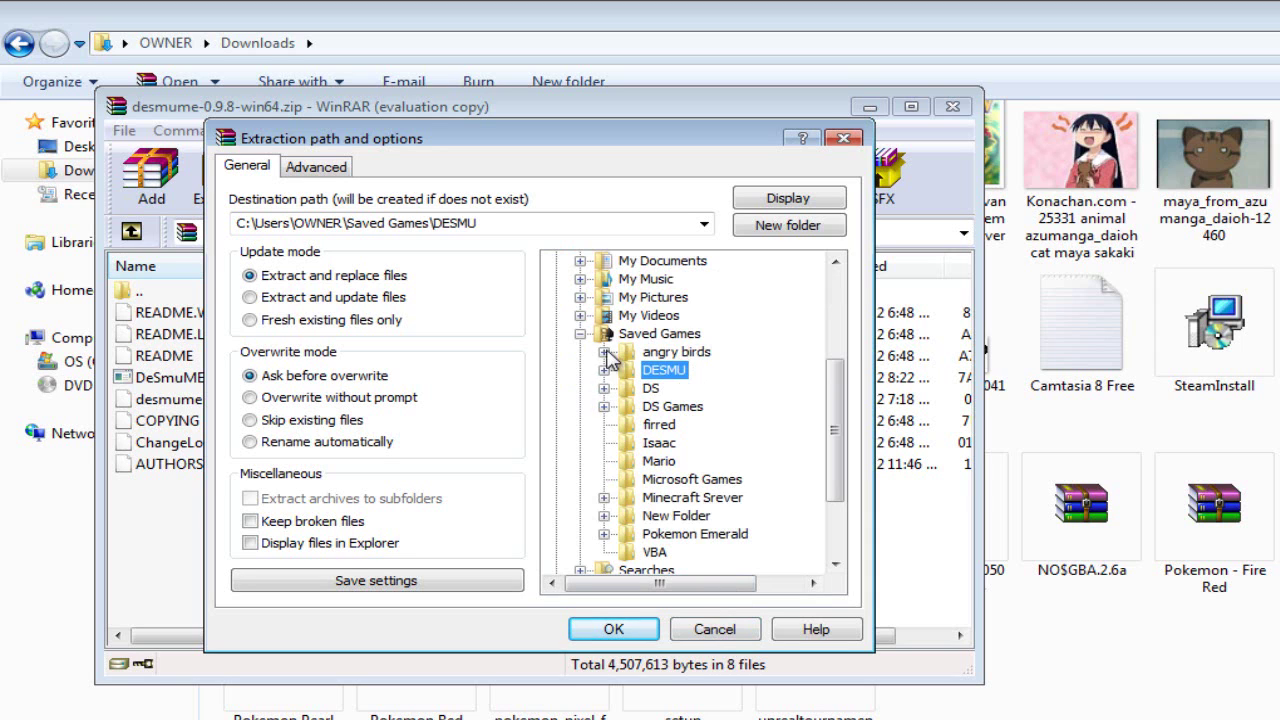
click(715, 630)
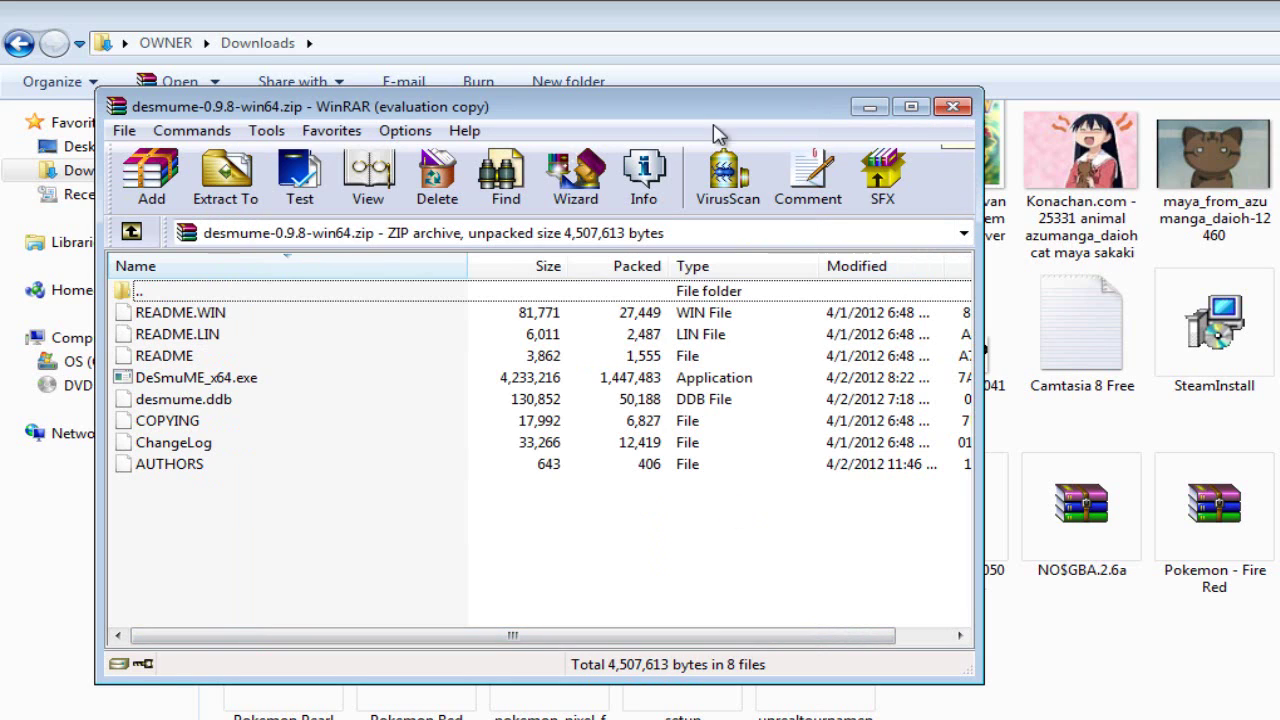
click(955, 110)
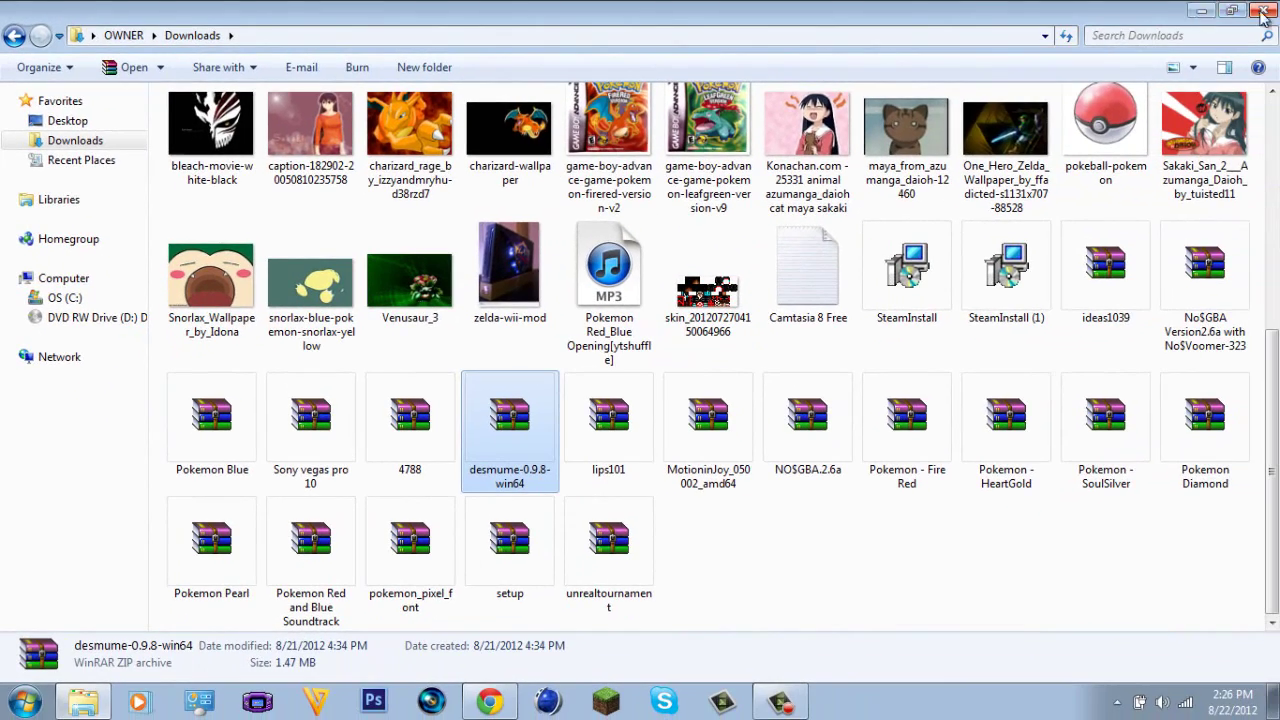
click(1203, 12)
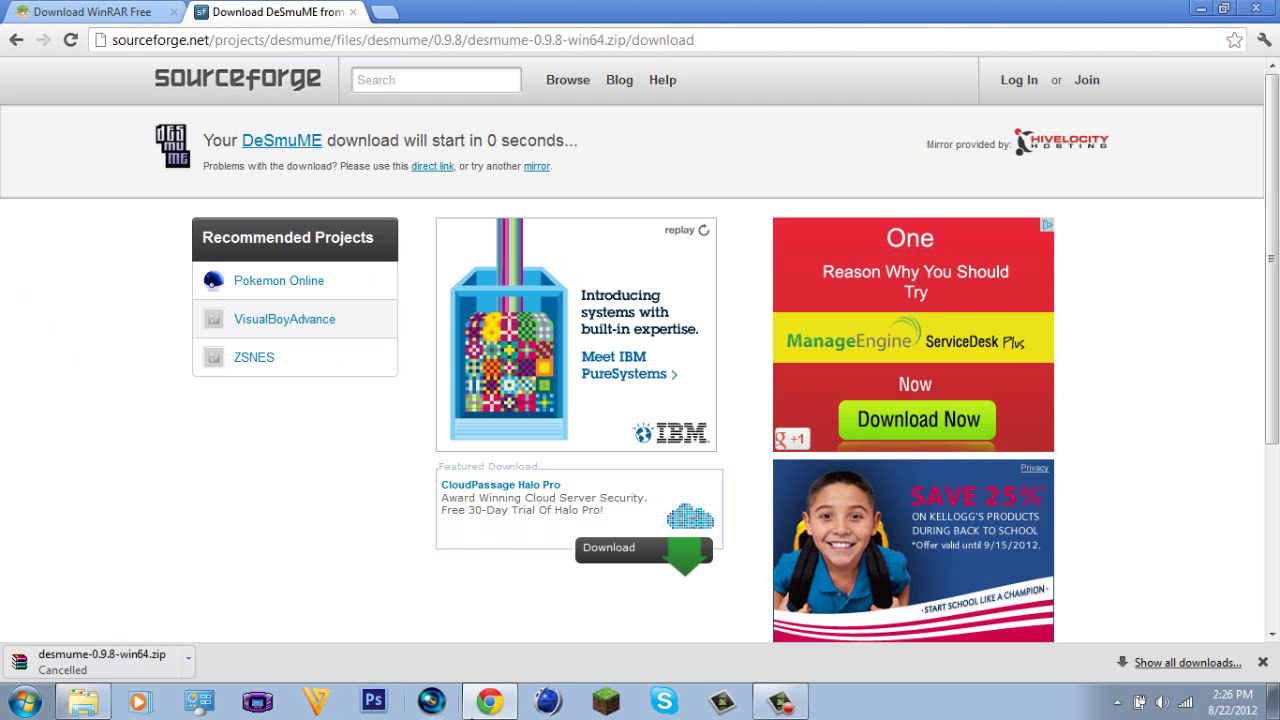
- Open the DESMU folder inside Saved Games in File Explorer and launch the DeSmuME_x64 application
click(83, 701)
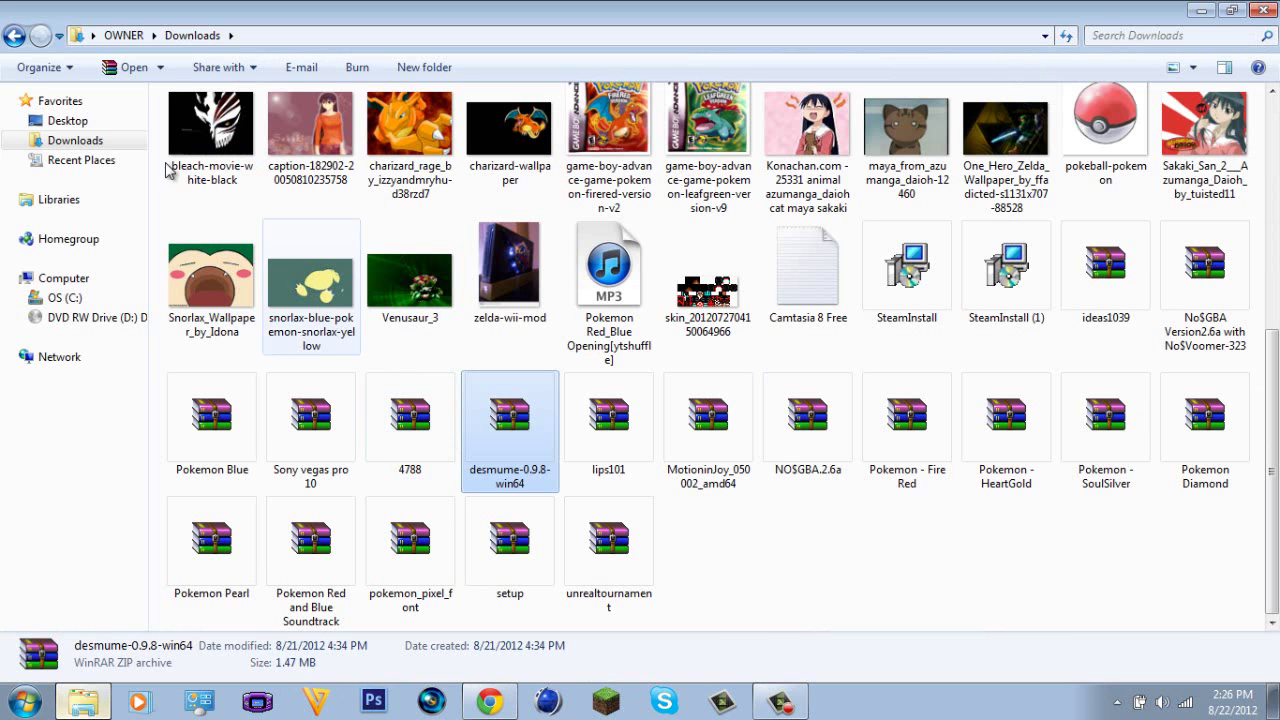
click(155, 36)
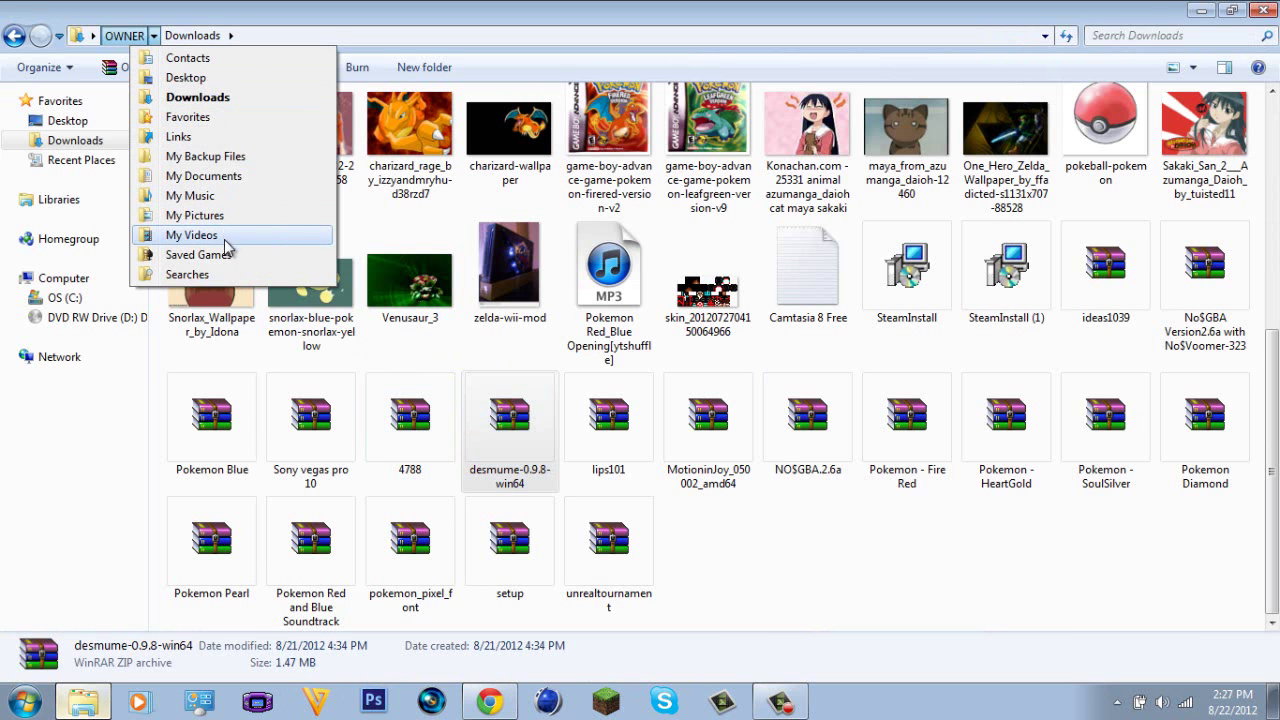
click(229, 259)
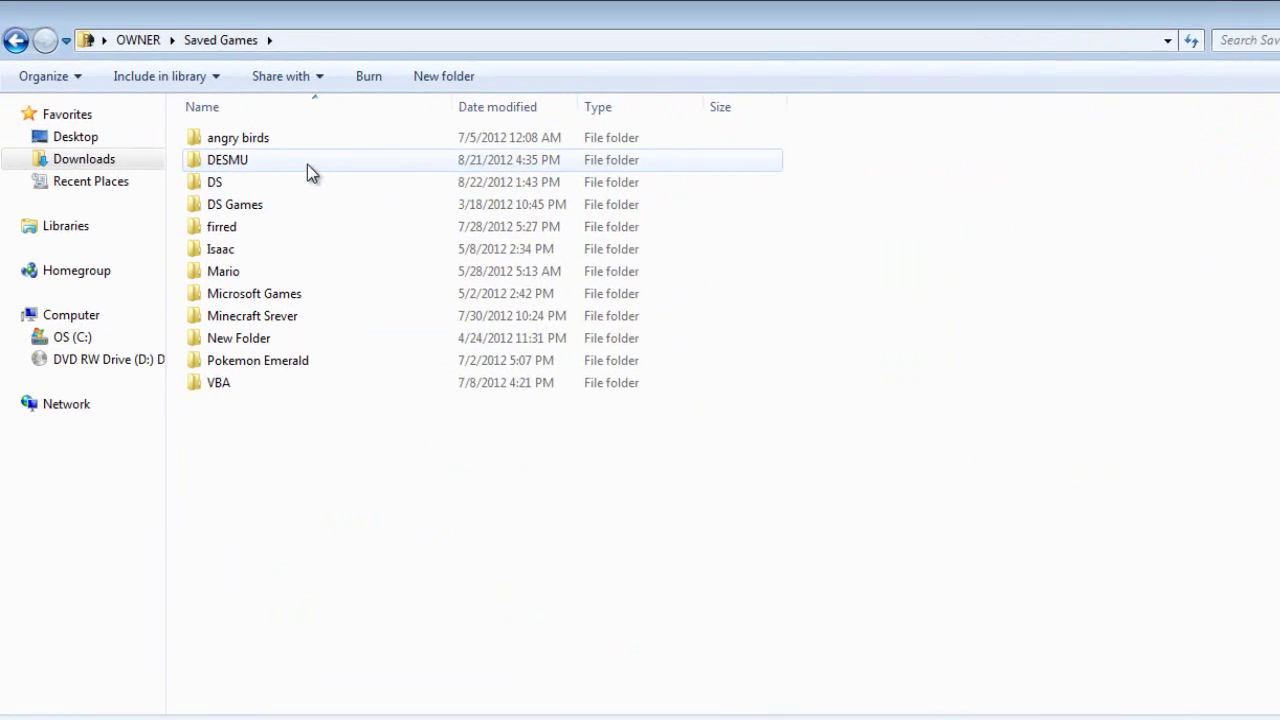
double_click(277, 139)
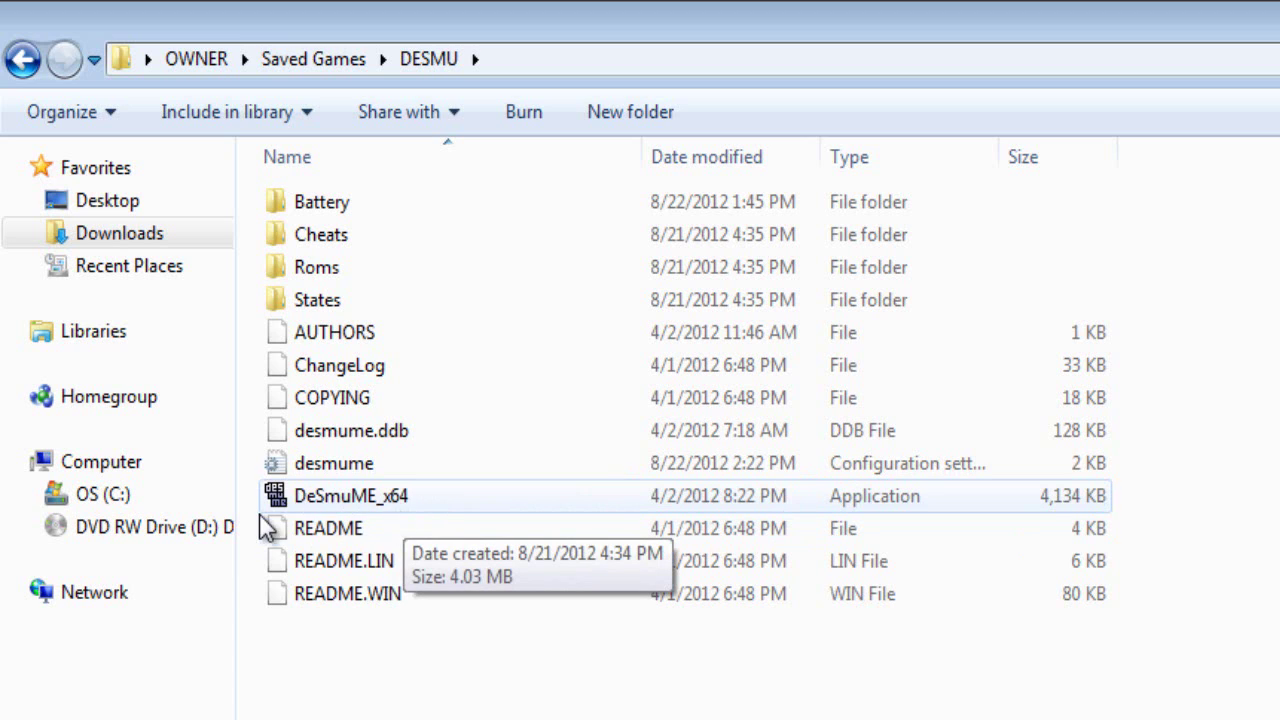
click(346, 503)
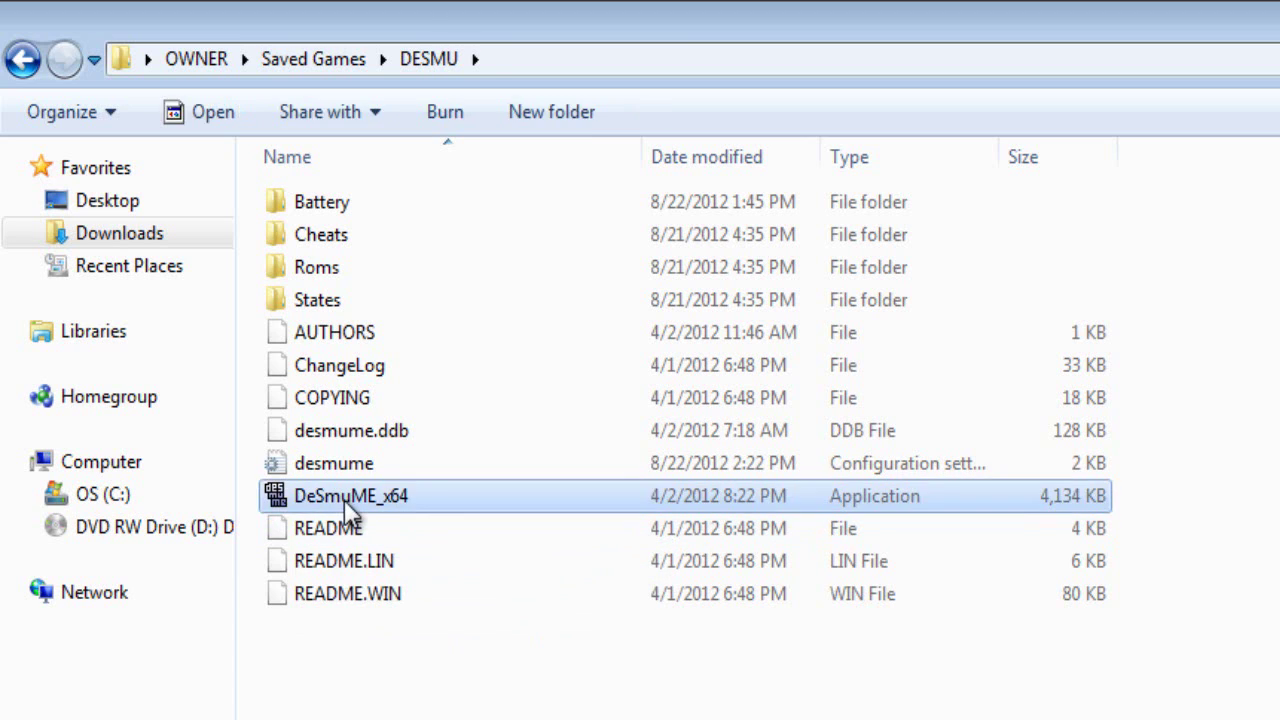
double_click(350, 505)
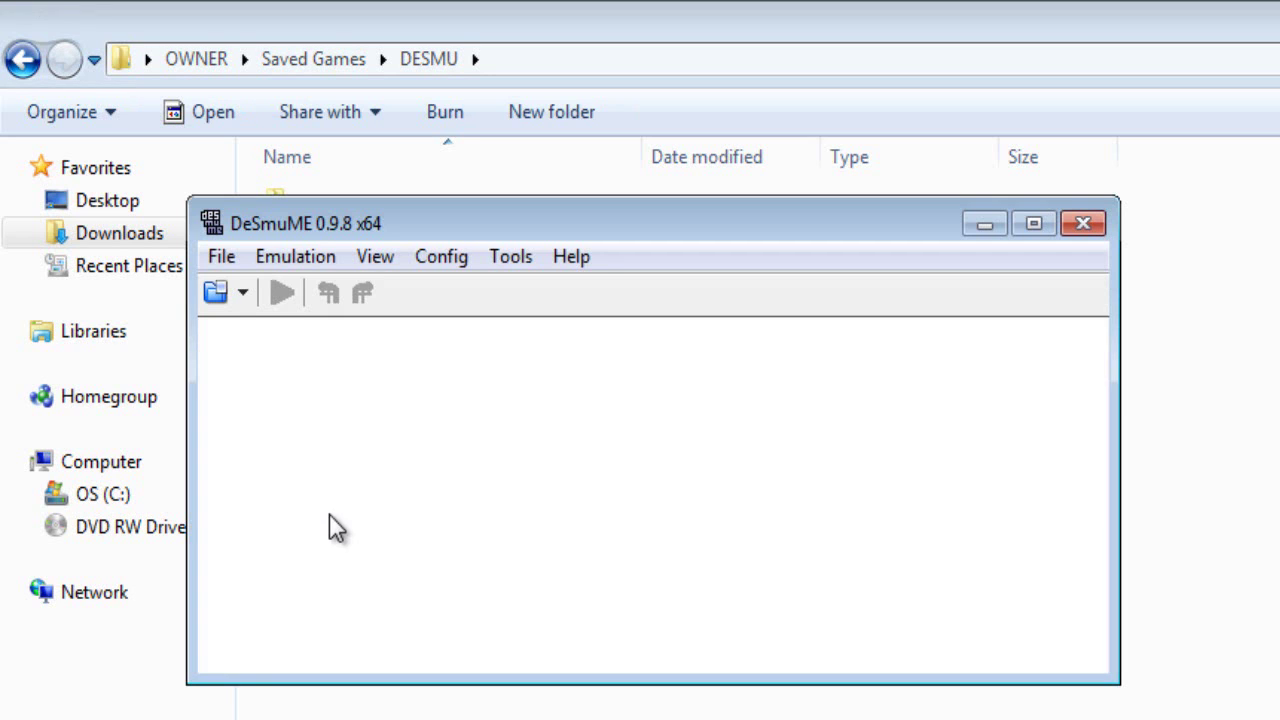
- Set the emulator's LCDs layout to Vertical and move its window clear of the file names
click(376, 257)
mouse_move(451, 302)
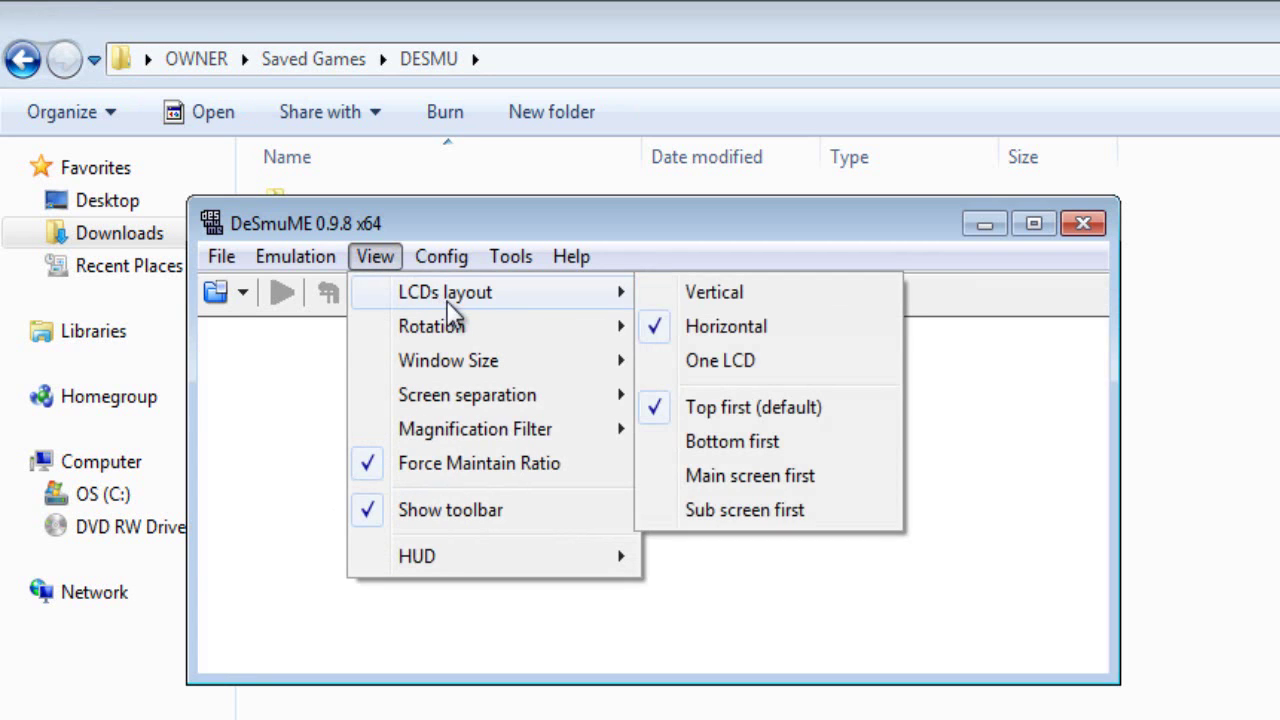
click(701, 297)
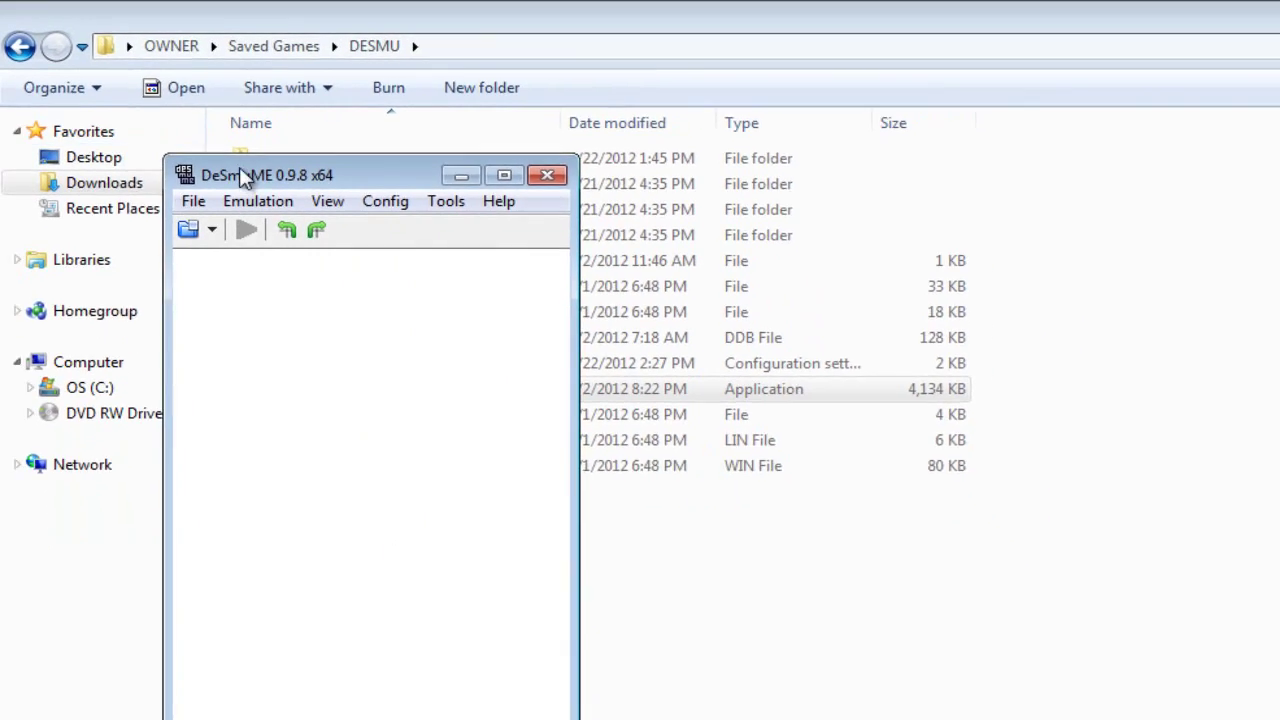
drag(311, 218, 921, 114)
drag(729, 78, 595, 106)
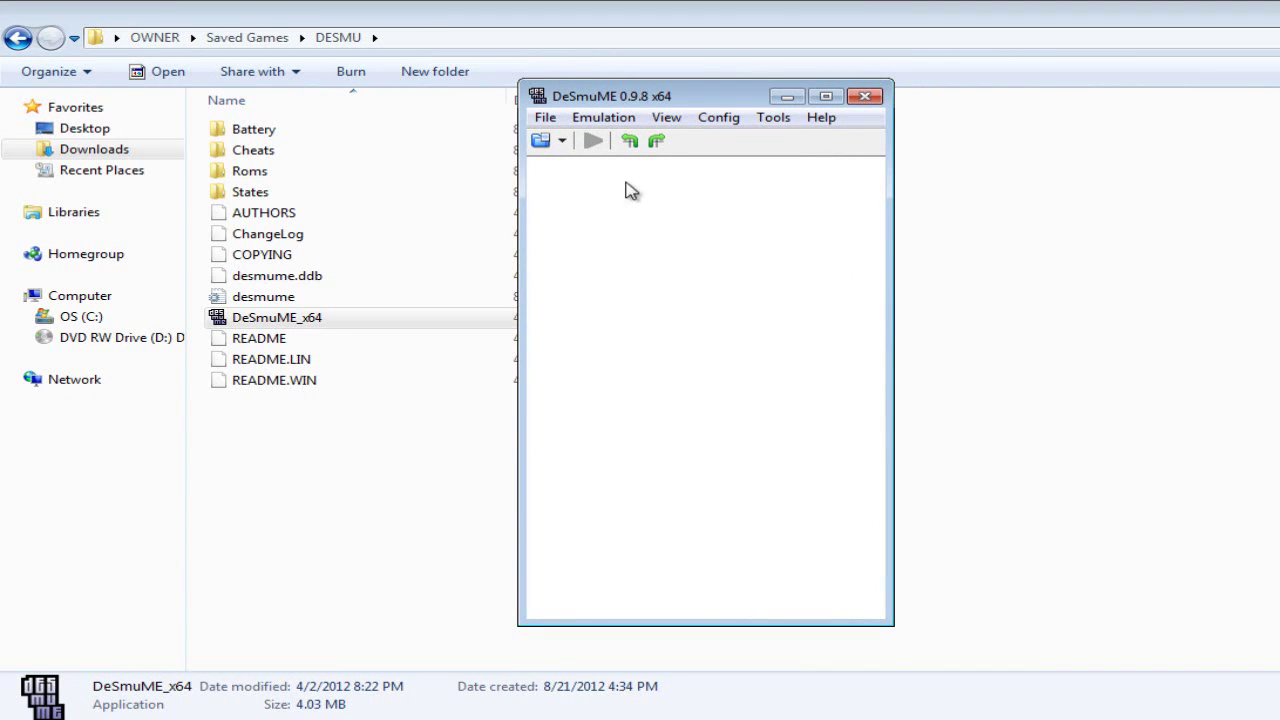
- Set the emulator's LCDs layout to Horizontal and enlarge its window slightly
click(667, 121)
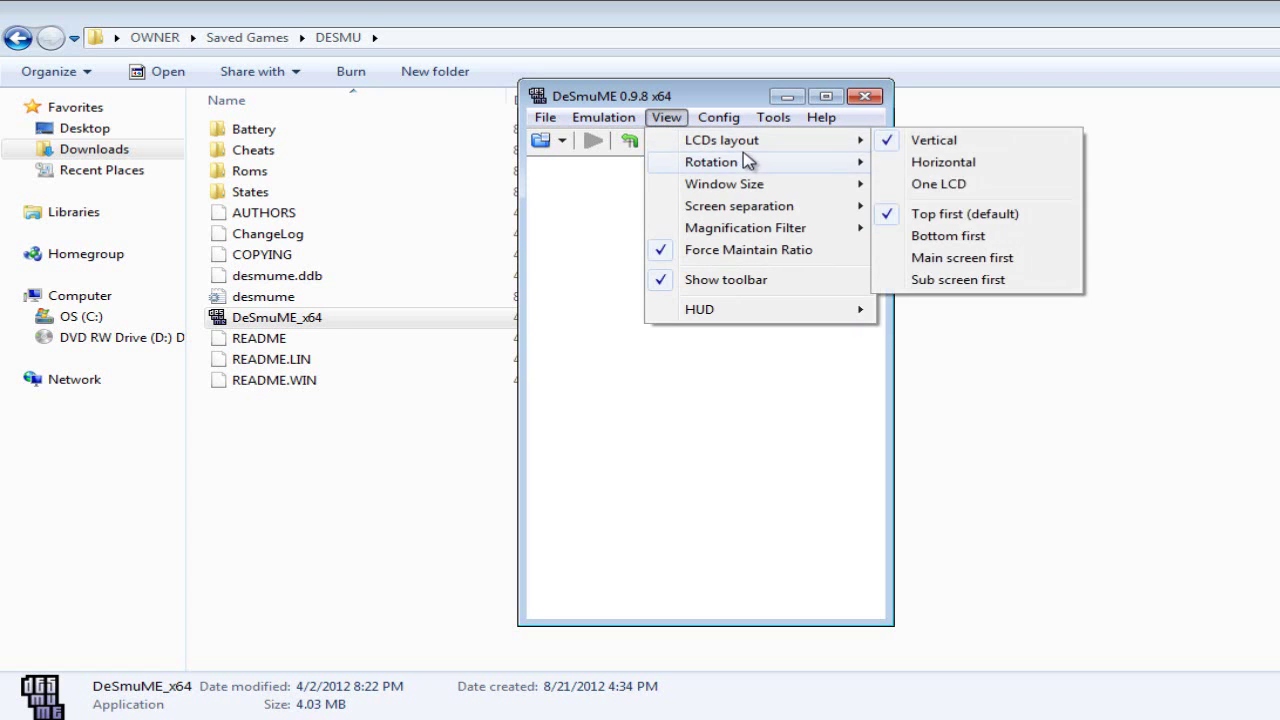
mouse_move(693, 148)
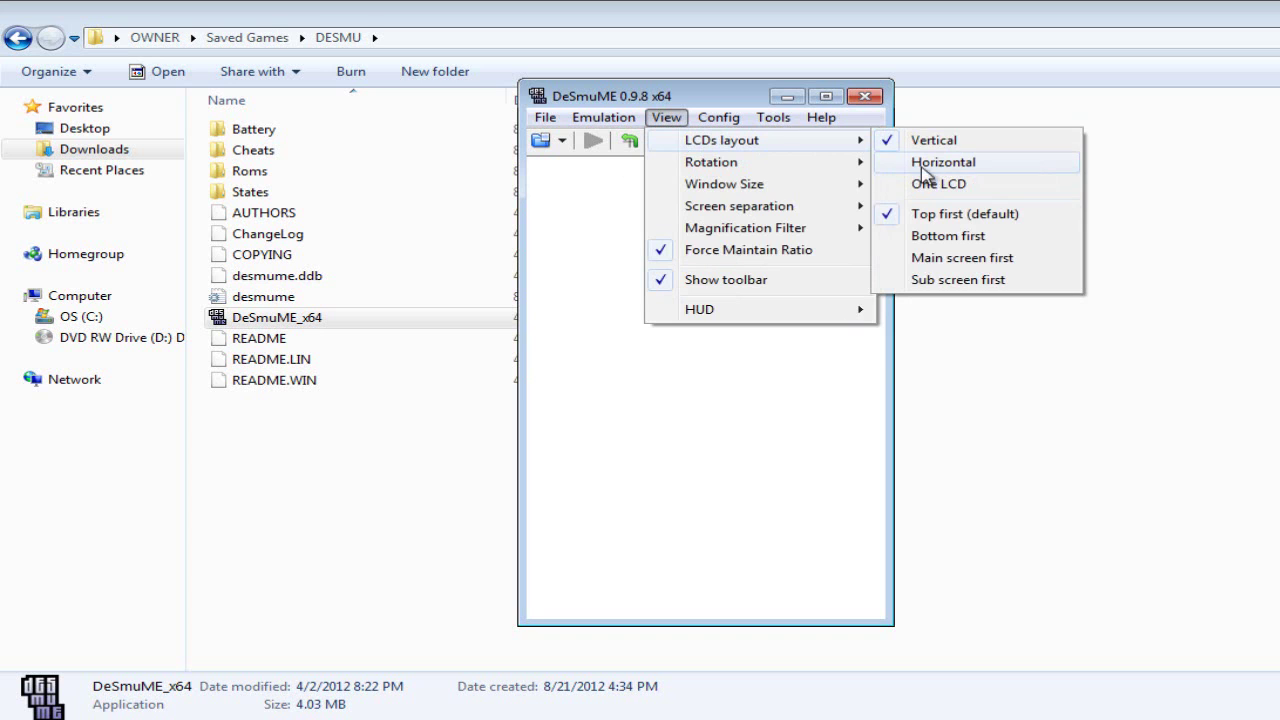
click(933, 163)
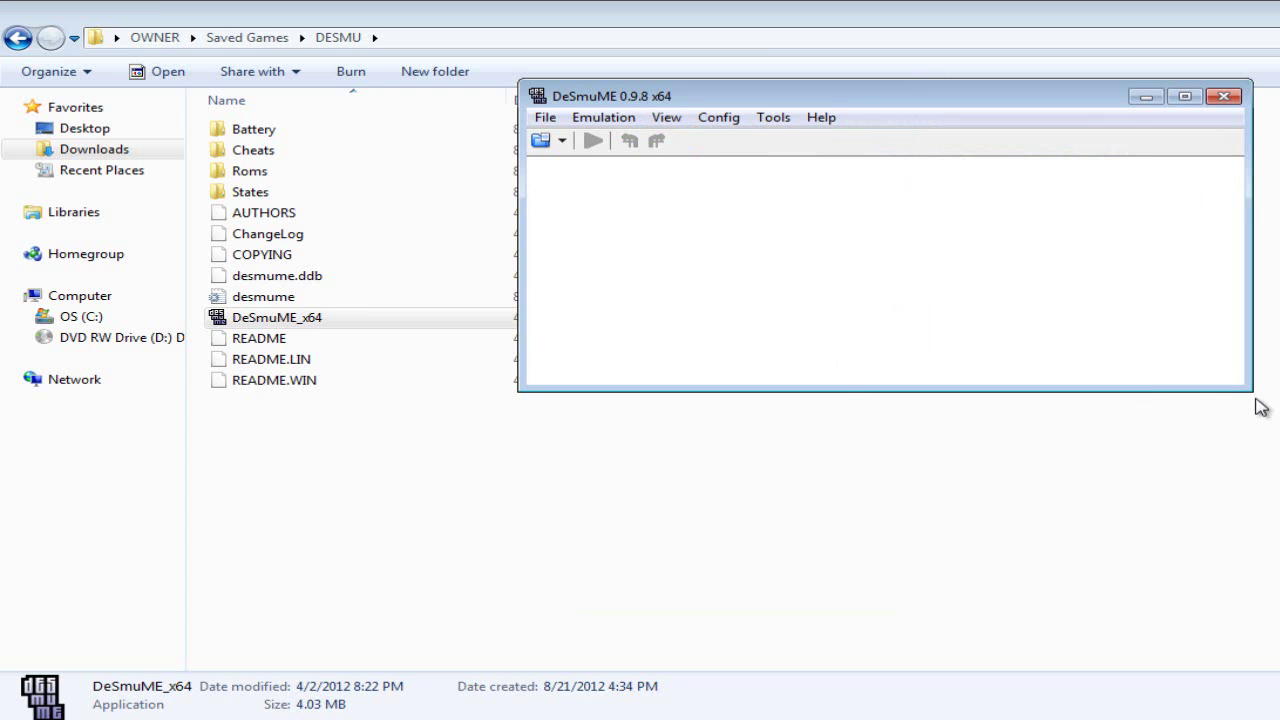
drag(1247, 391, 1279, 451)
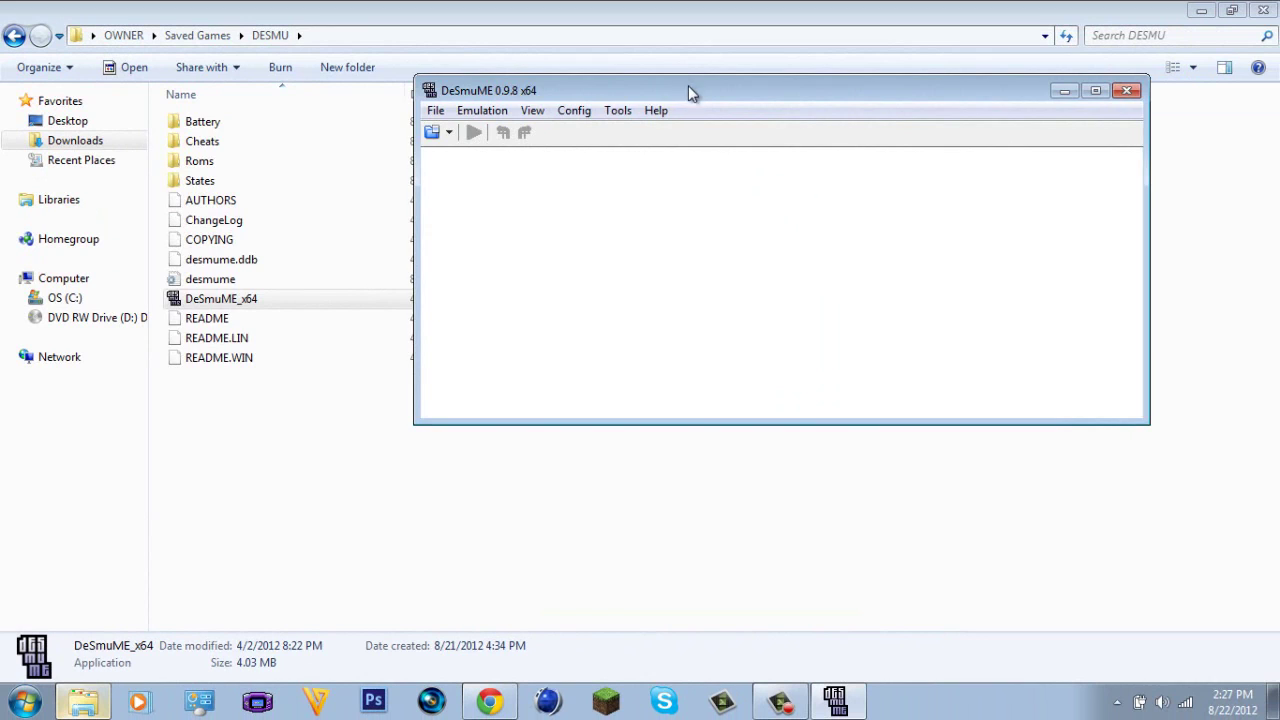
- Move the emulator window over the file list, enlarge it, and view its Window Size options without choosing one
drag(688, 88, 318, 84)
drag(777, 417, 1026, 511)
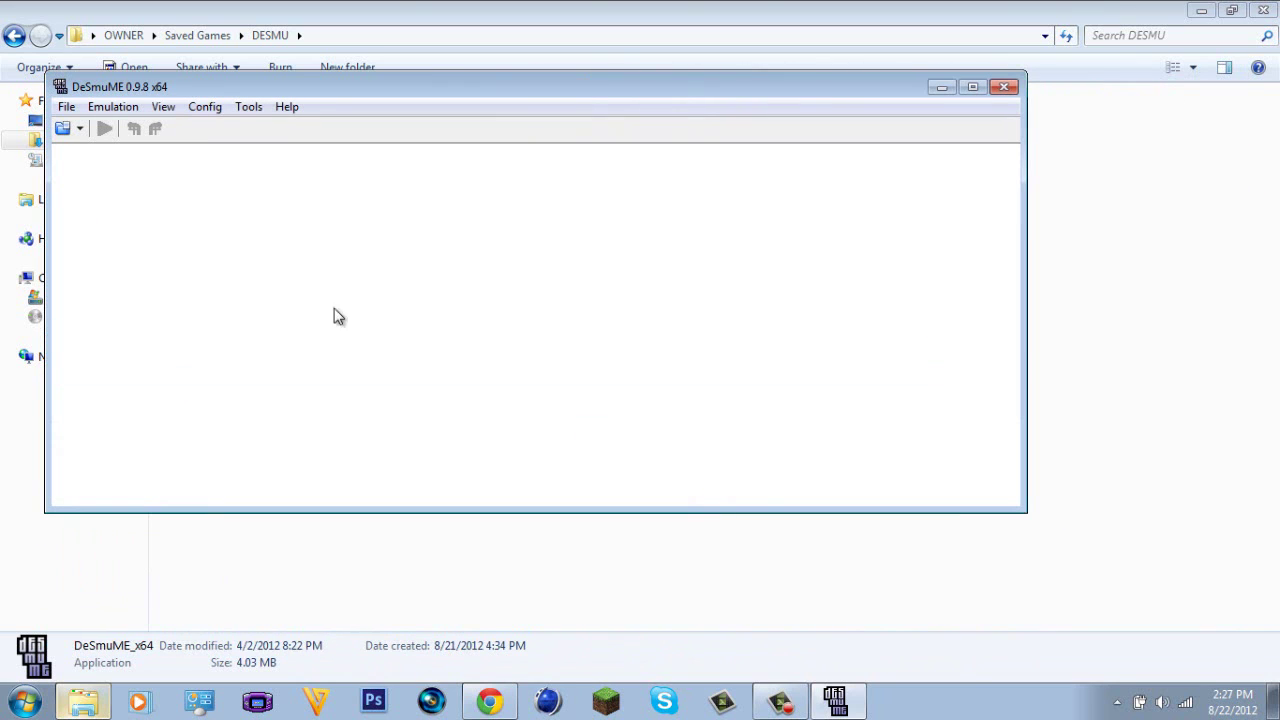
click(163, 107)
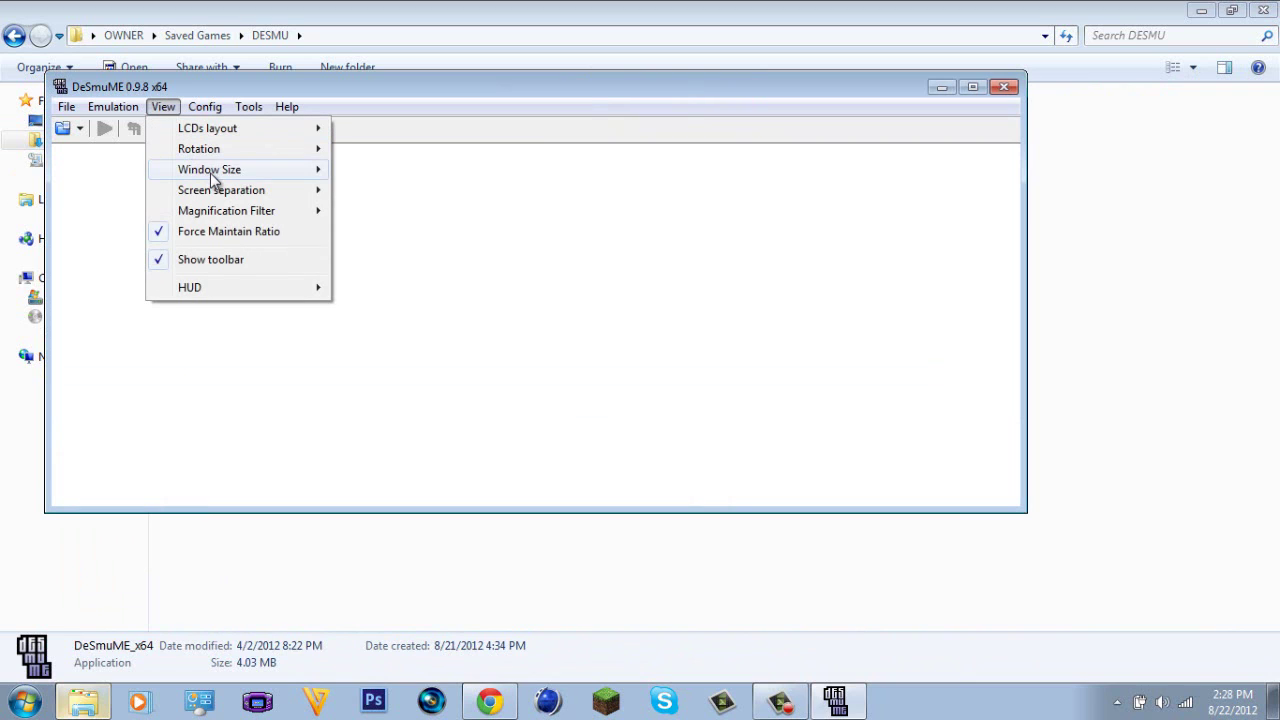
mouse_move(212, 178)
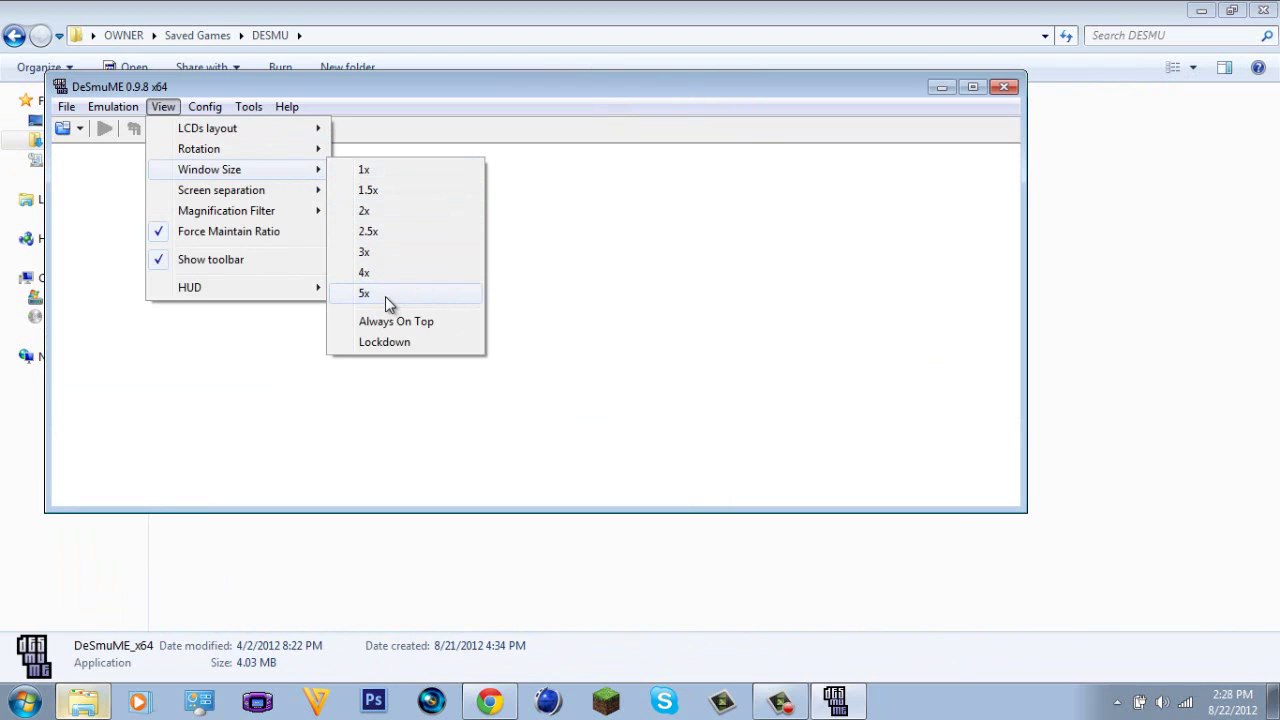
click(100, 253)
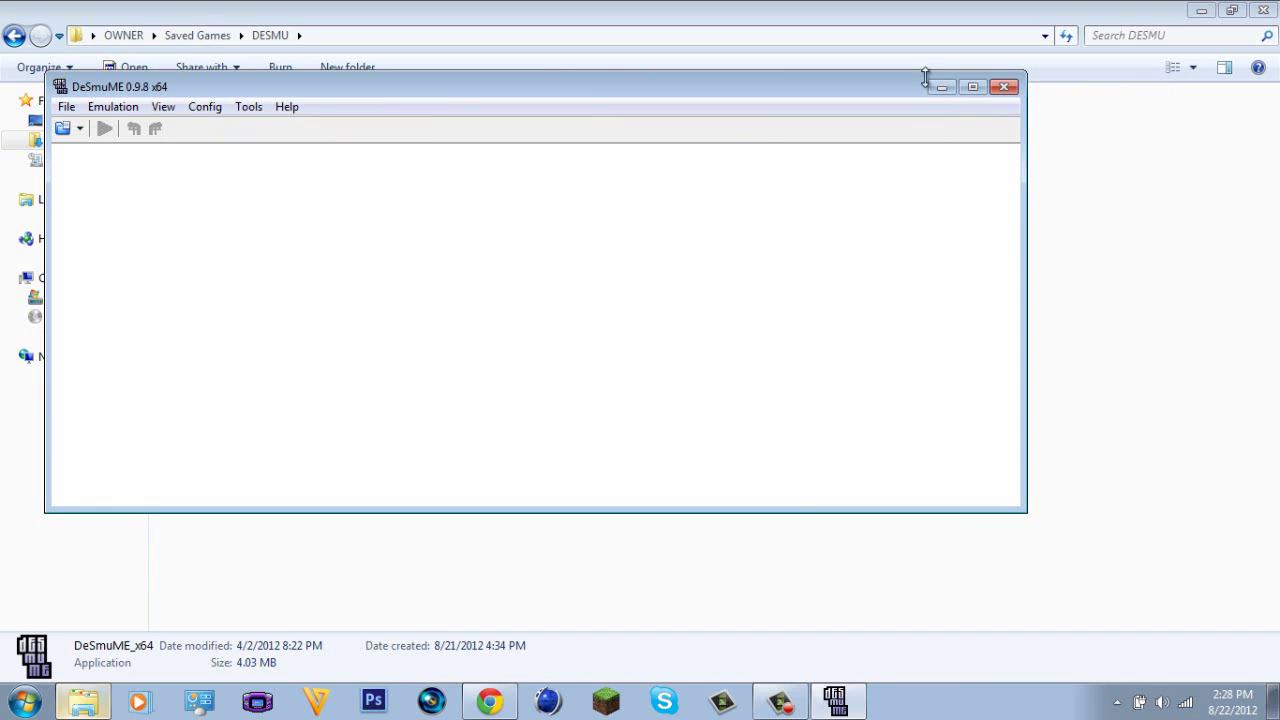
- Close the DESMU folder window and open CoolROM.com from a Google search for coolrom in a new browser tab
click(1263, 10)
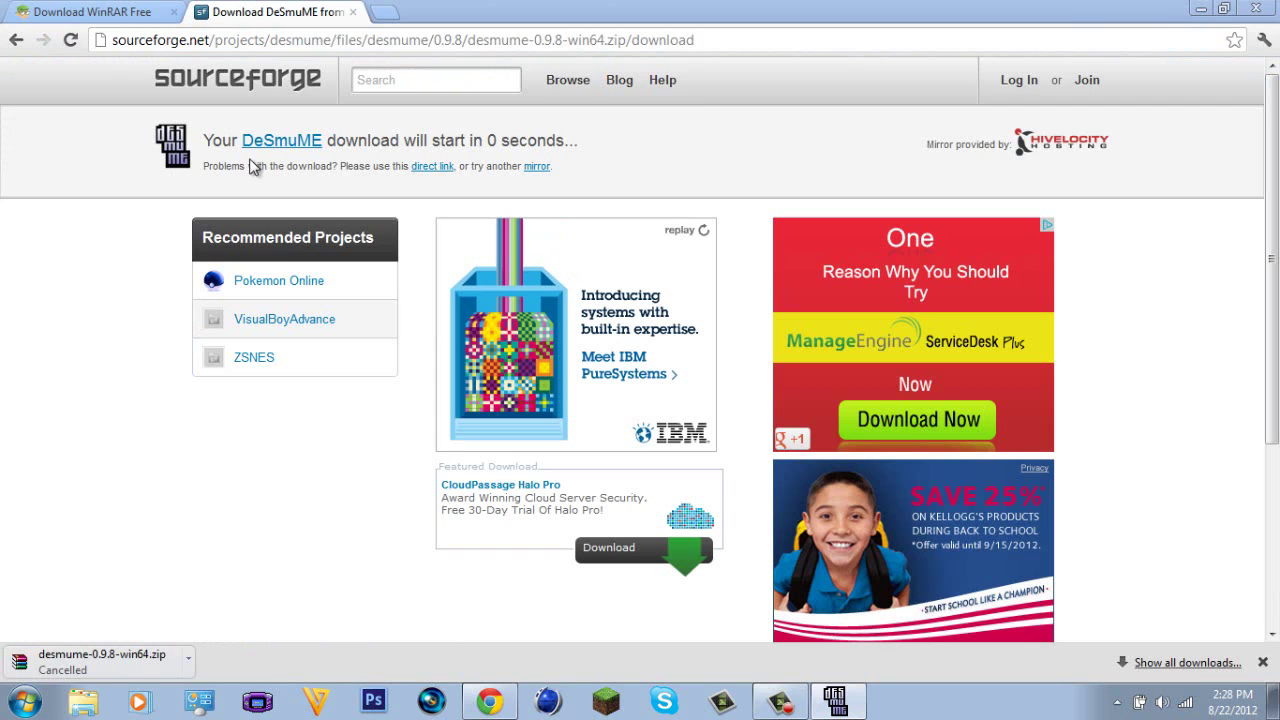
click(383, 12)
click(531, 257)
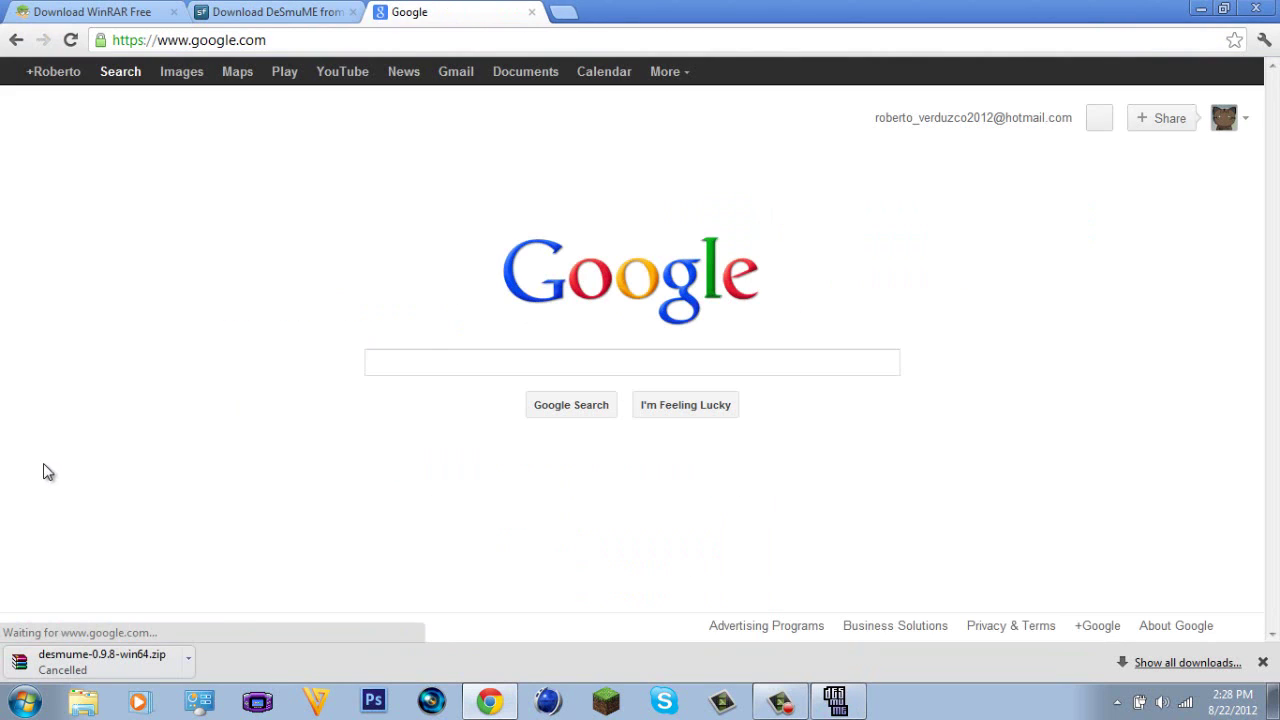
text(c)
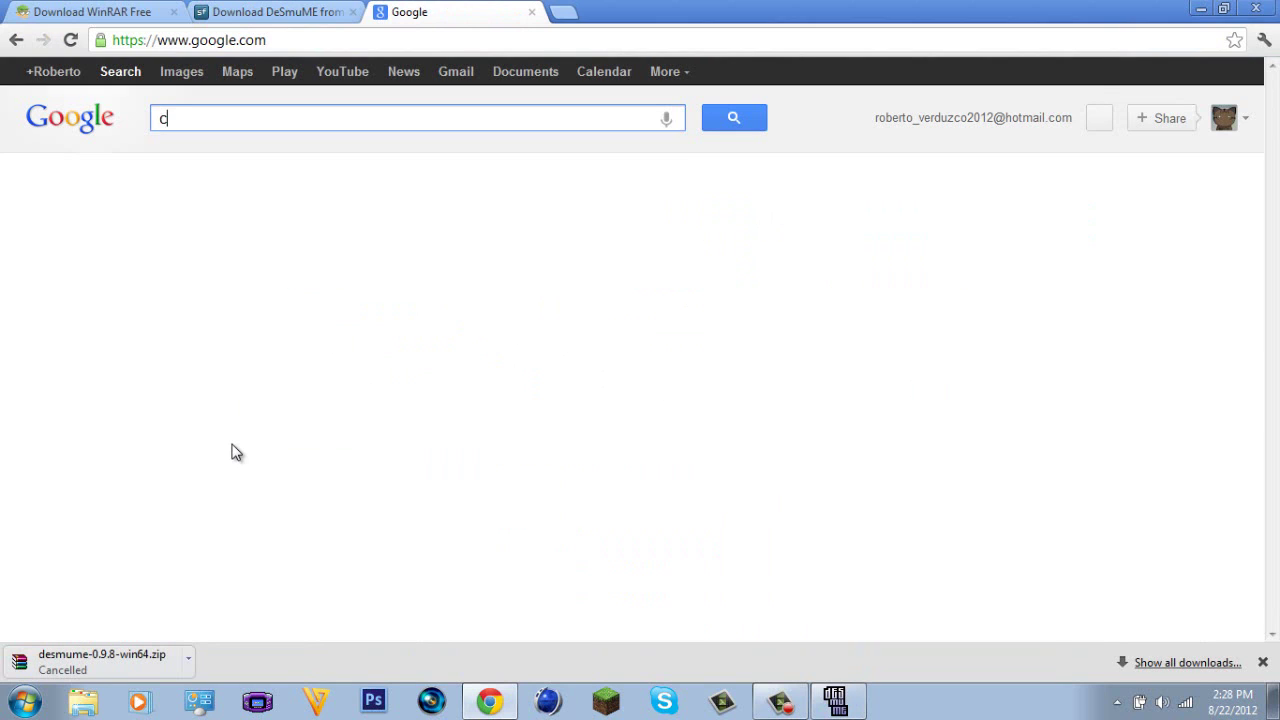
text(oolrom)
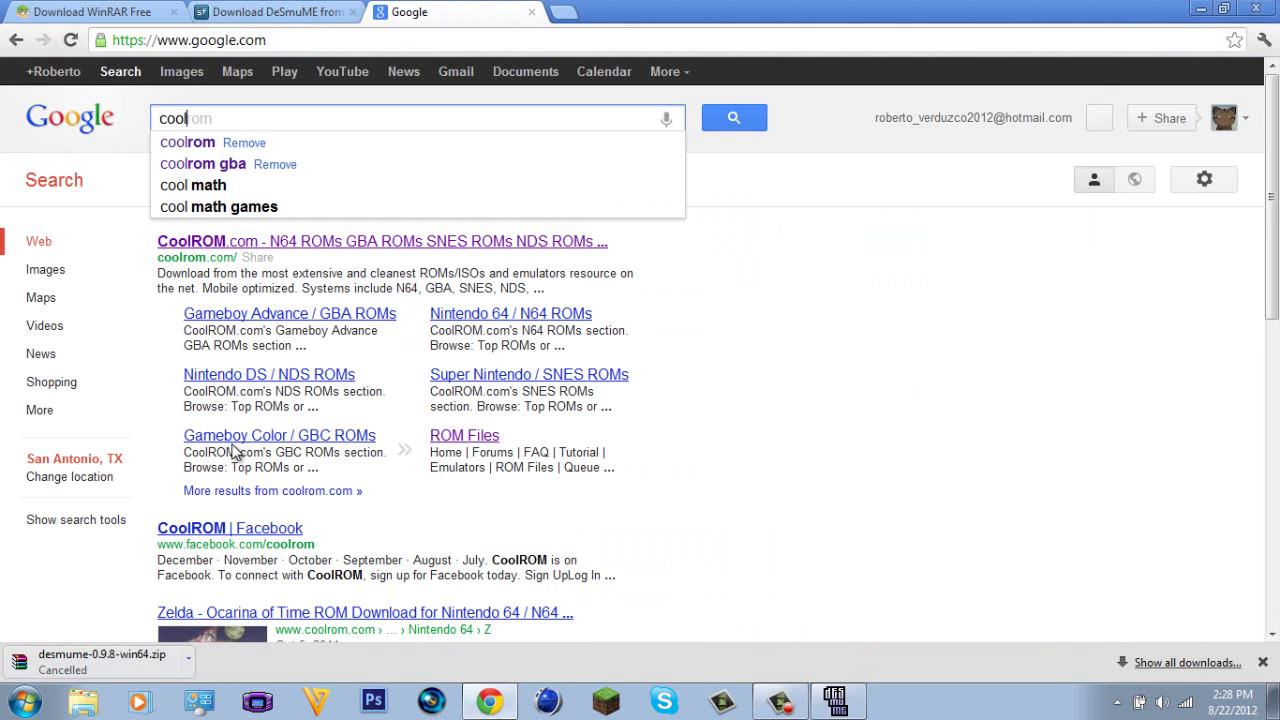
click(311, 246)
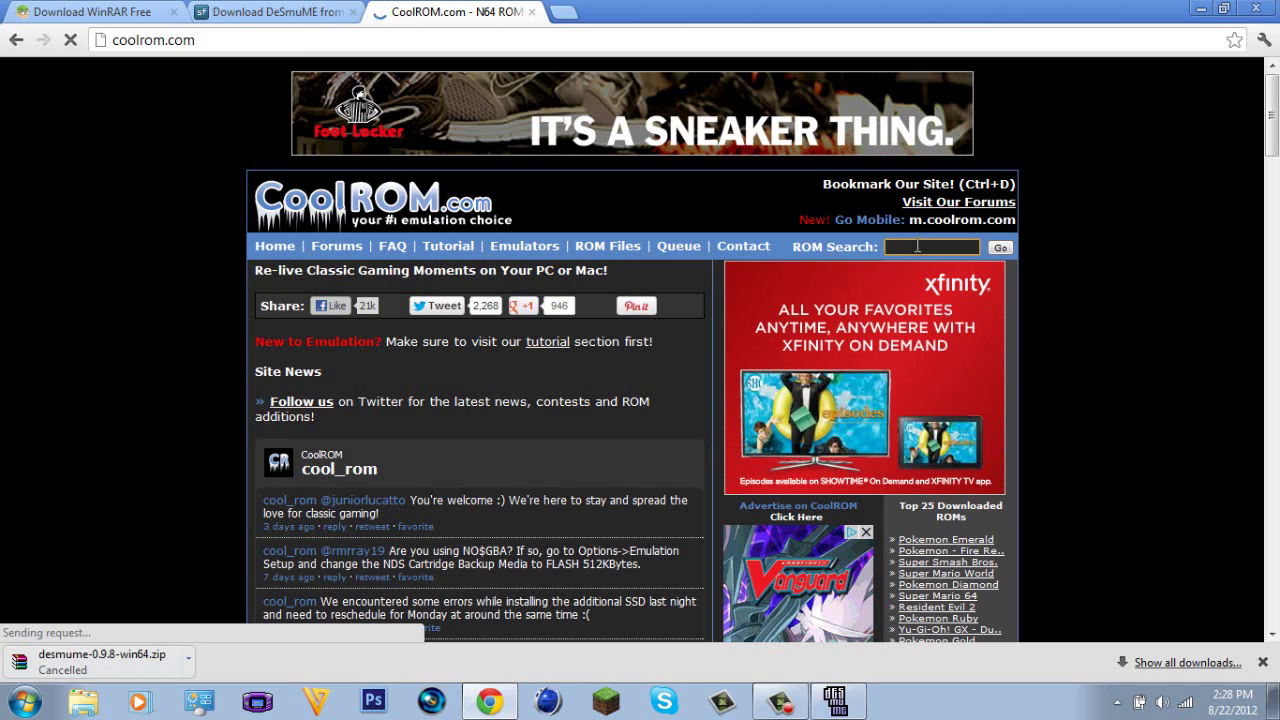
- Search the CoolROM site's ROMs for Pokemon
text(Poekmon)
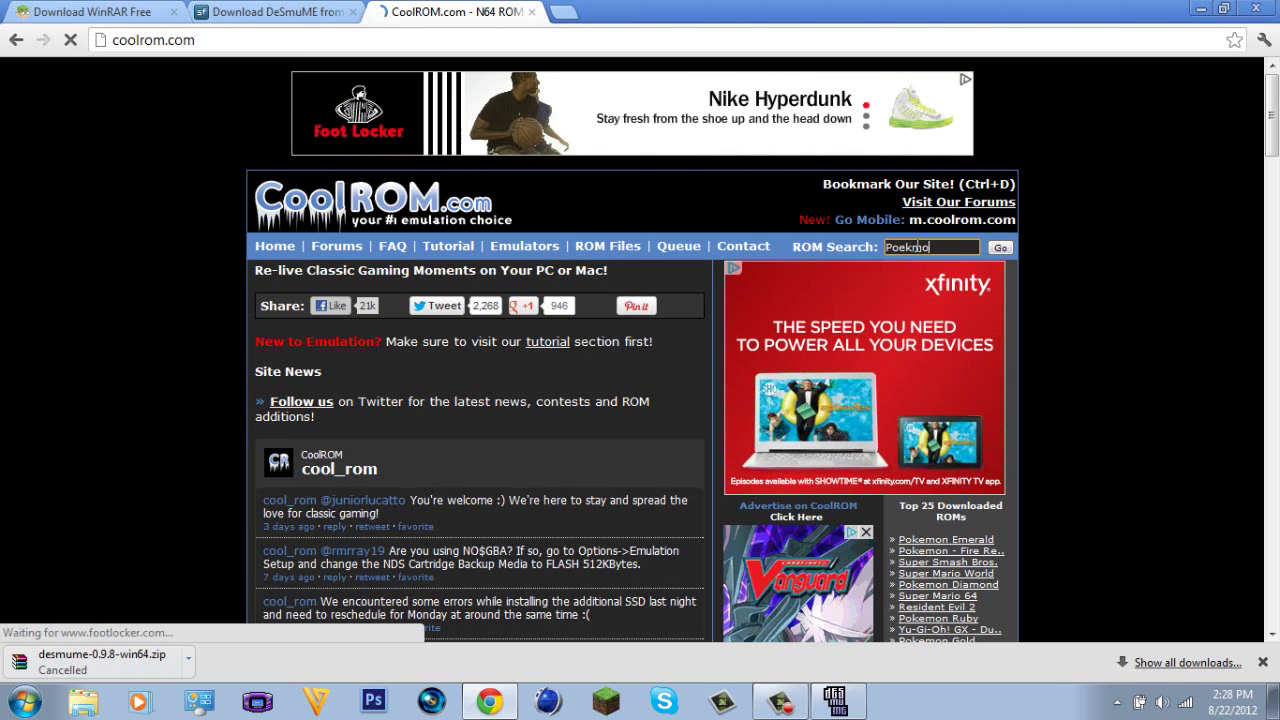
key(BackSpace)
key(BackSpace)
key(BackSpace)
key(BackSpace)
key(BackSpace)
key(Down)
key(Return)
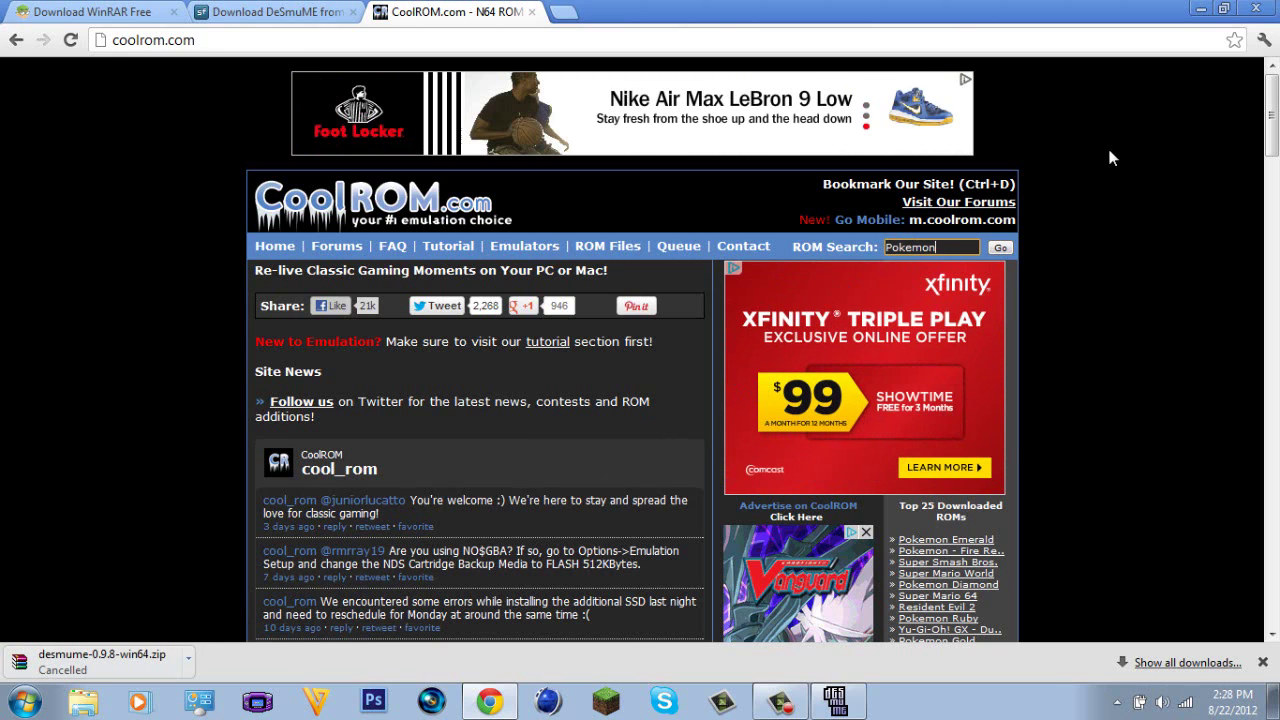
click(1001, 247)
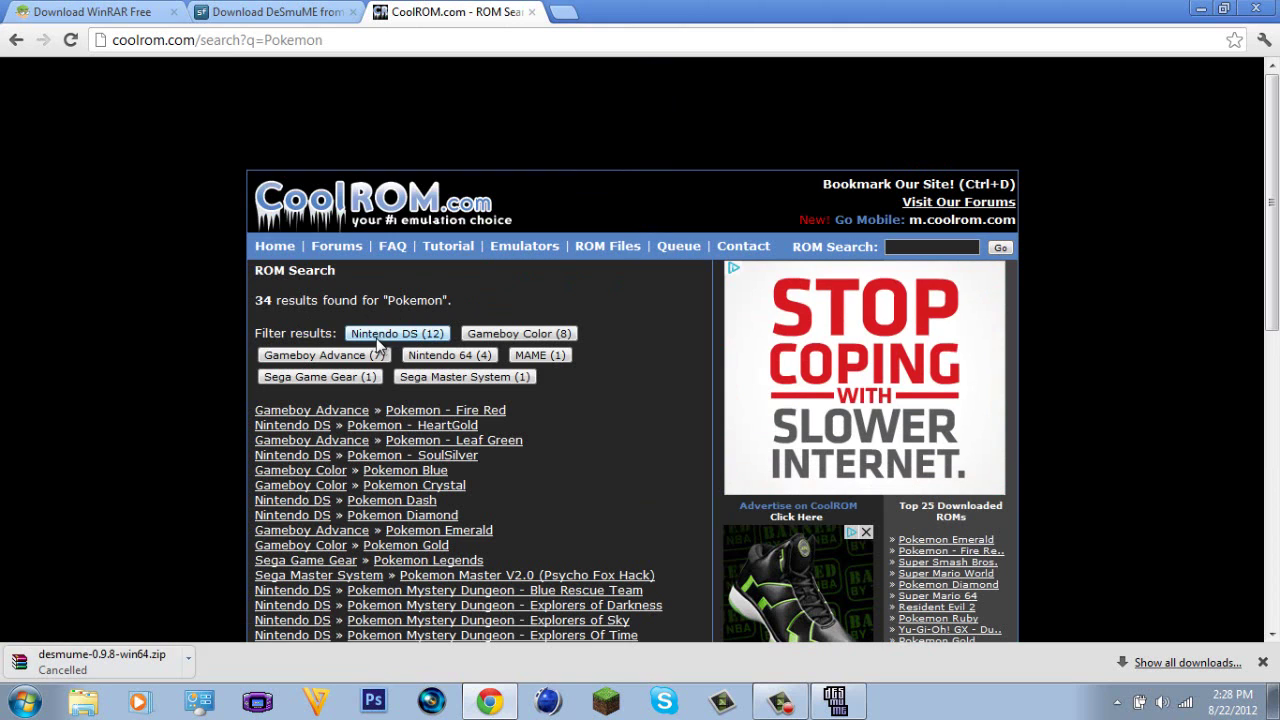
- Filter the Pokemon results to Nintendo DS and open the Pokemon - HeartGold page
click(393, 332)
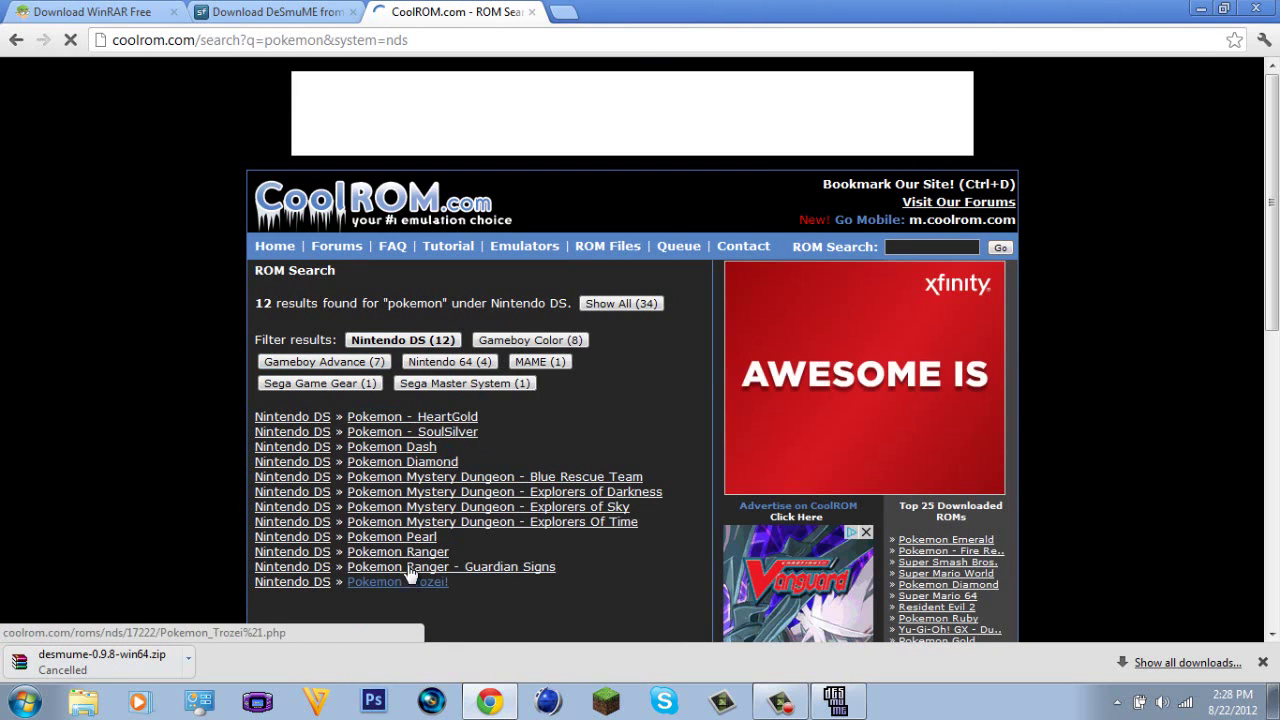
scroll(441, 410, down, 1)
scroll(491, 551, down, 1)
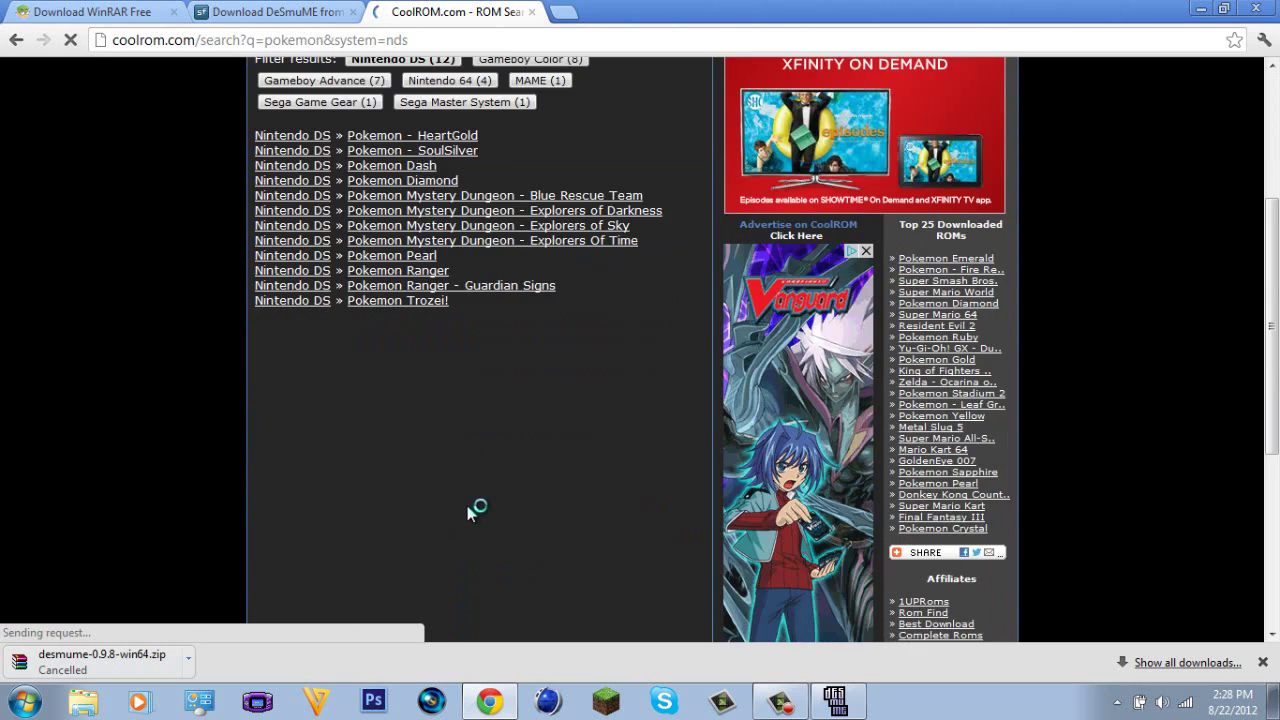
scroll(477, 508, up, 1)
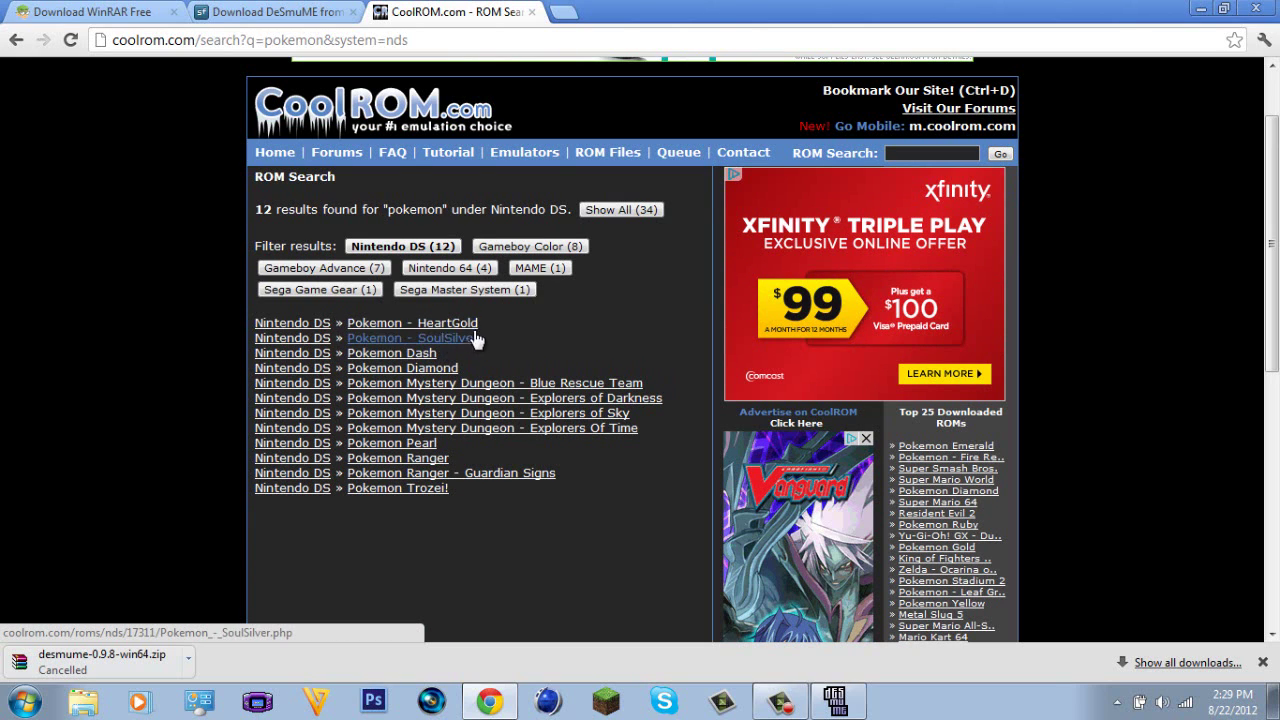
click(428, 324)
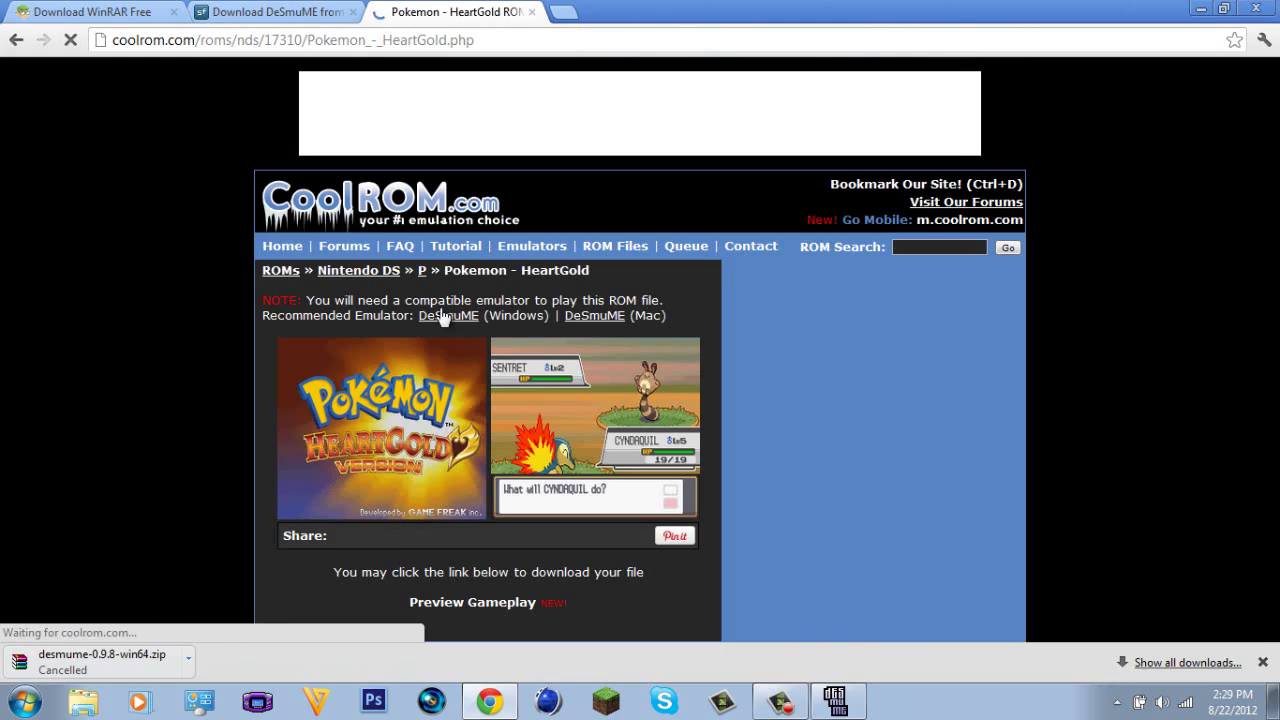
- Start the Pokemon - HeartGold.zip download, cancel it, and close the download window
scroll(400, 385, down, 1)
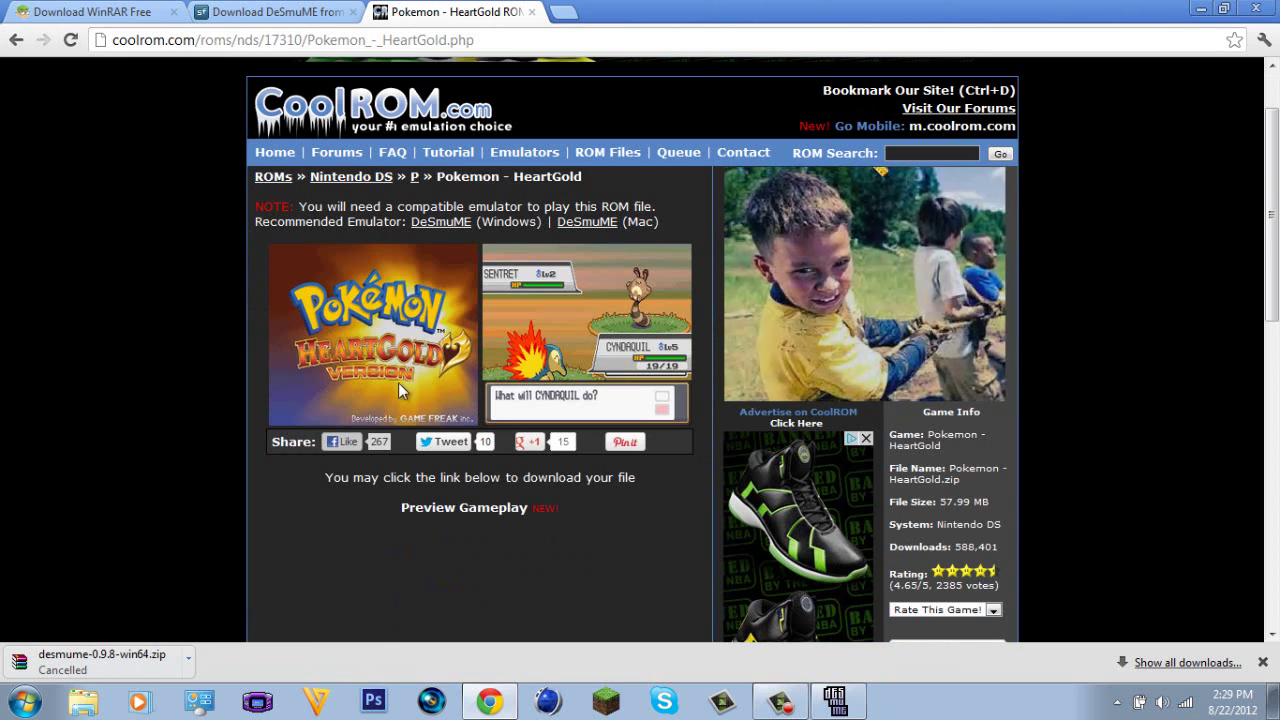
scroll(343, 357, down, 8)
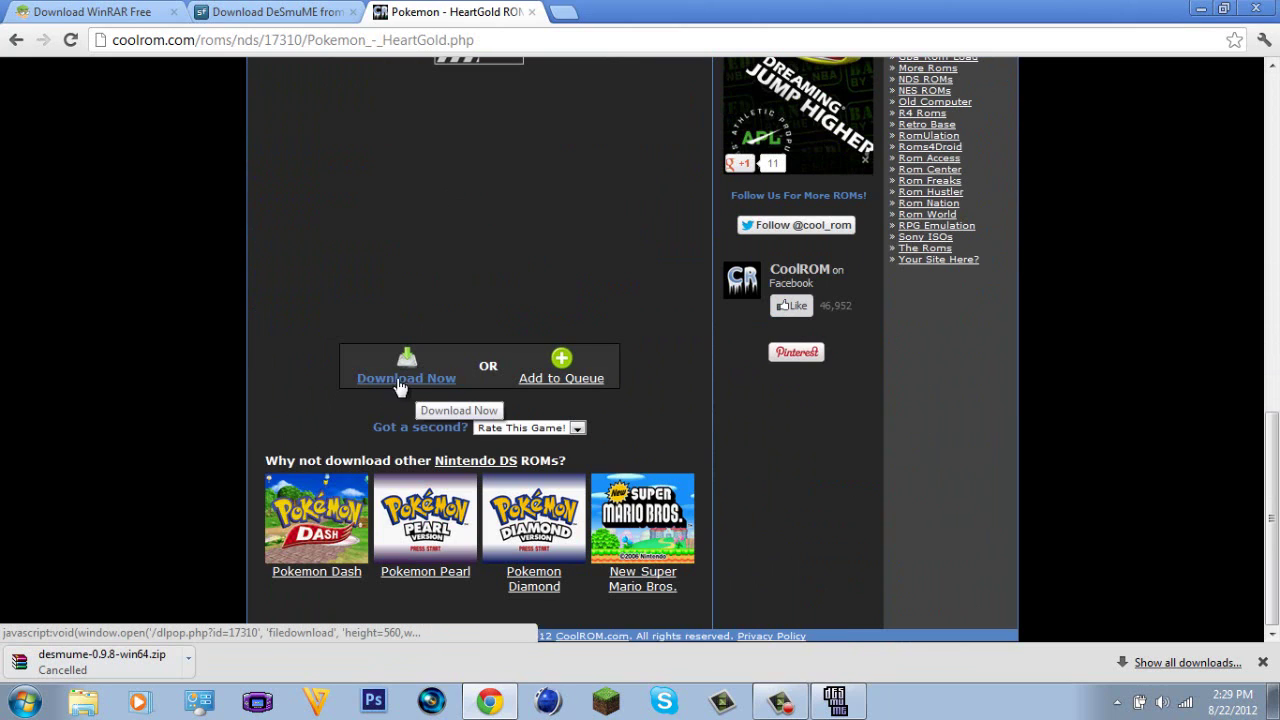
click(399, 384)
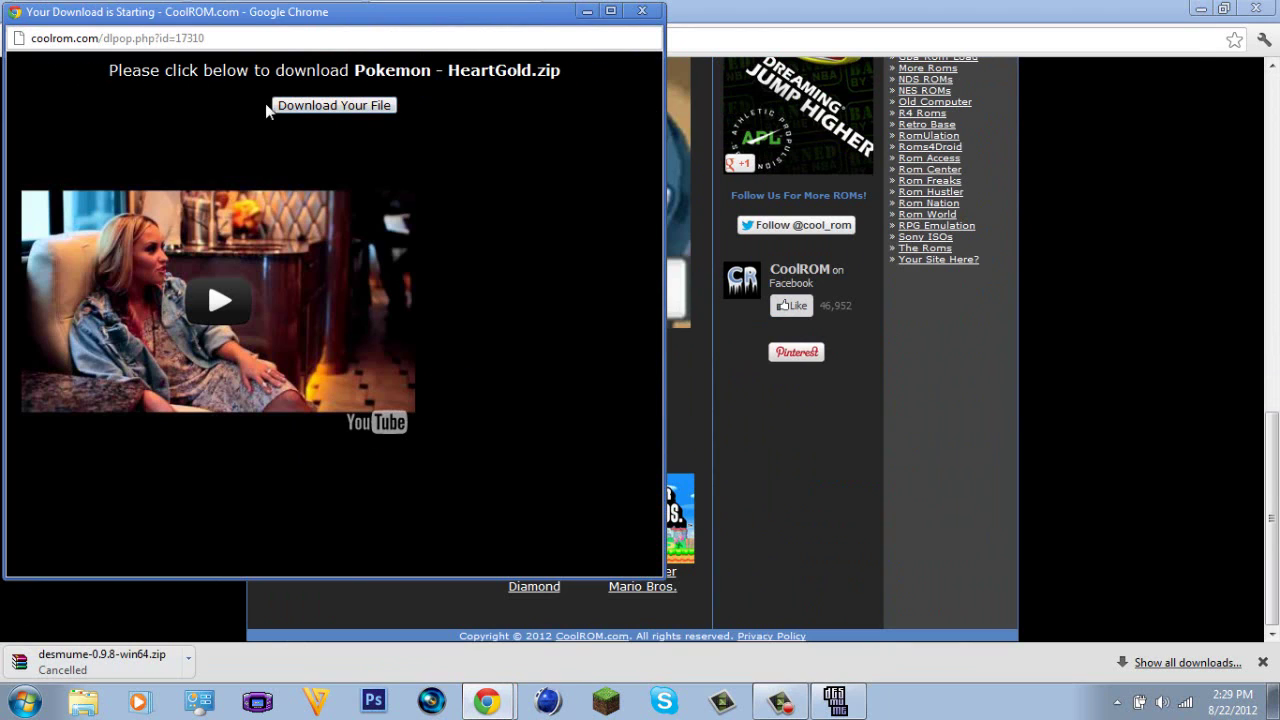
click(310, 107)
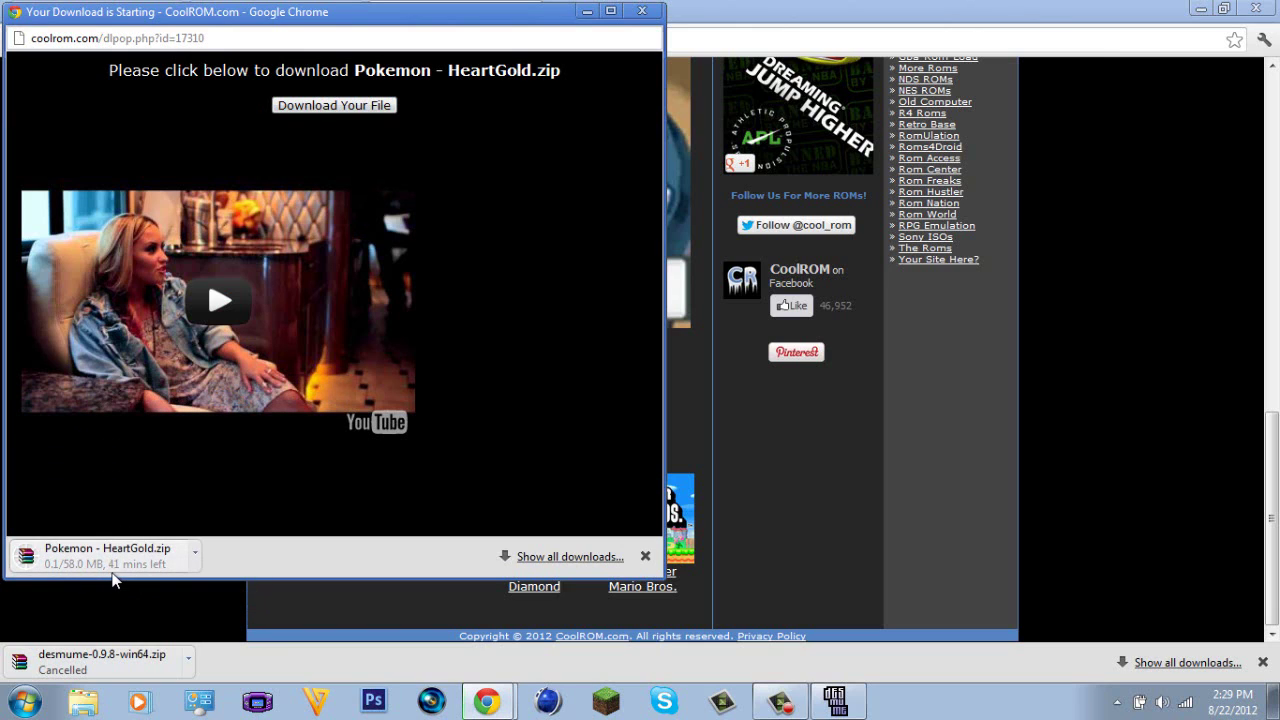
click(196, 566)
click(250, 526)
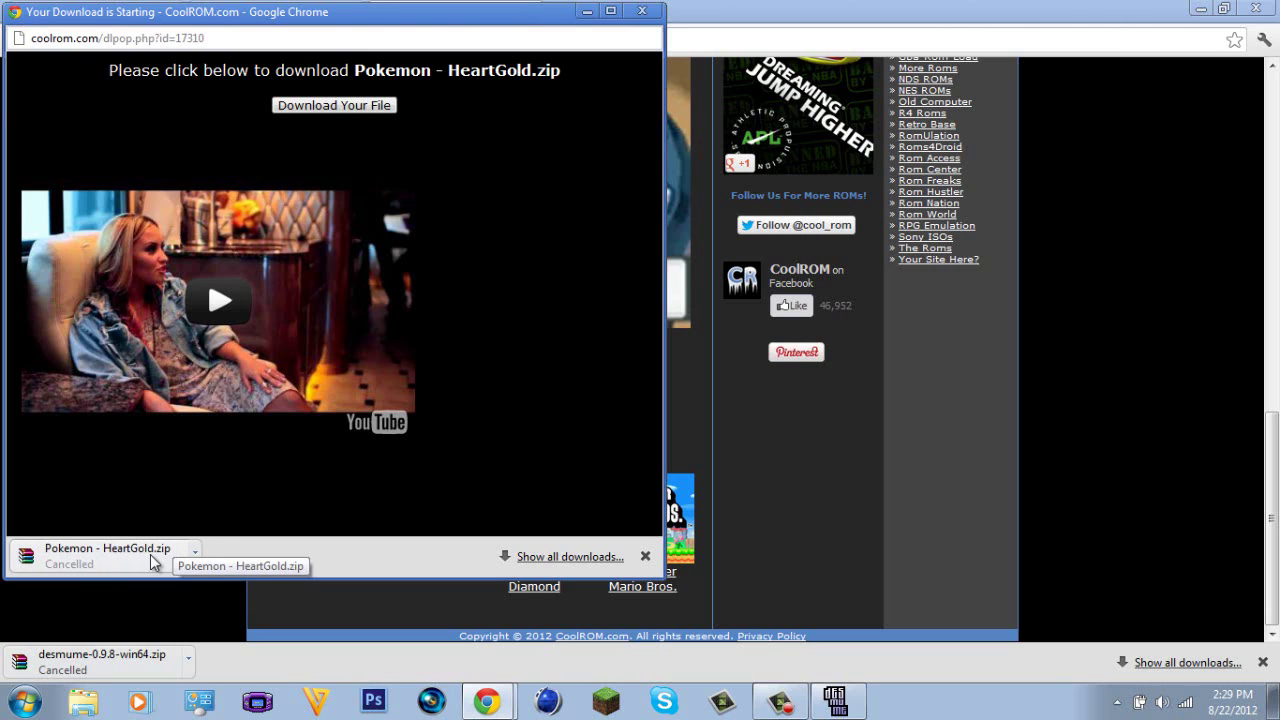
click(642, 11)
- Return to the Nintendo DS search results and open the Pokemon Pearl page
scroll(810, 465, up, 3)
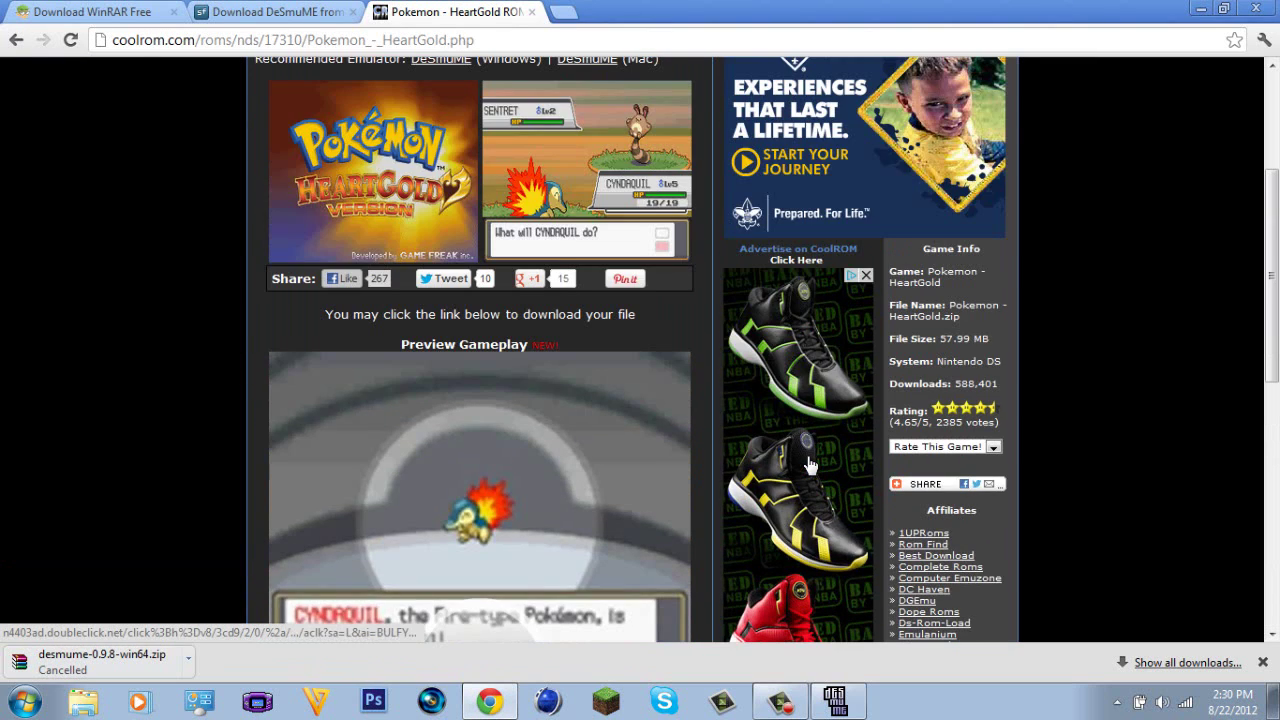
scroll(810, 465, up, 2)
scroll(224, 252, down, 2)
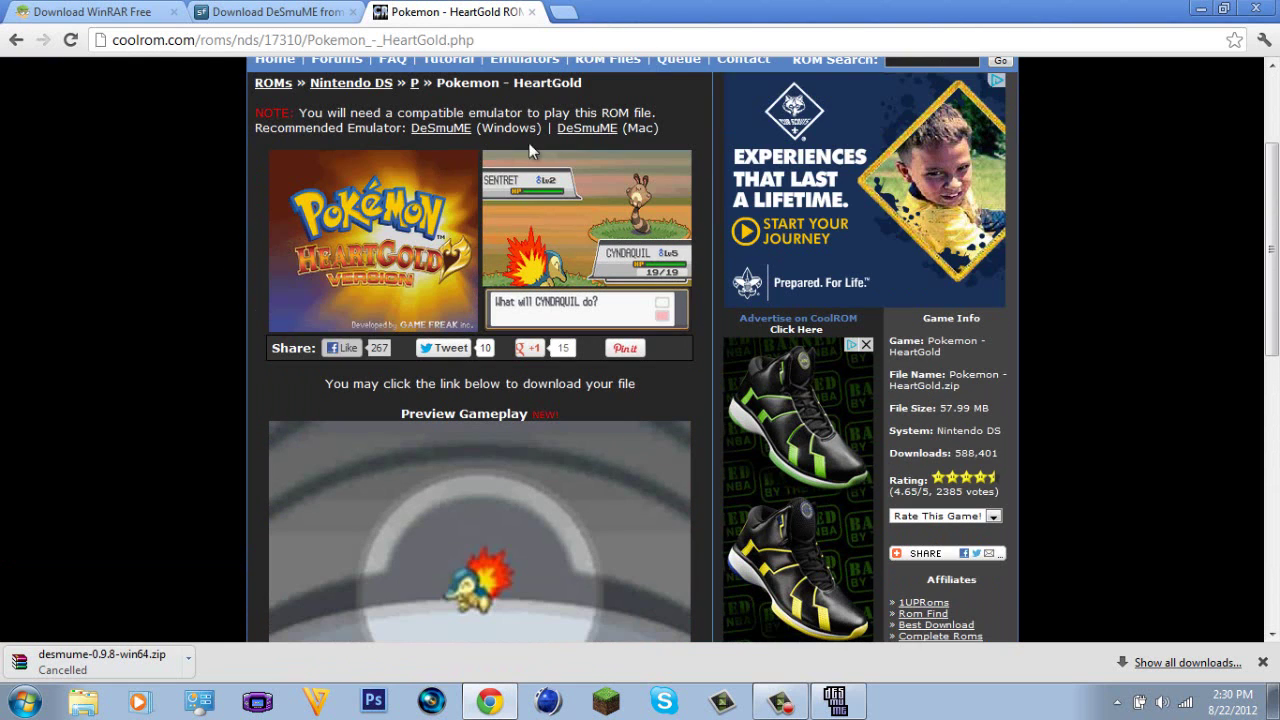
scroll(333, 160, up, 1)
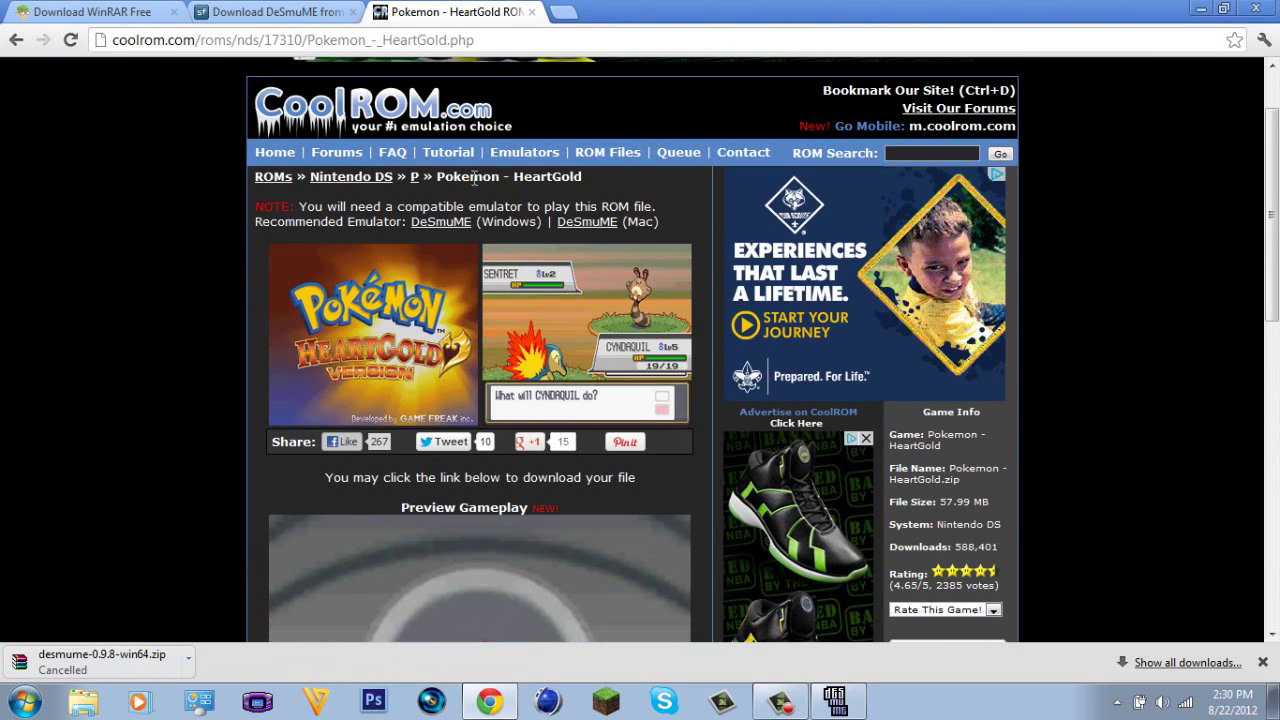
click(16, 40)
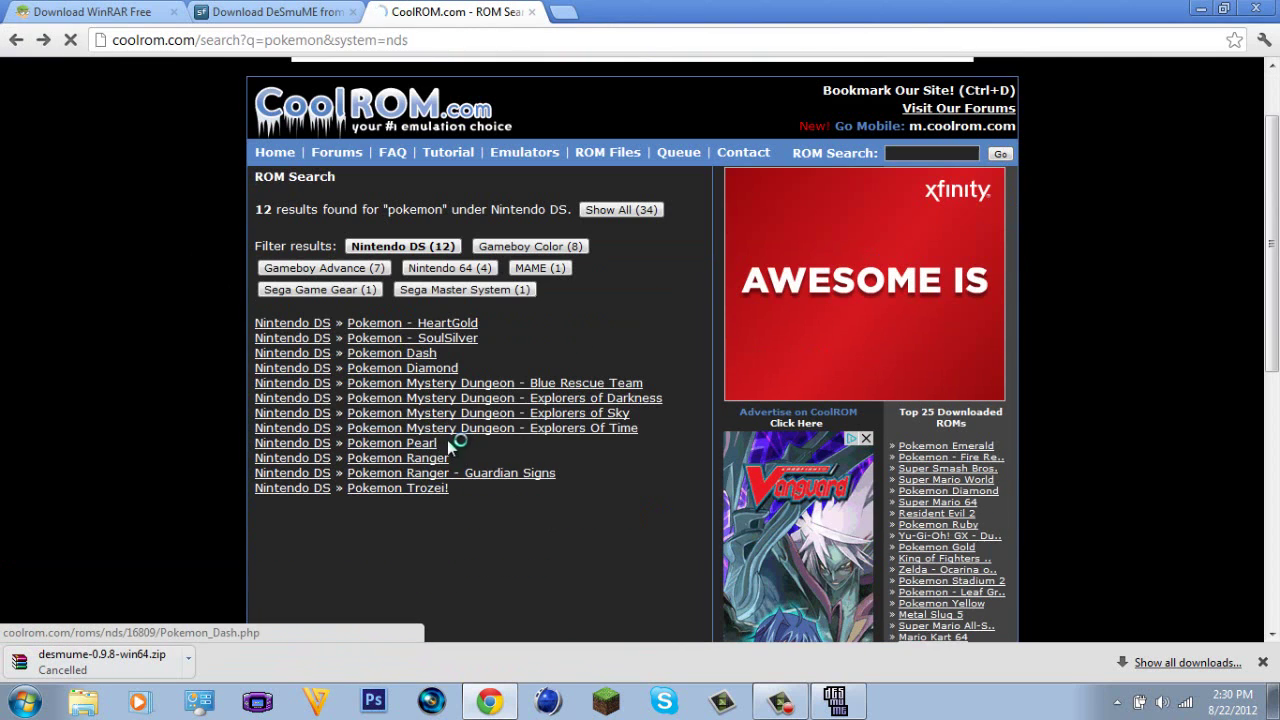
click(420, 445)
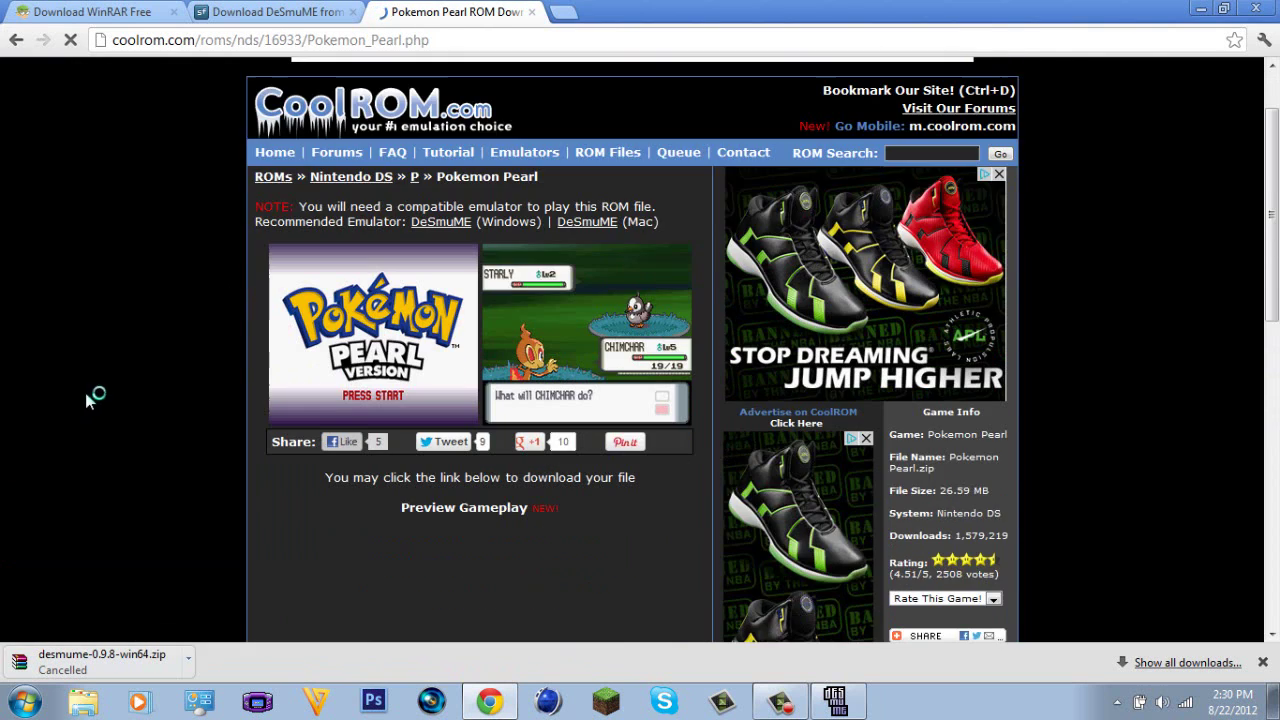
- Start the Pokemon Pearl.zip download, cancel it, and close the download window
scroll(86, 400, down, 5)
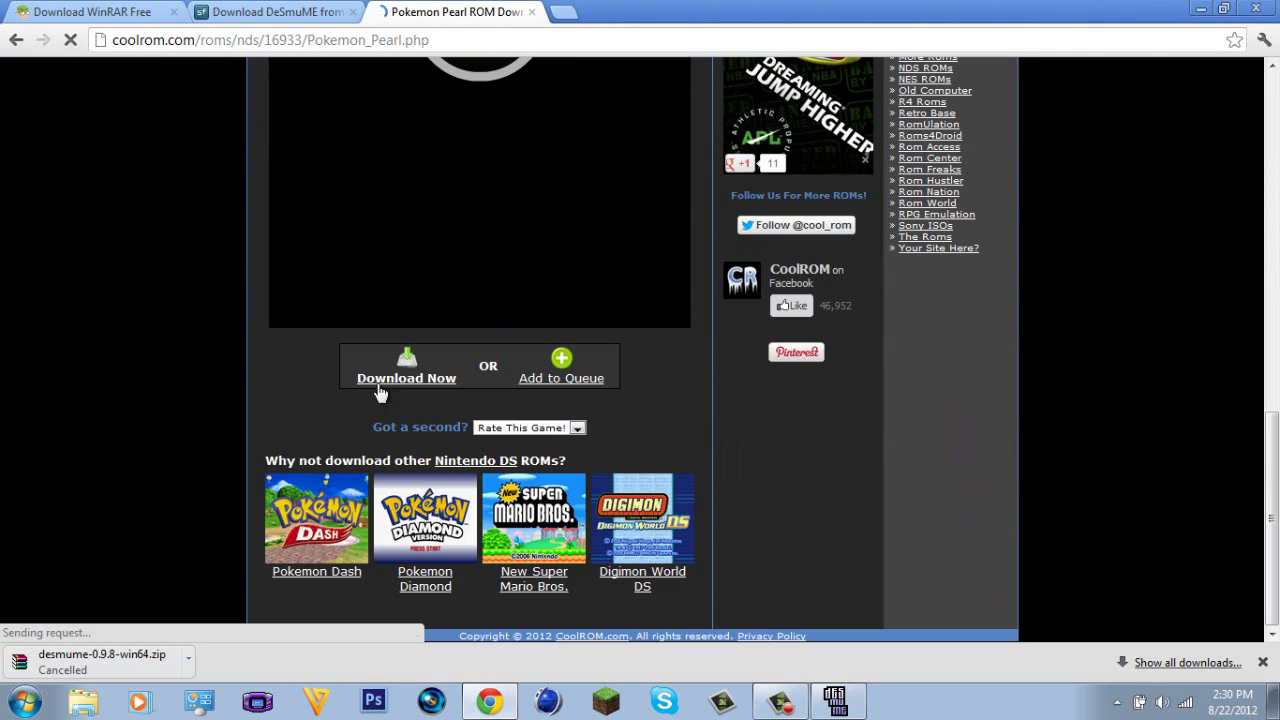
click(379, 387)
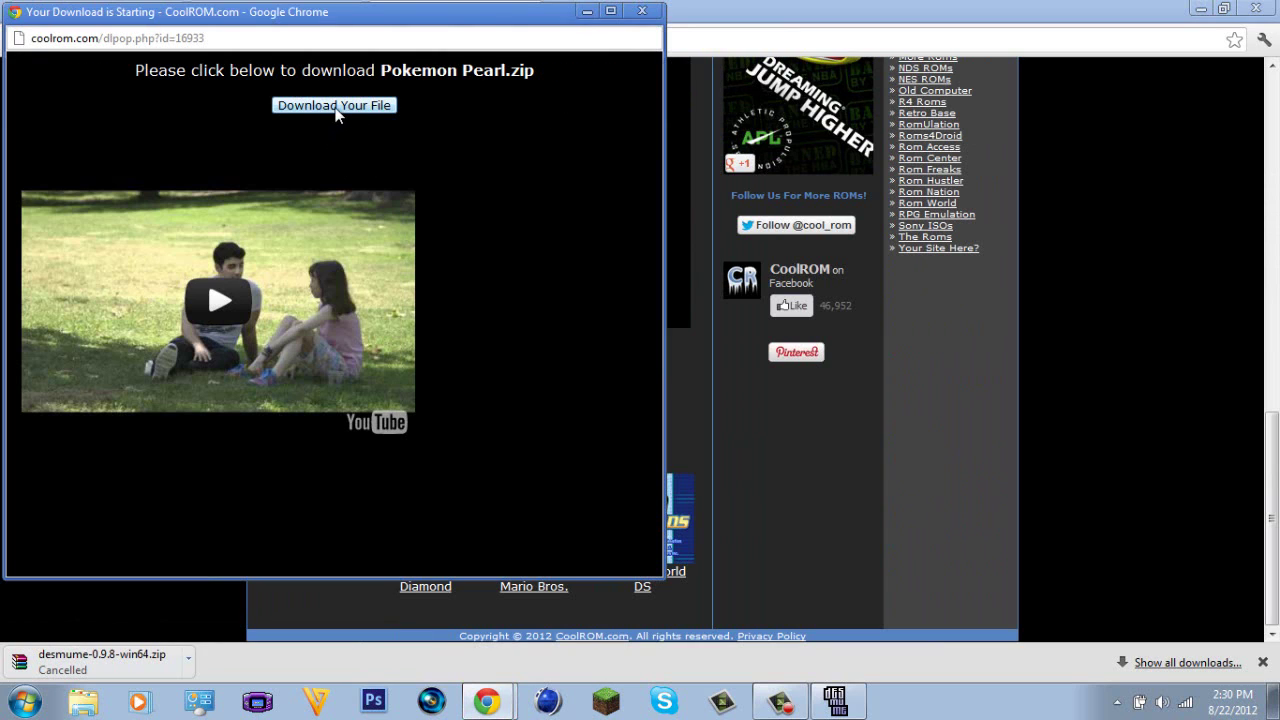
click(336, 107)
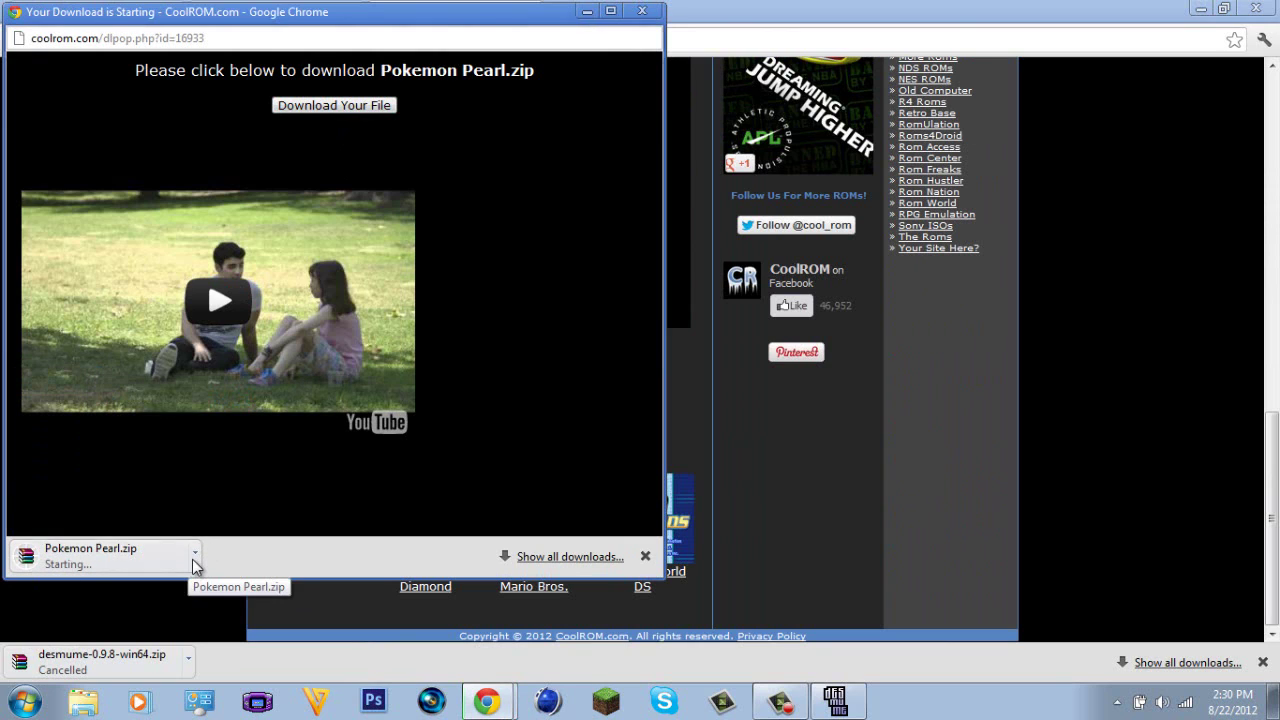
click(195, 553)
click(226, 528)
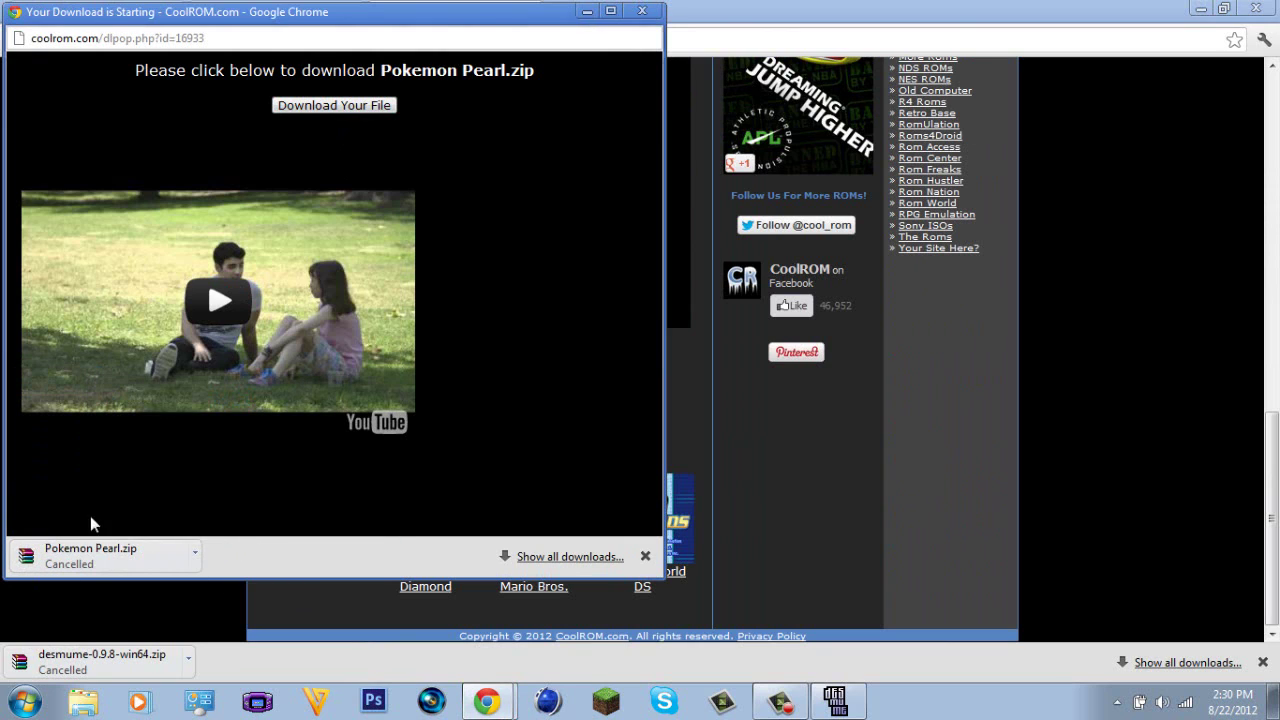
click(642, 10)
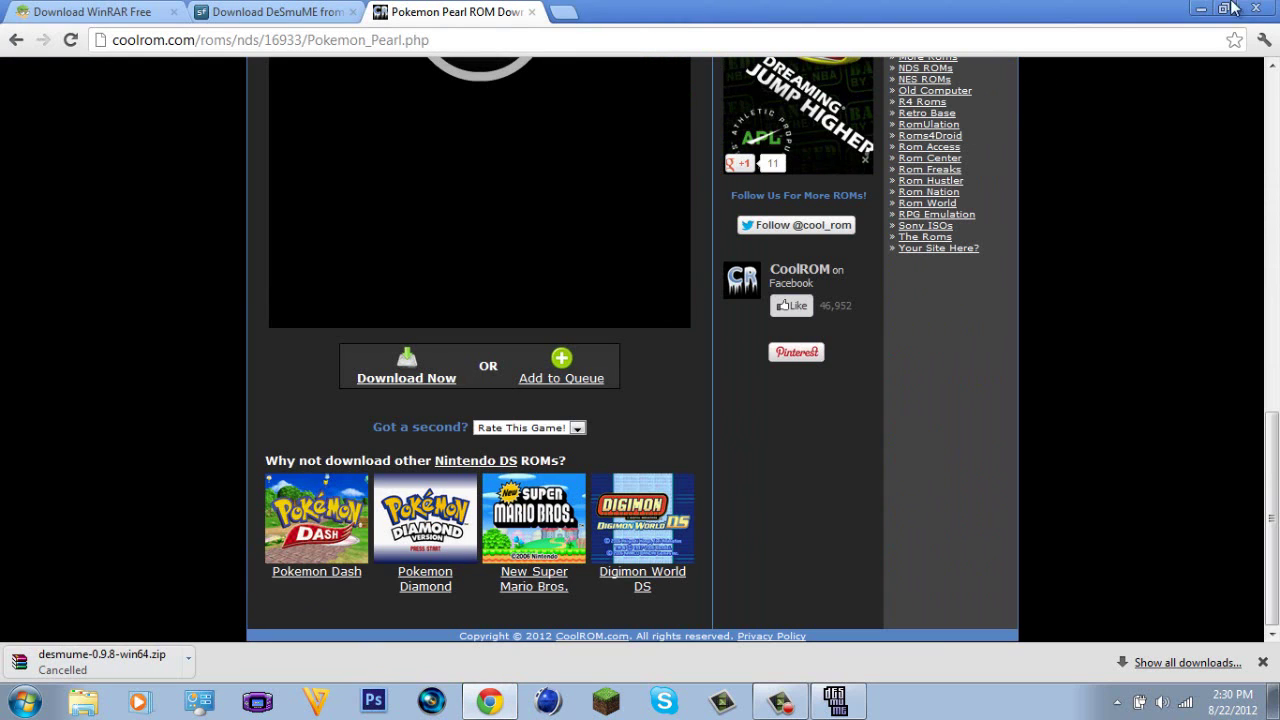
- Minimize the browser and open the Saved Games folder under OWNER in Windows Explorer
click(1201, 9)
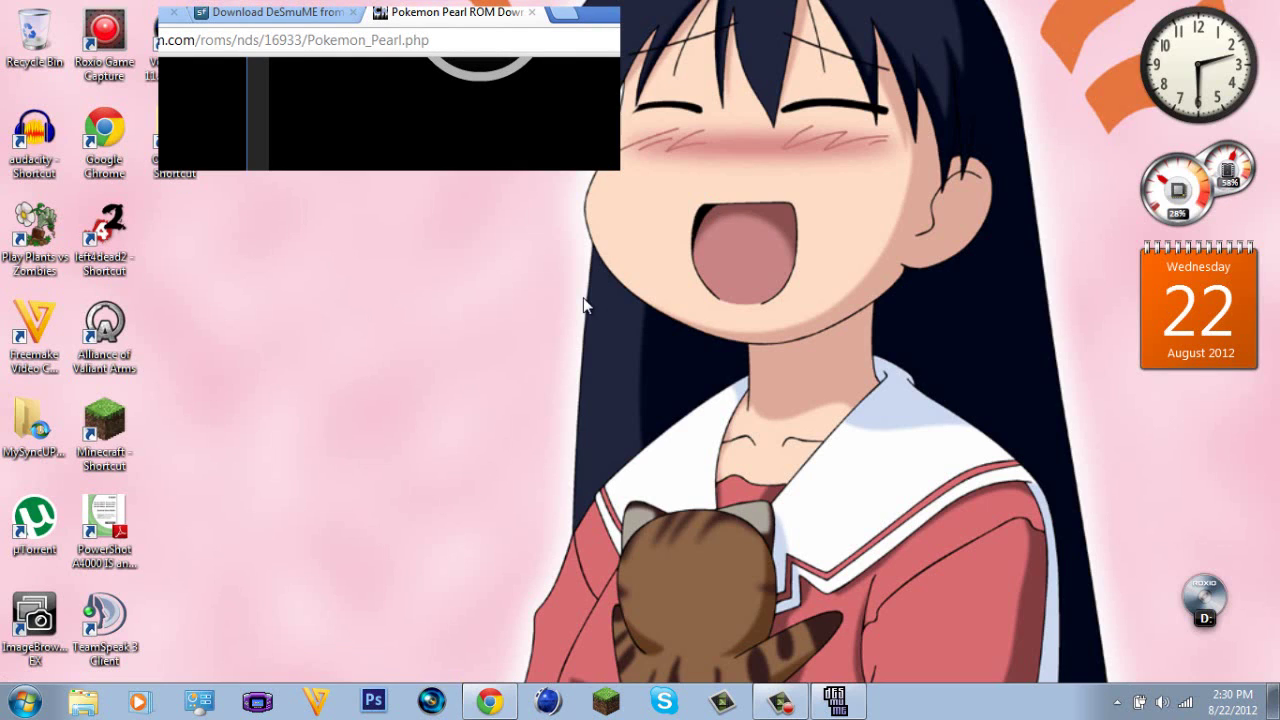
drag(300, 285, 398, 405)
click(79, 706)
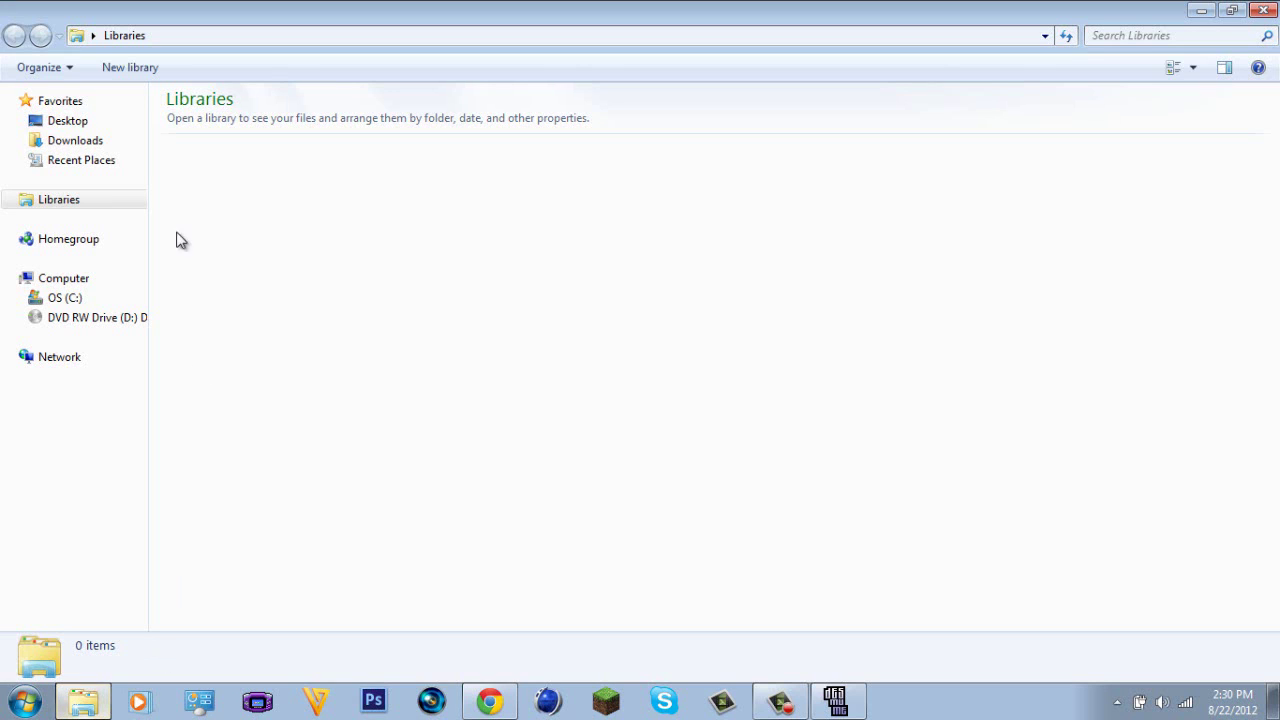
click(95, 122)
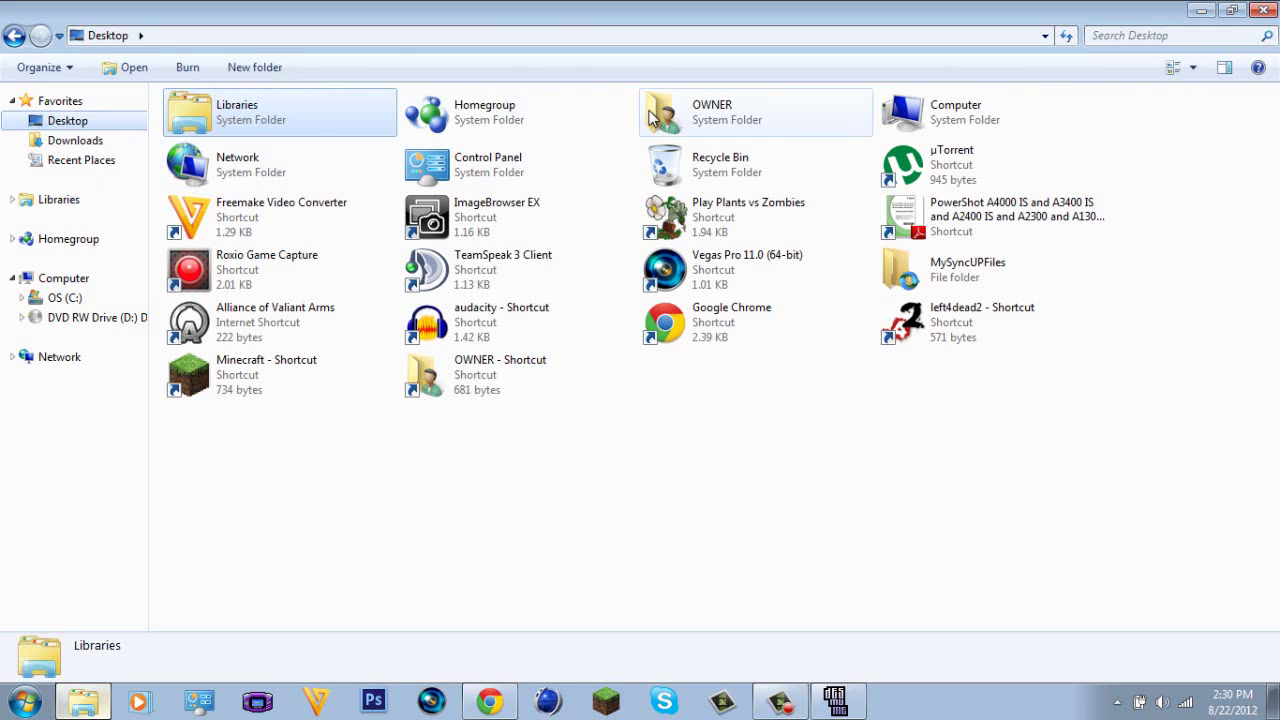
double_click(650, 117)
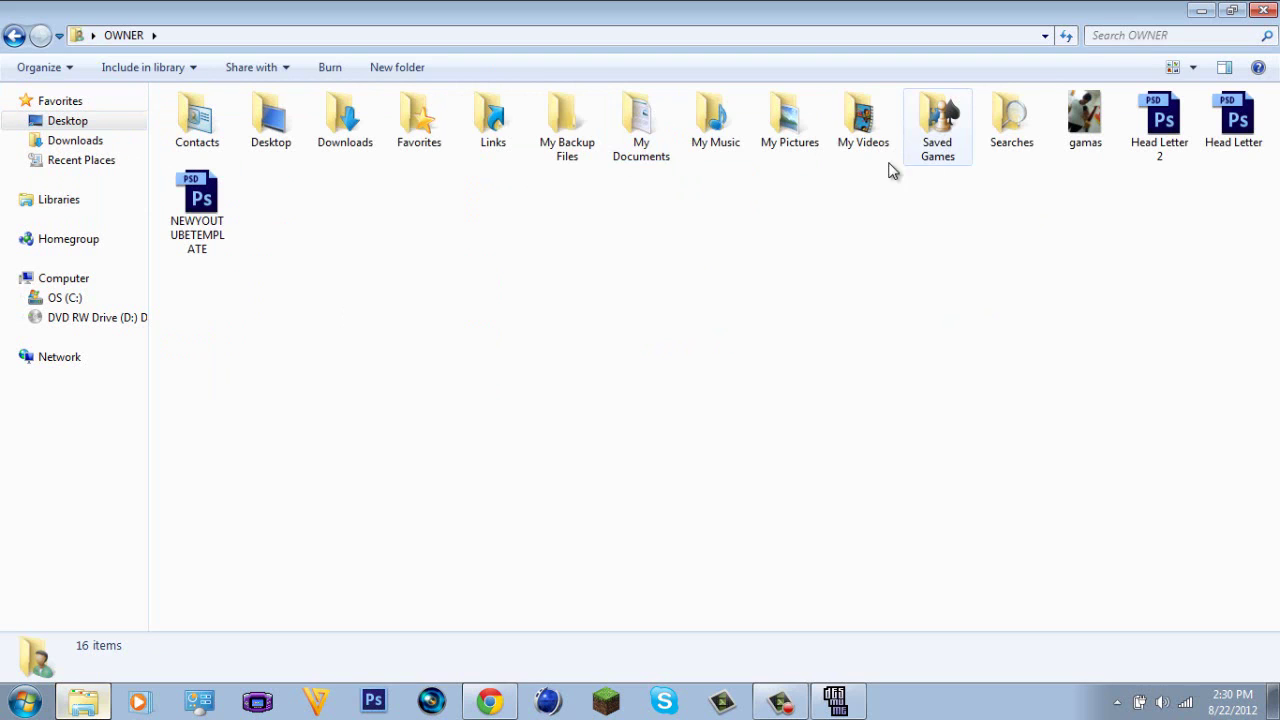
double_click(960, 145)
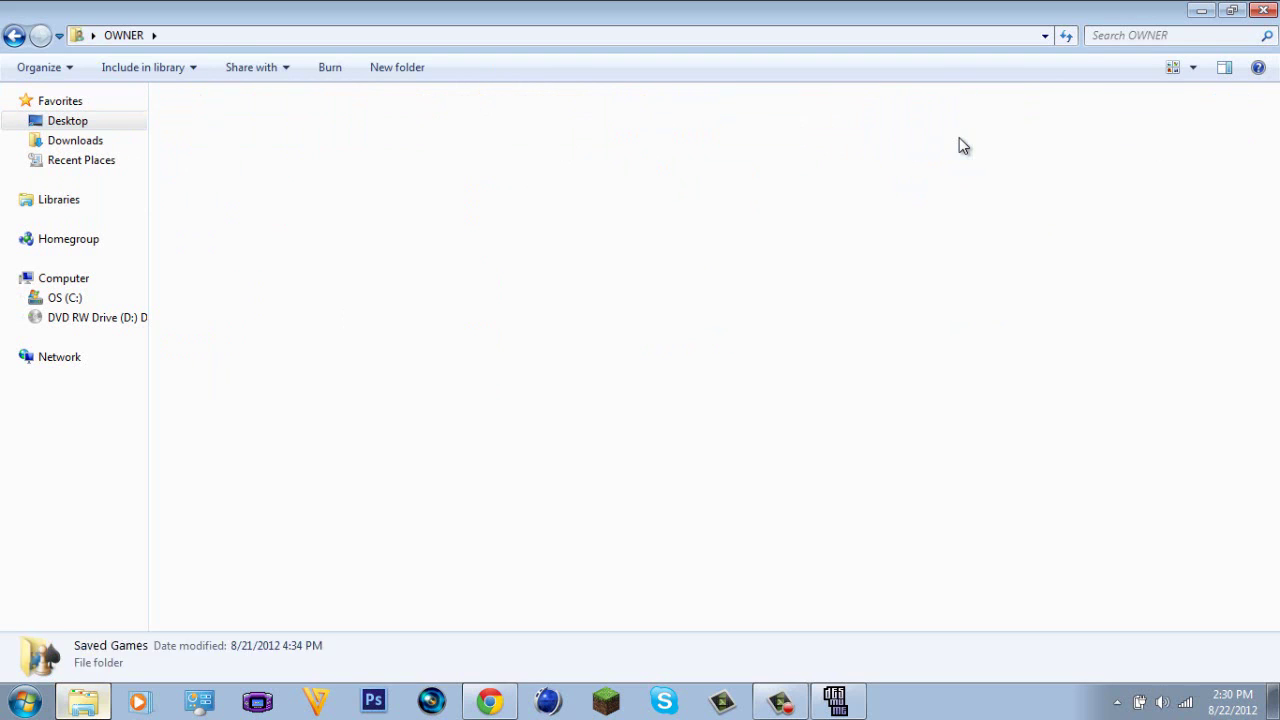
- Switch from Saved Games to the Downloads folder under OWNER
click(155, 35)
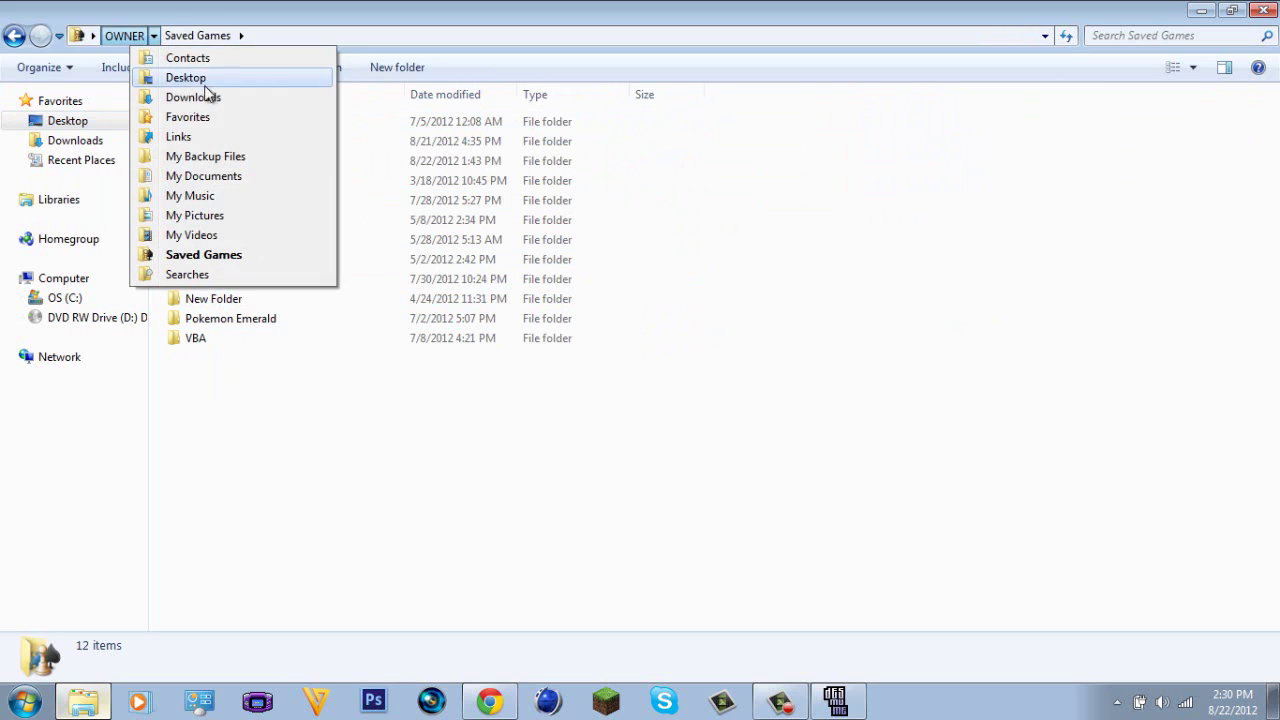
click(280, 114)
click(219, 35)
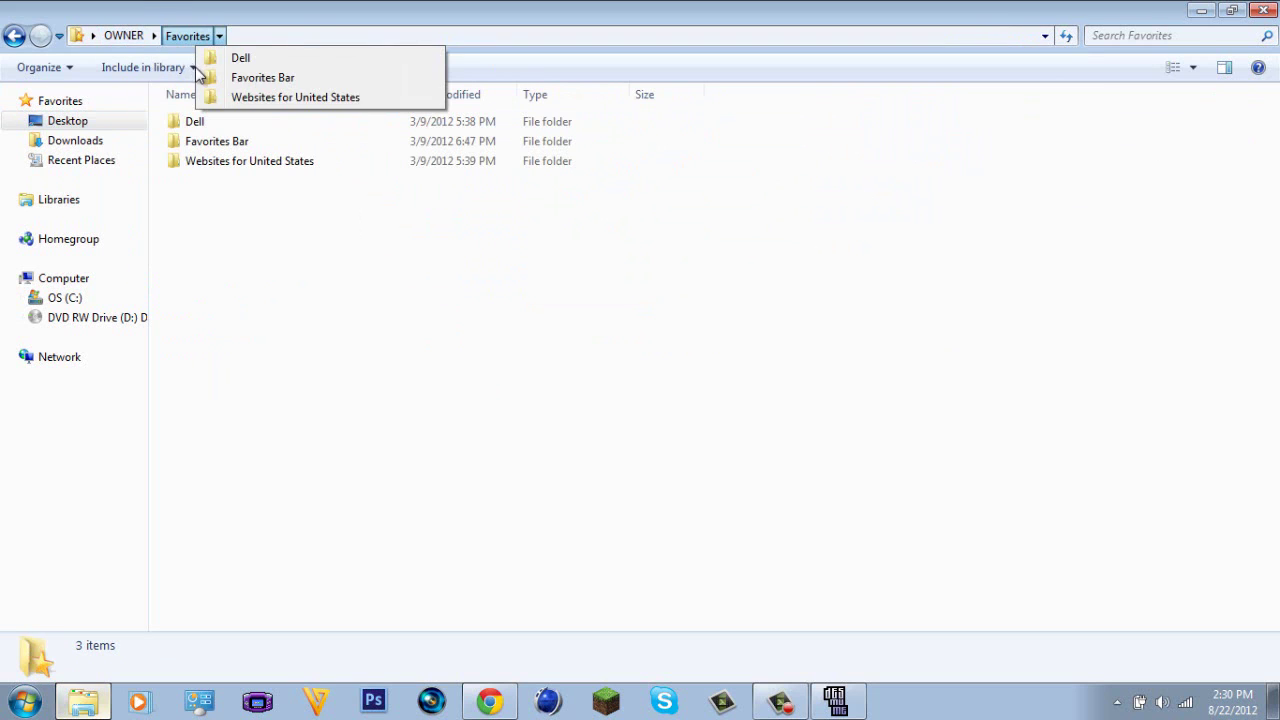
mouse_move(153, 35)
click(198, 97)
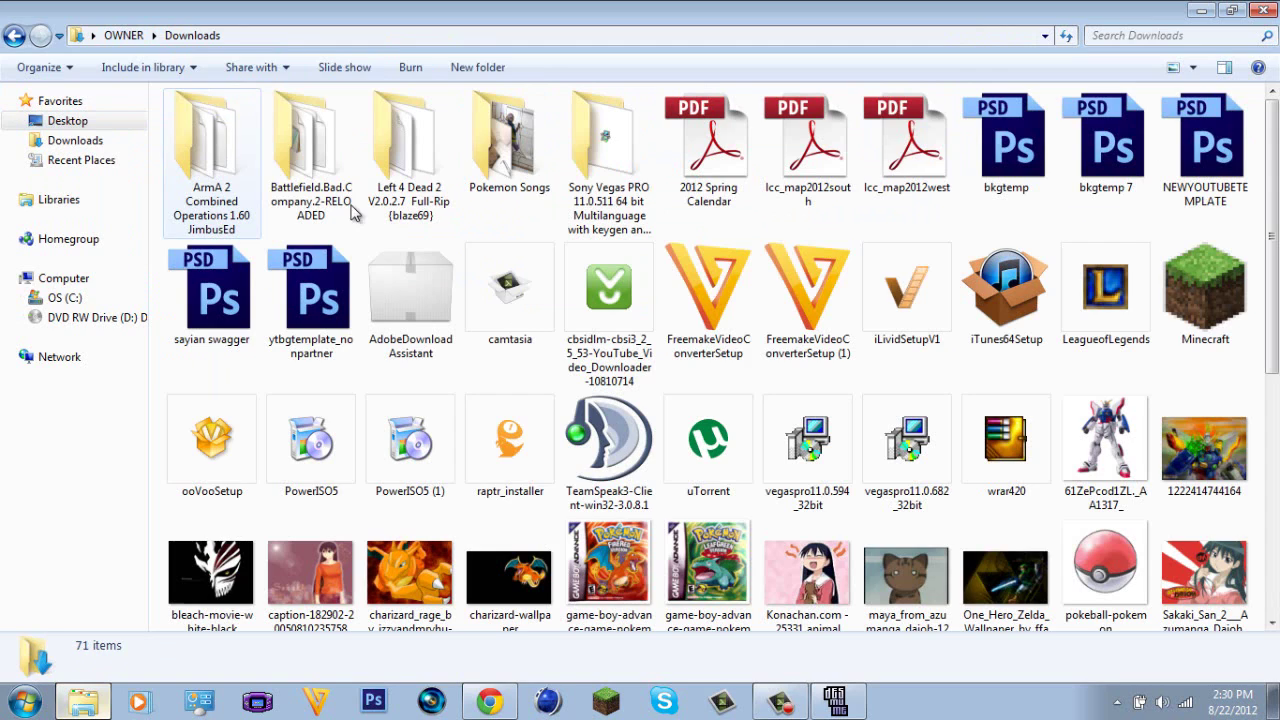
- Point out the HeartGold, SoulSilver, Diamond and Pearl ROM archives in the Downloads folder by selecting them one at a time
click(1272, 480)
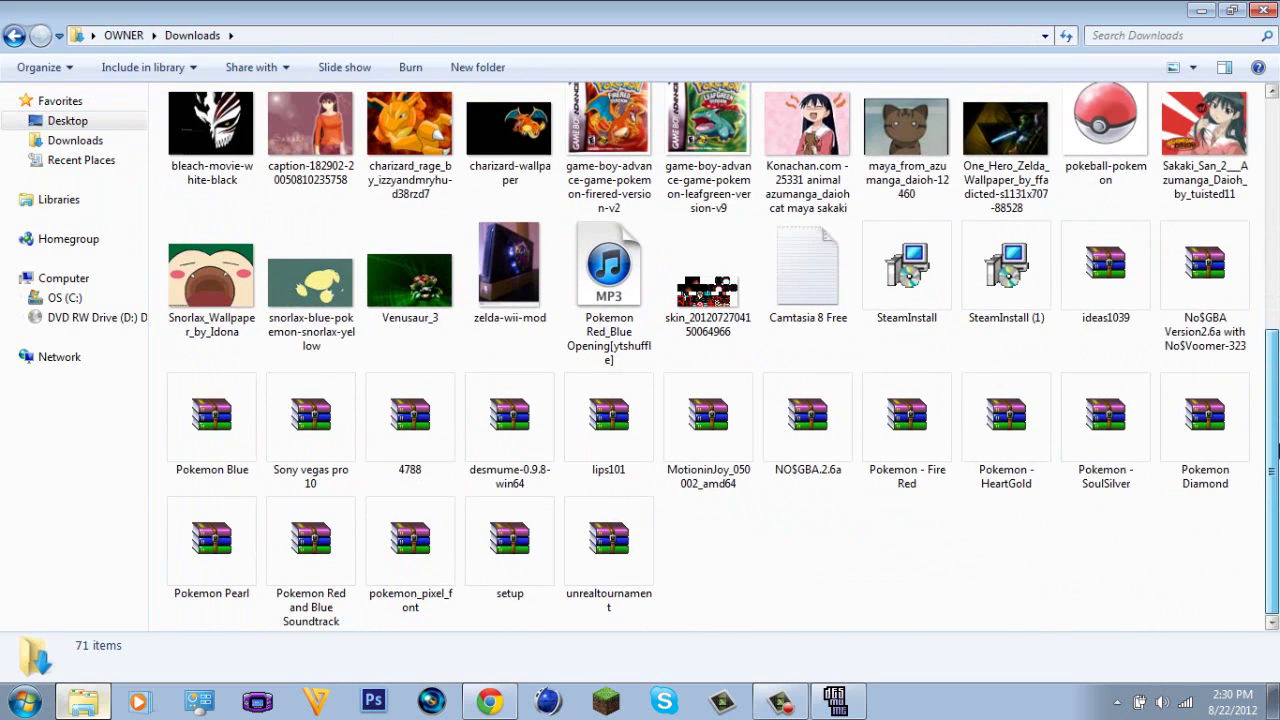
click(1022, 460)
click(1222, 472)
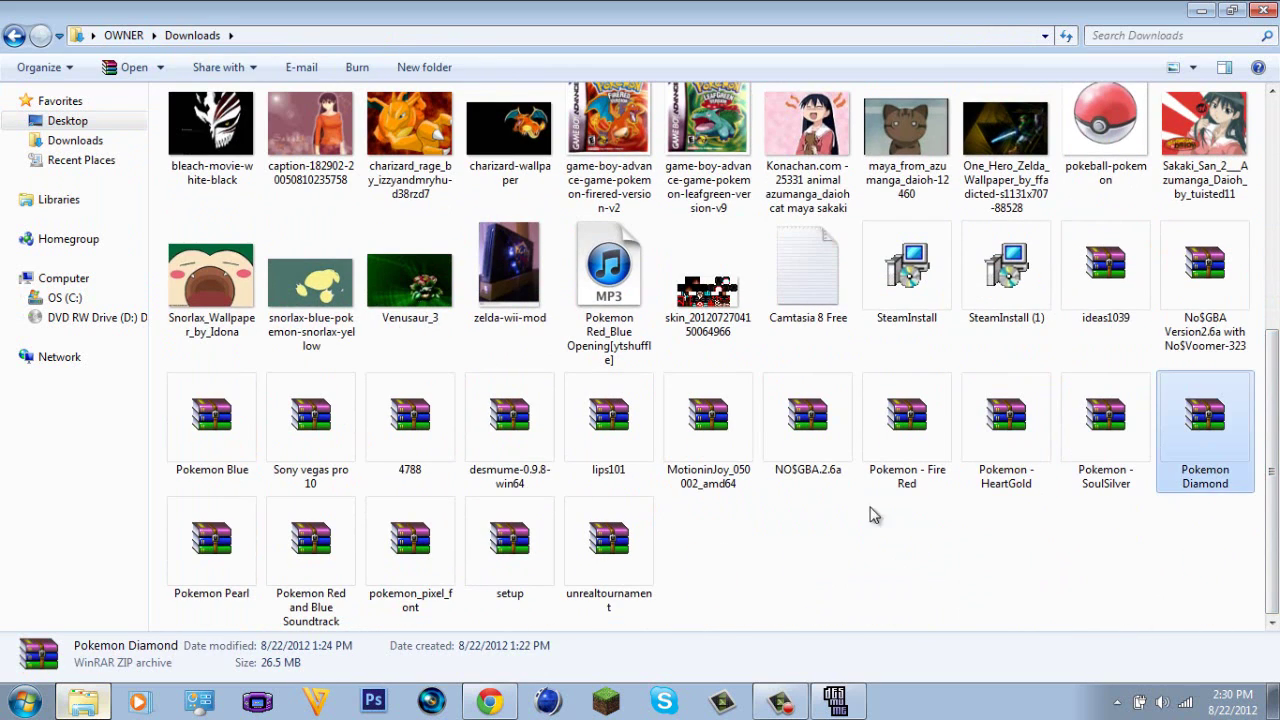
click(206, 530)
click(1010, 445)
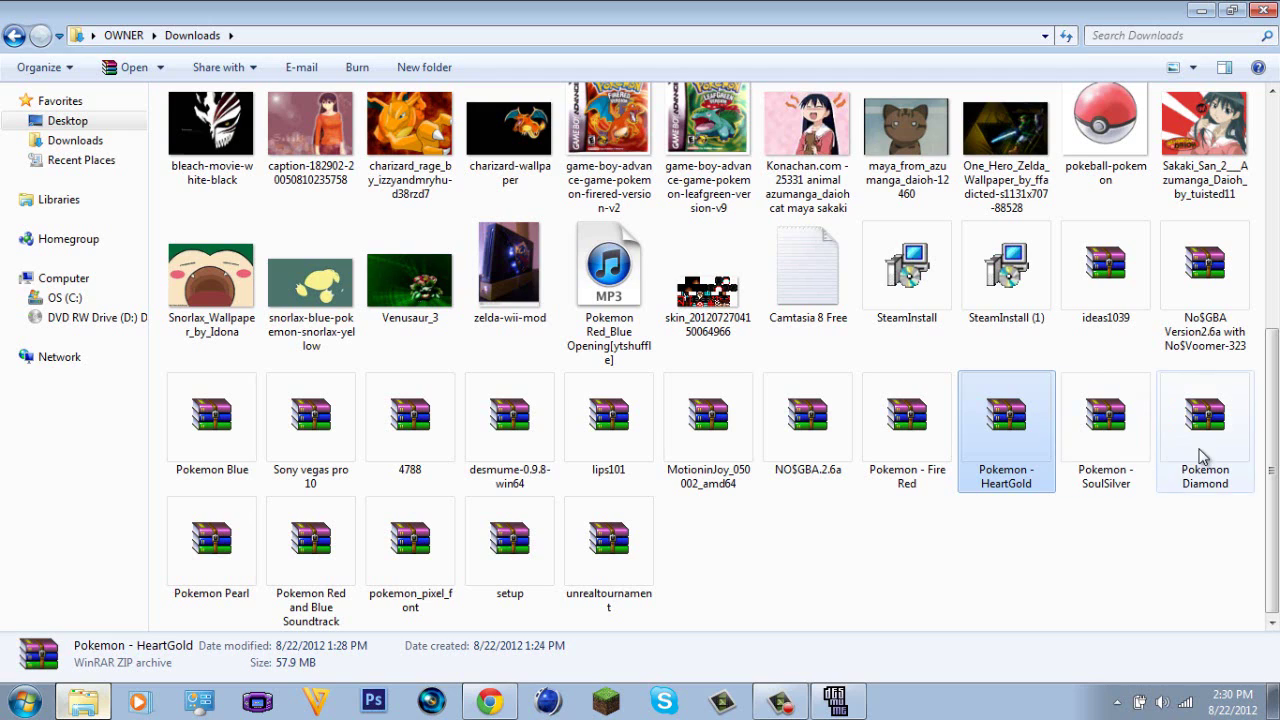
click(1143, 435)
click(1210, 430)
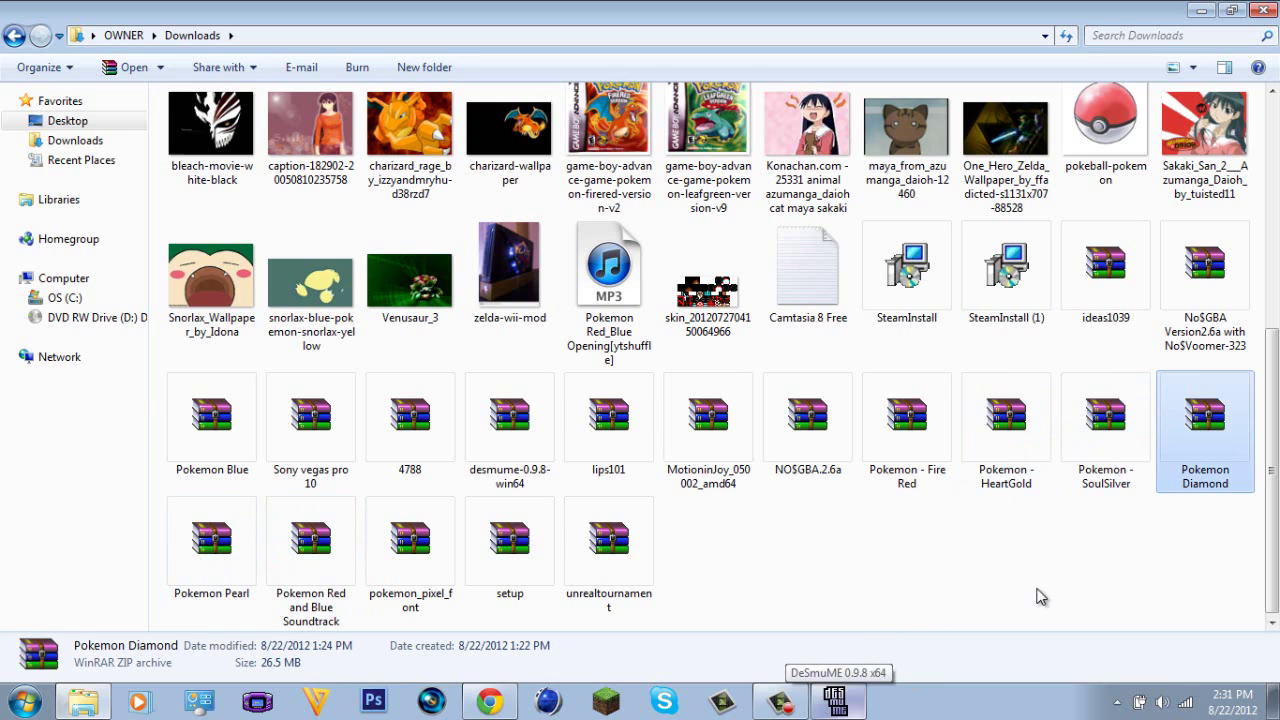
- Open Pokemon - HeartGold.zip, expand OWNER in the extraction destination tree, cancel the extraction and close the archive
double_click(1013, 448)
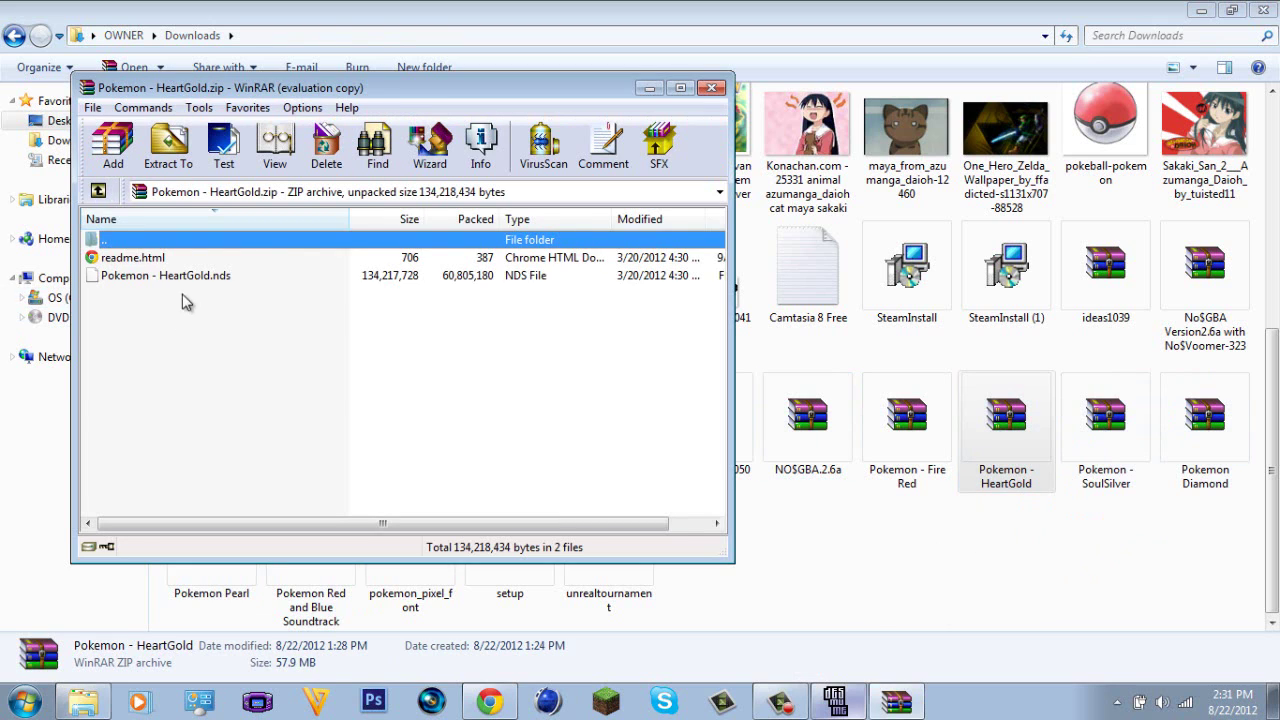
click(500, 329)
drag(170, 325, 167, 314)
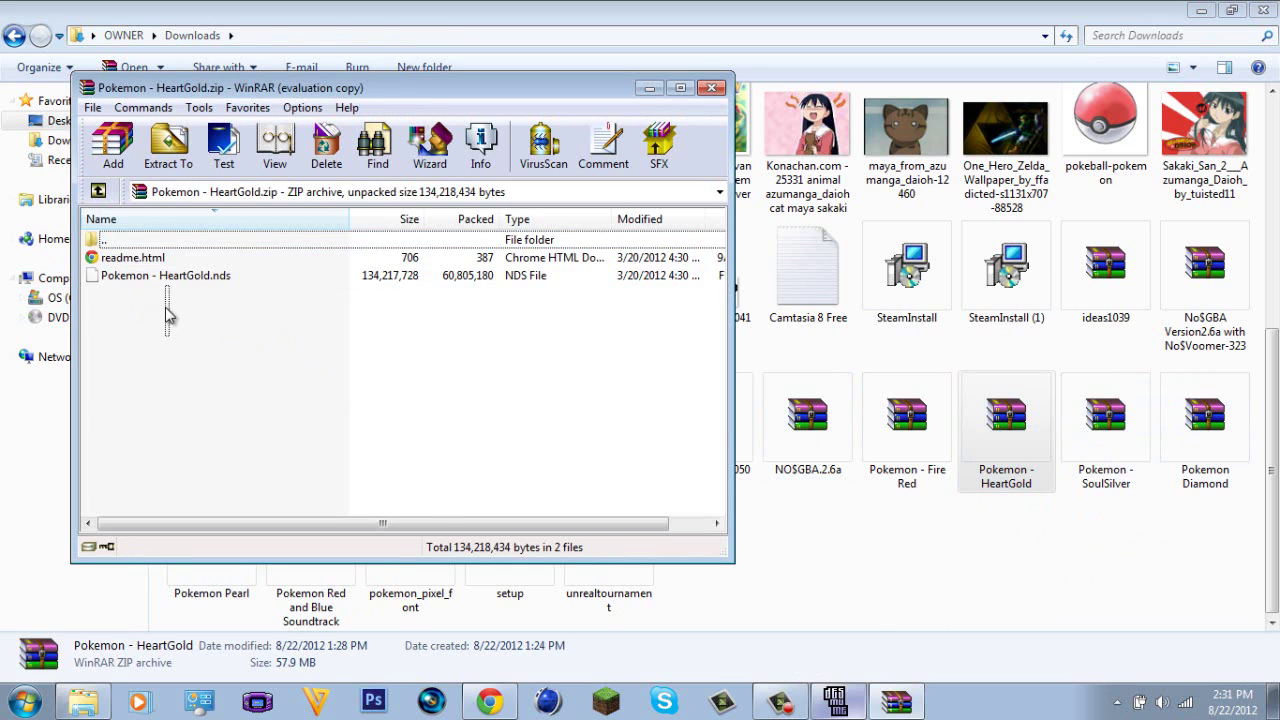
click(175, 165)
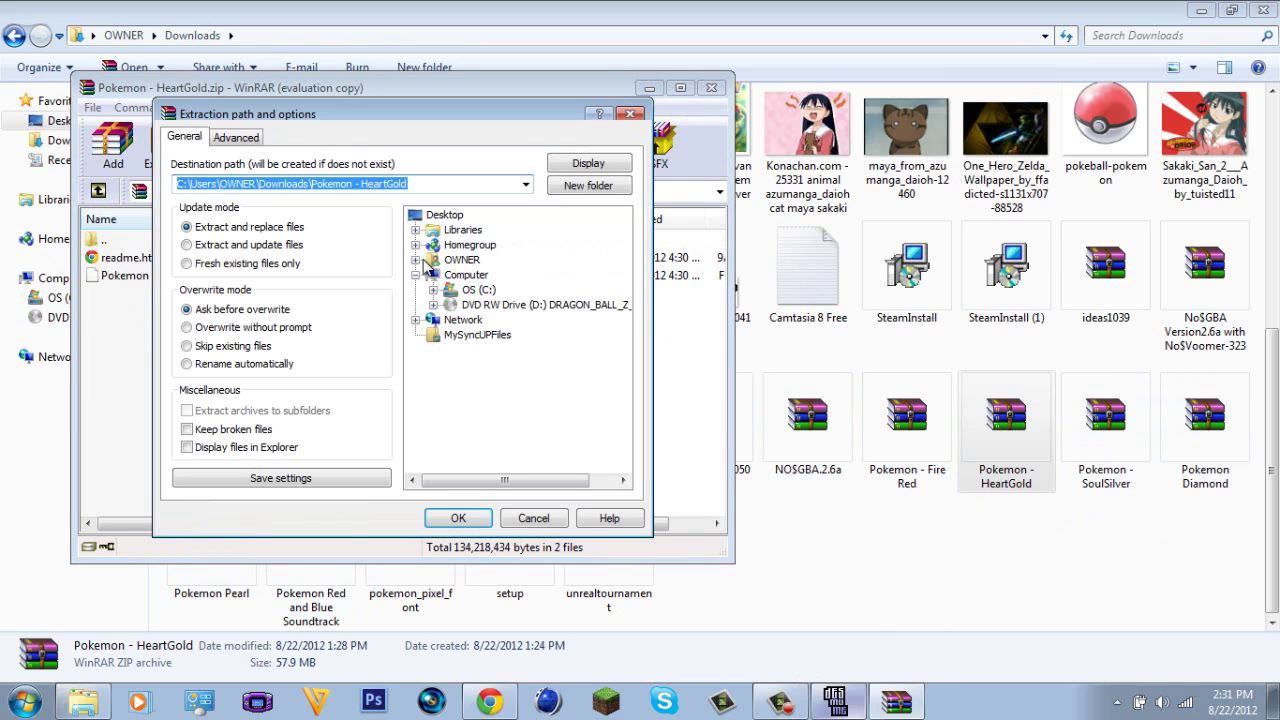
click(416, 260)
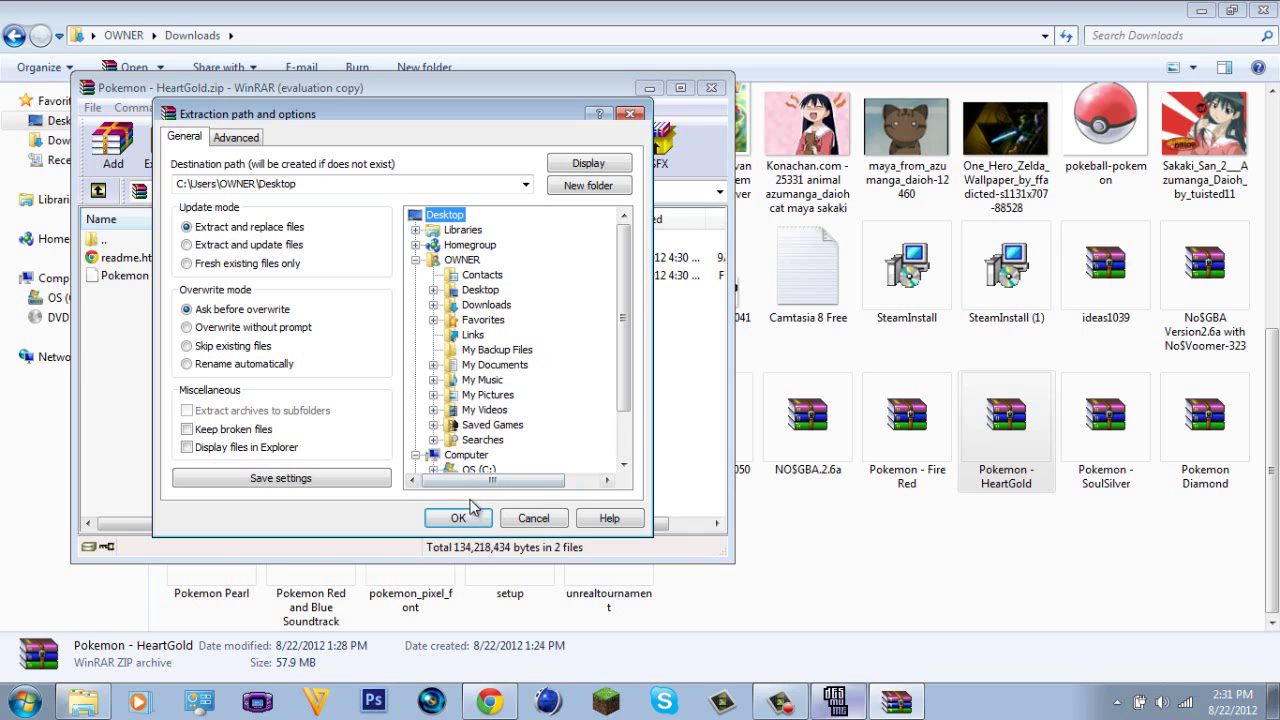
click(531, 518)
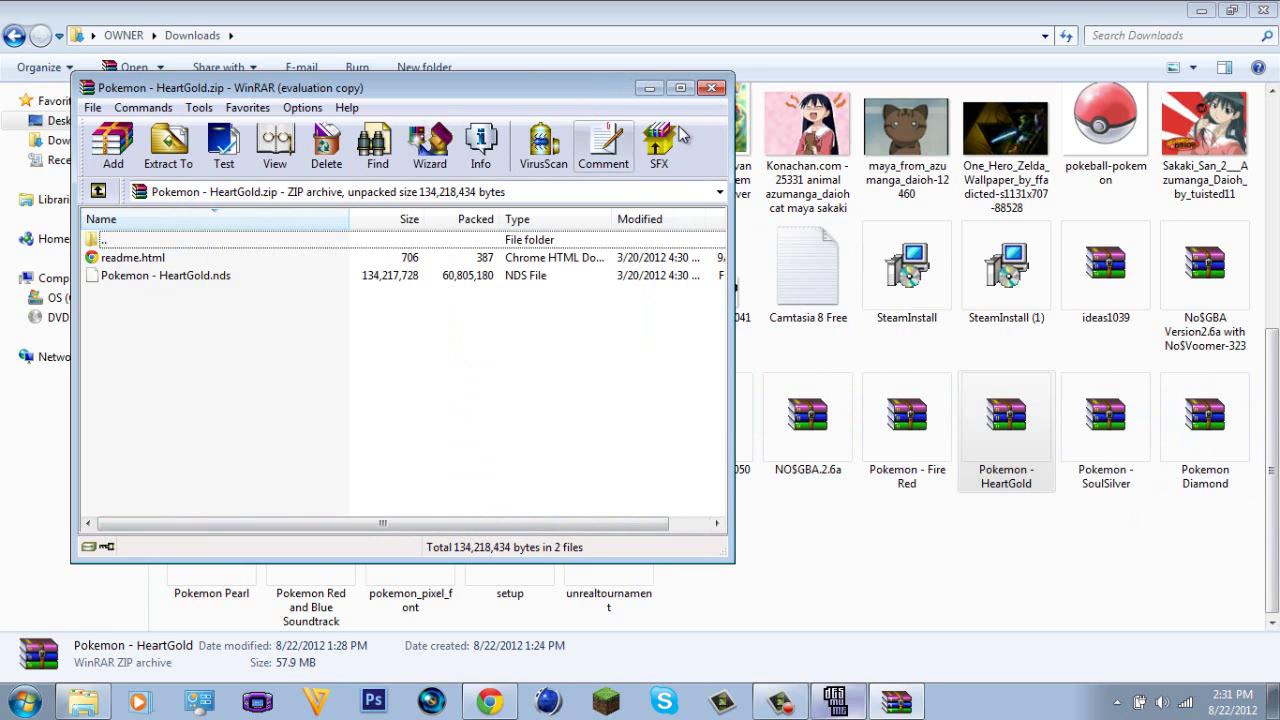
click(711, 90)
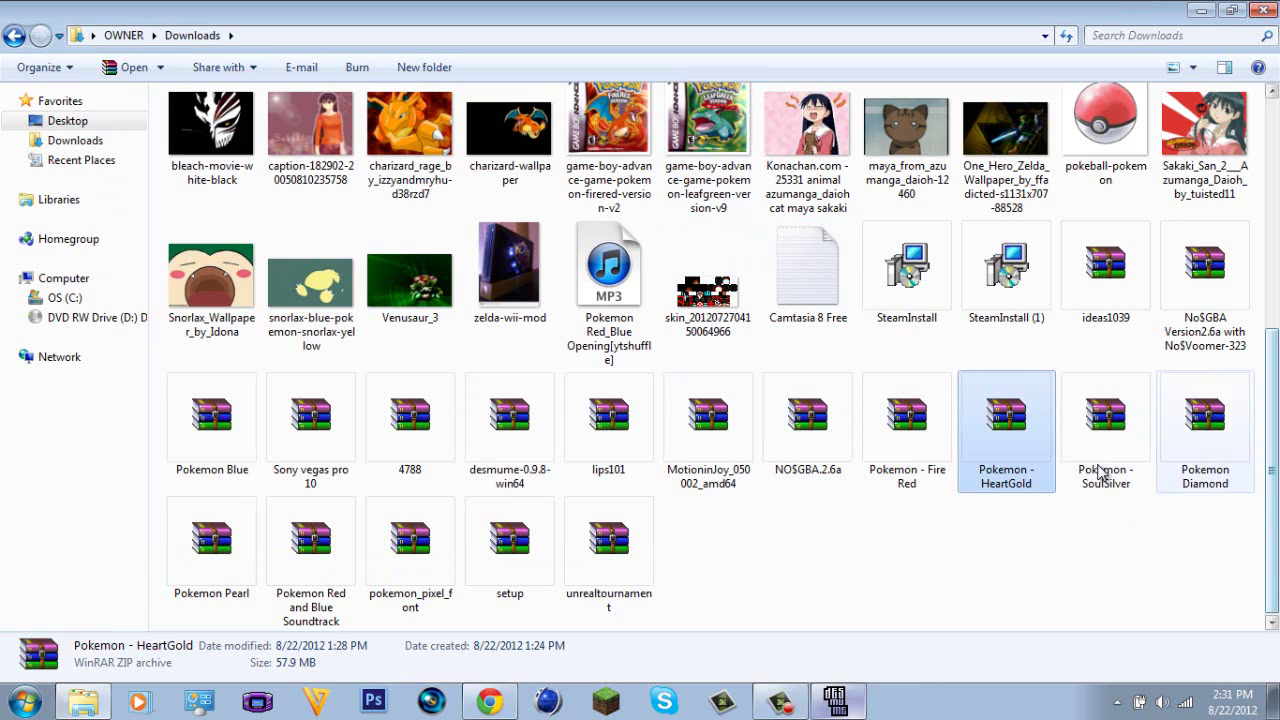
- Close the Downloads window and load Pokemon - HeartGold.nds from the DS folder in Saved Games into DeSmuME
click(1263, 12)
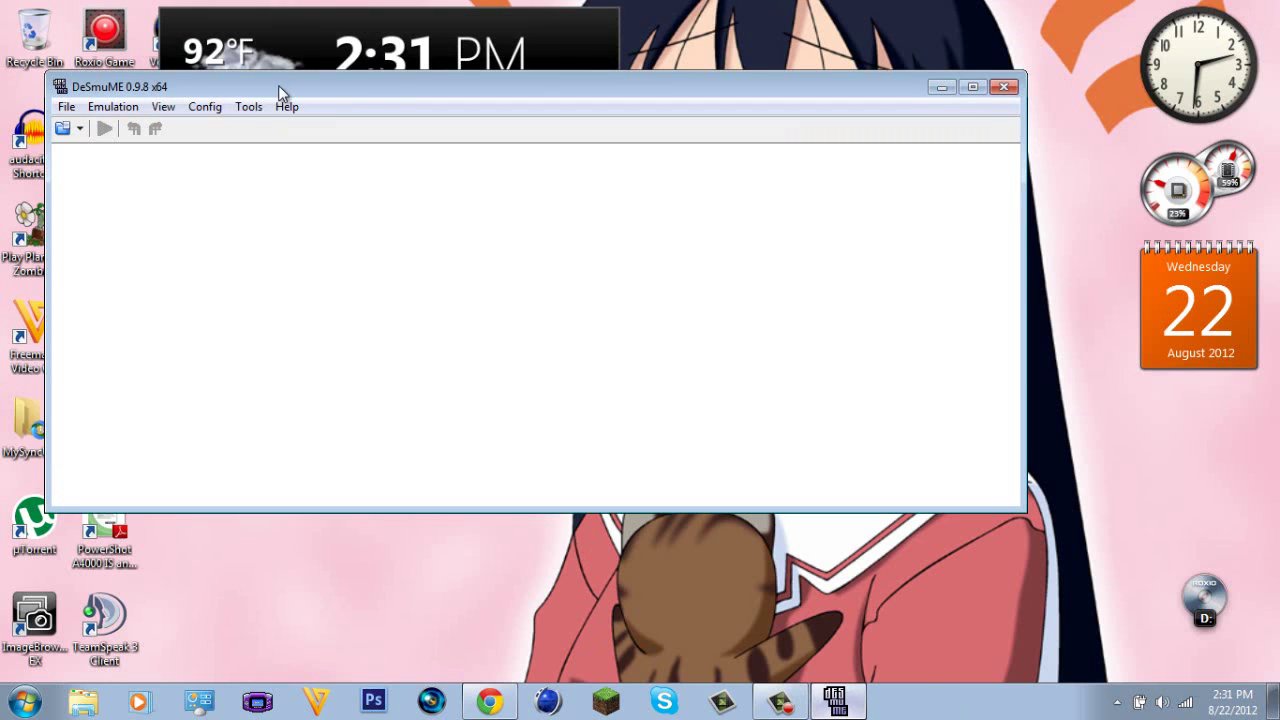
drag(278, 87, 366, 54)
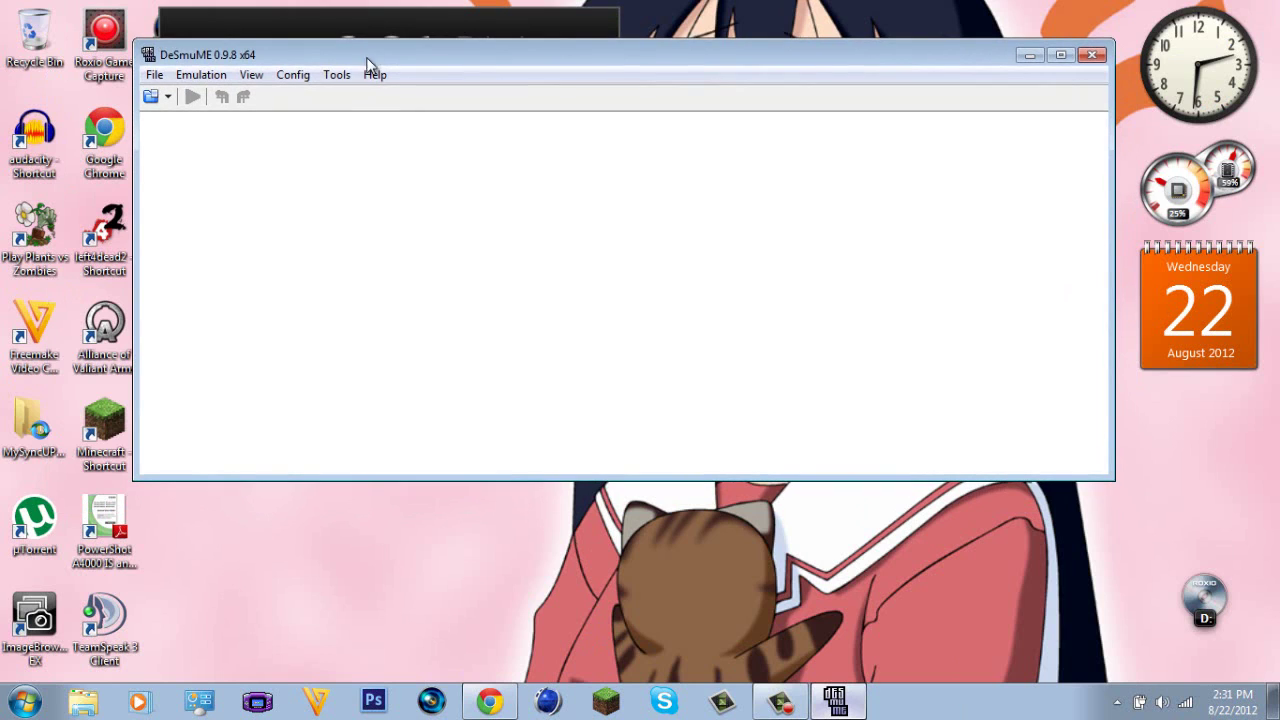
click(154, 75)
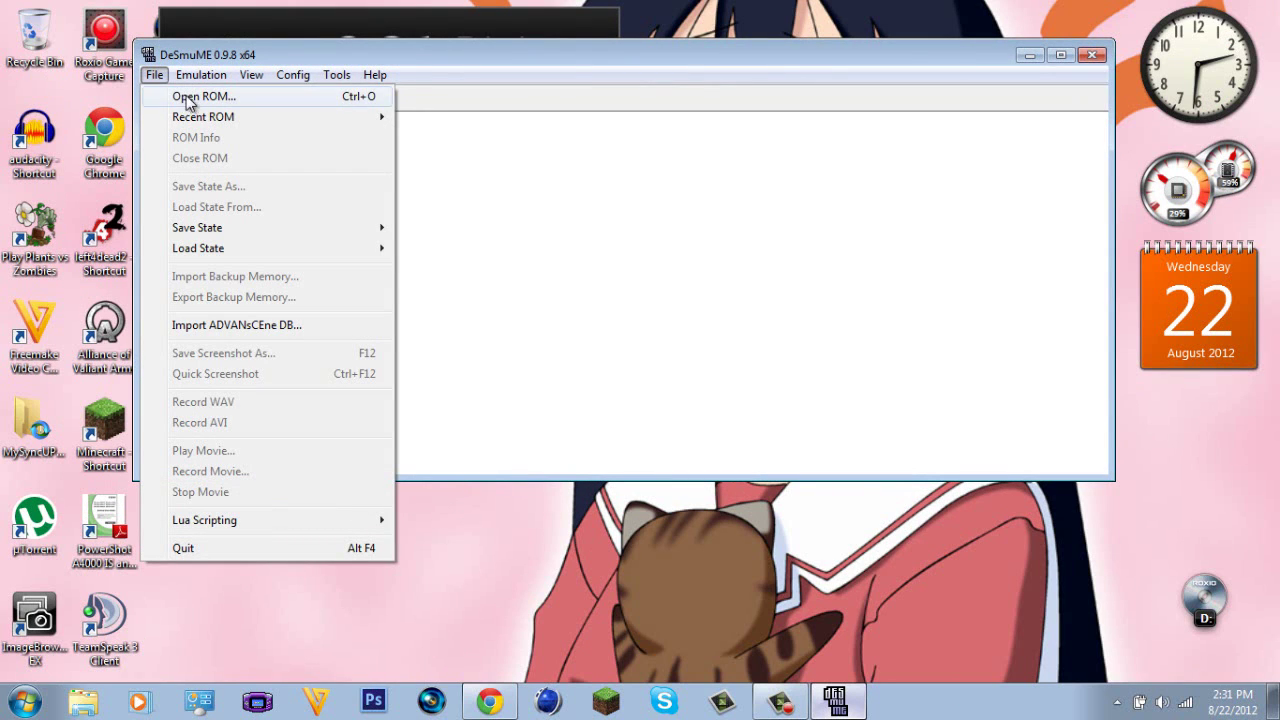
click(554, 146)
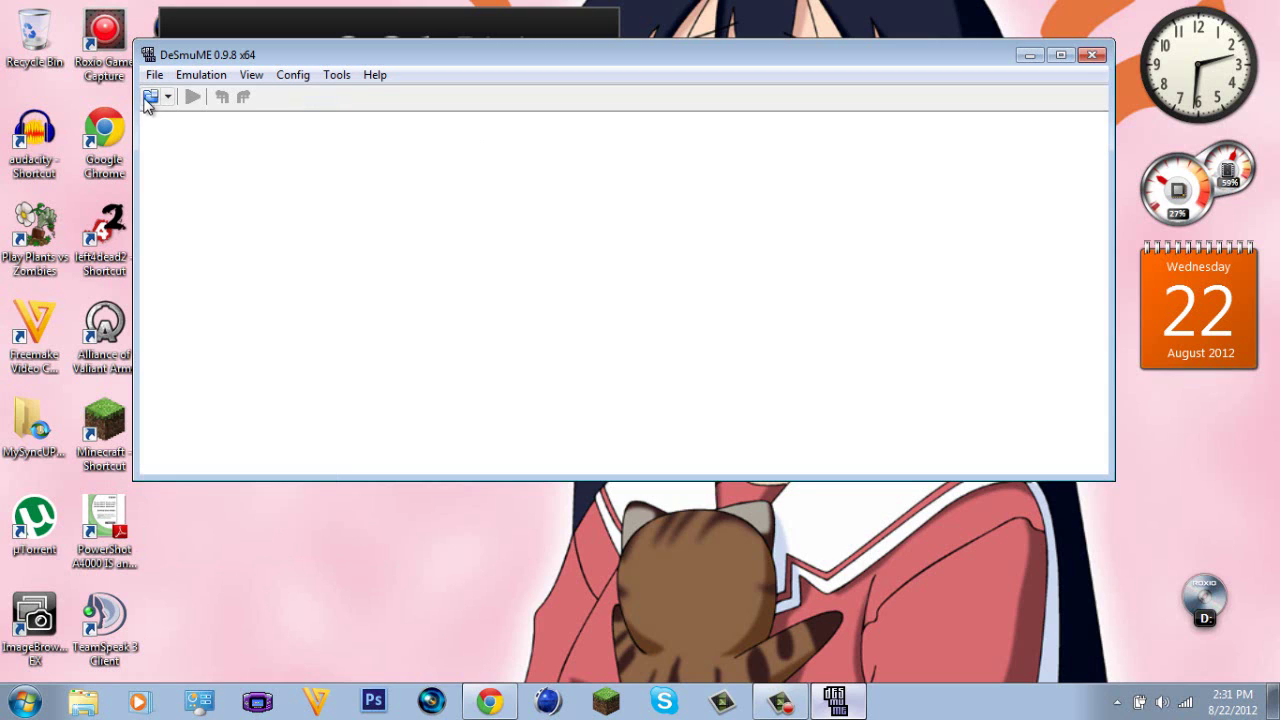
click(150, 97)
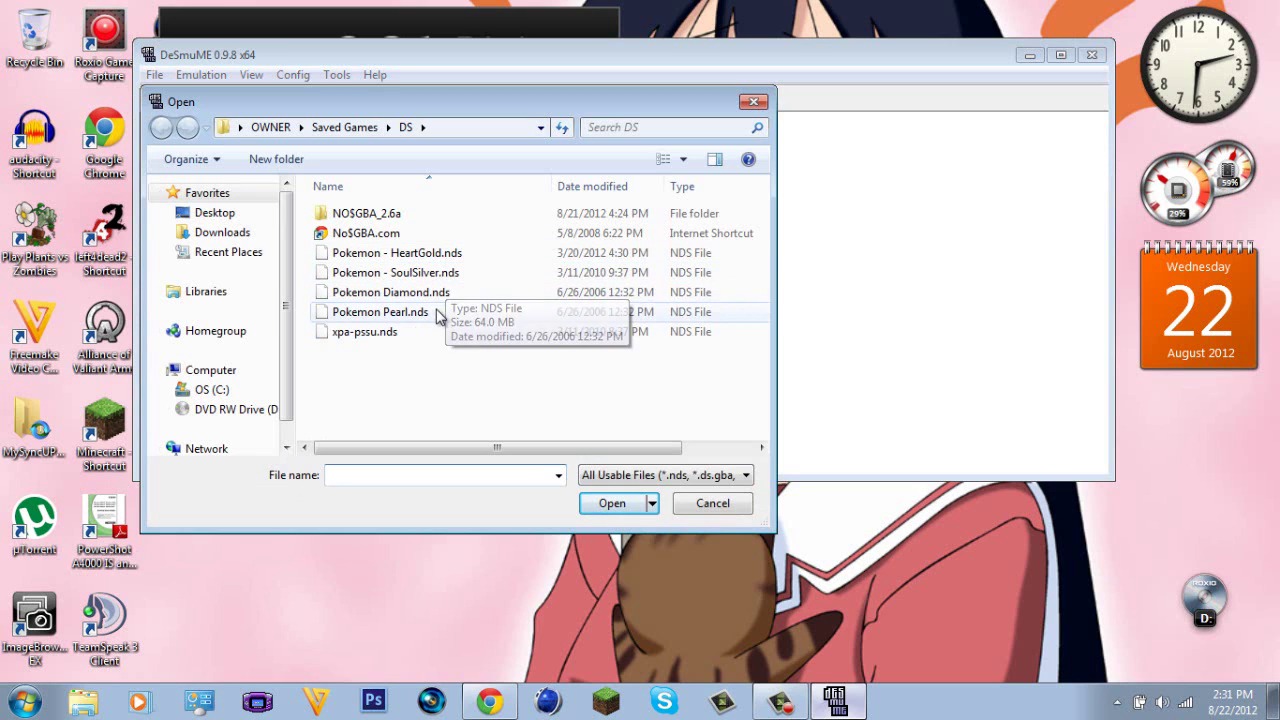
double_click(447, 252)
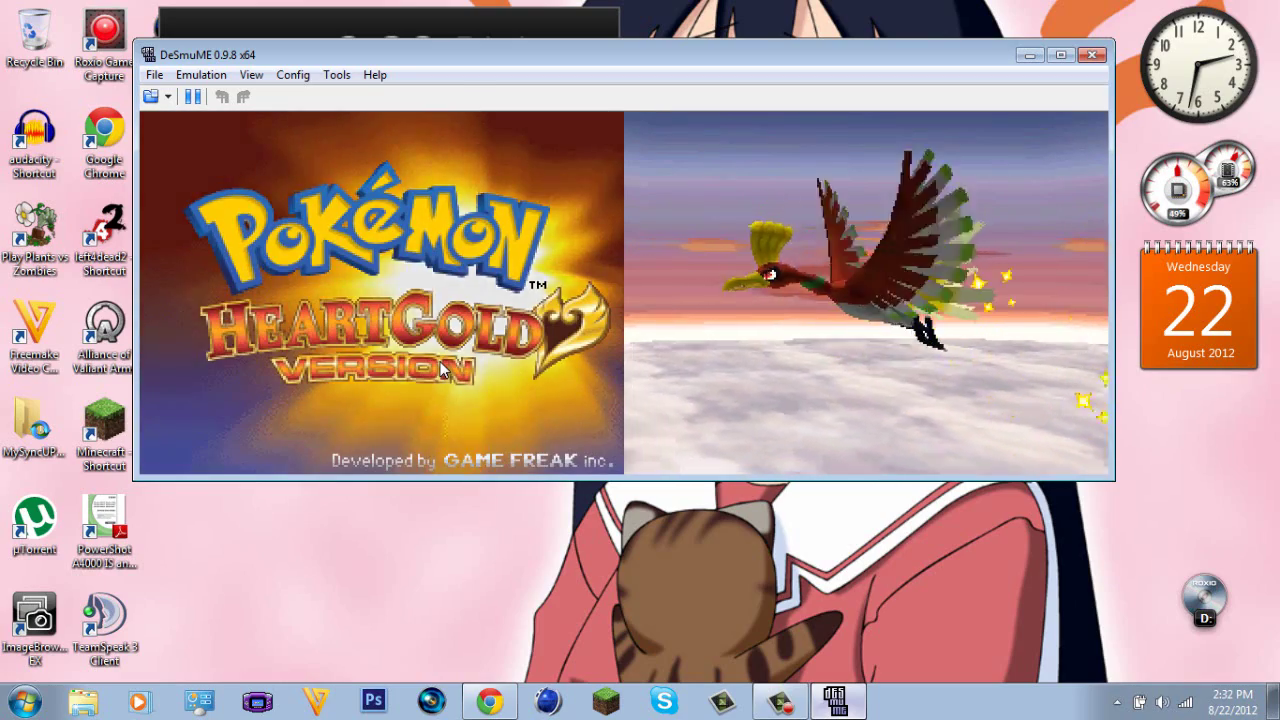
- Continue the existing game from the HeartGold title screen and walk the character around the room
key(Return)
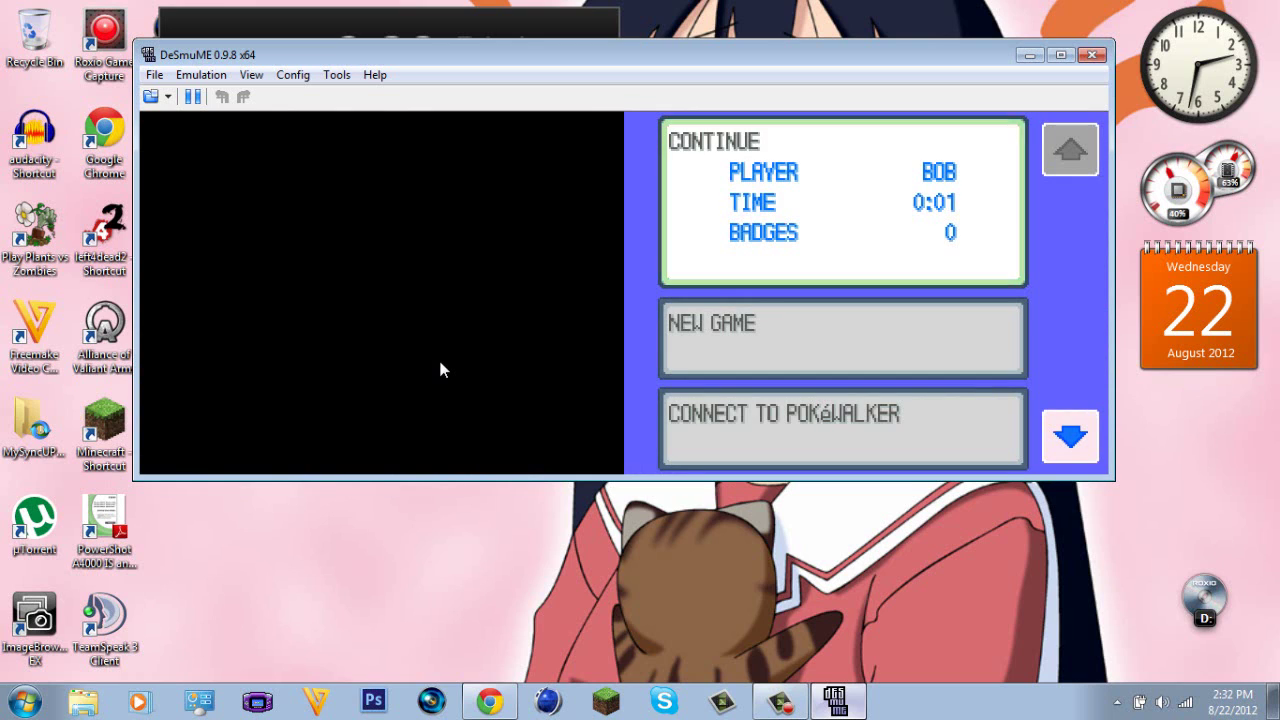
click(888, 243)
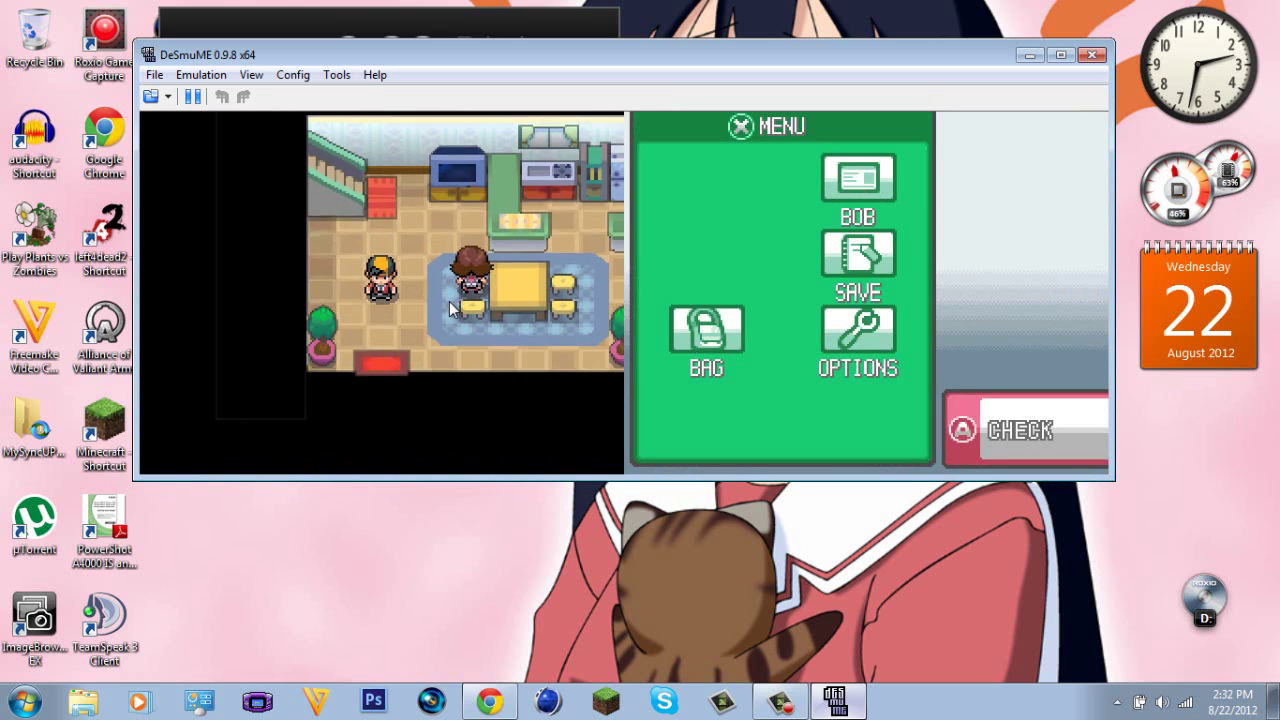
key(Right)
key(Left)
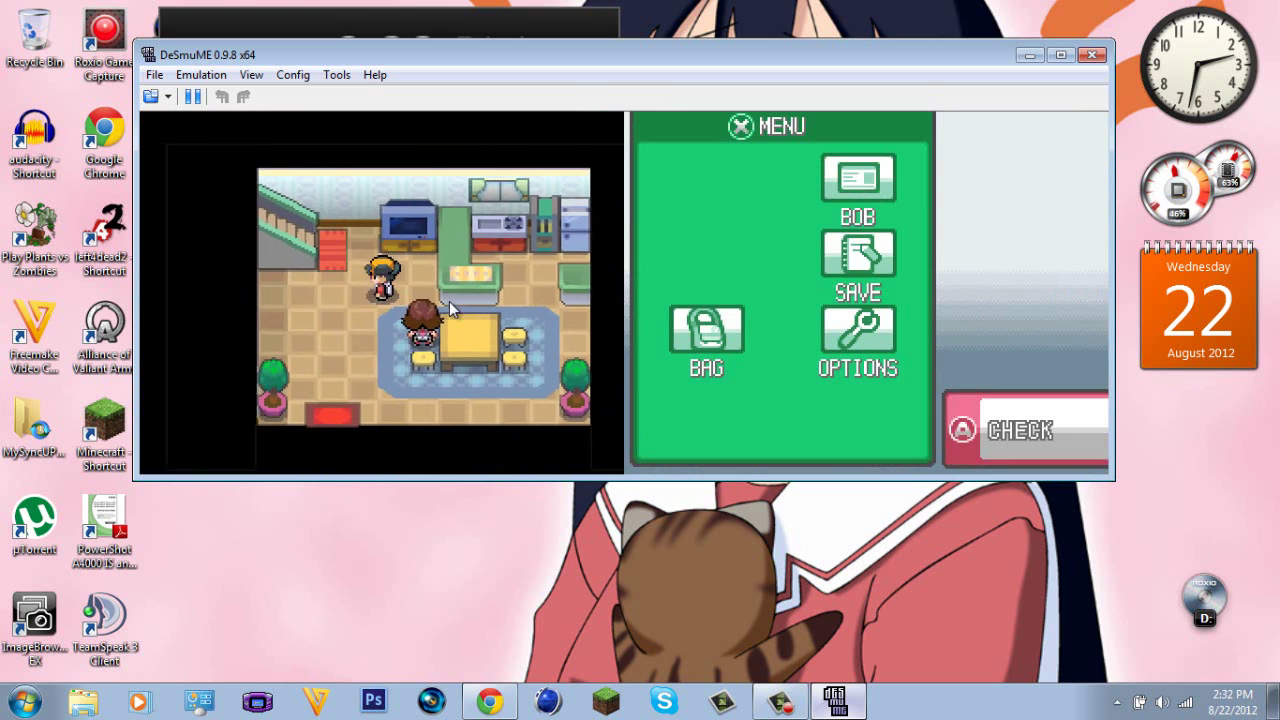
key(Right)
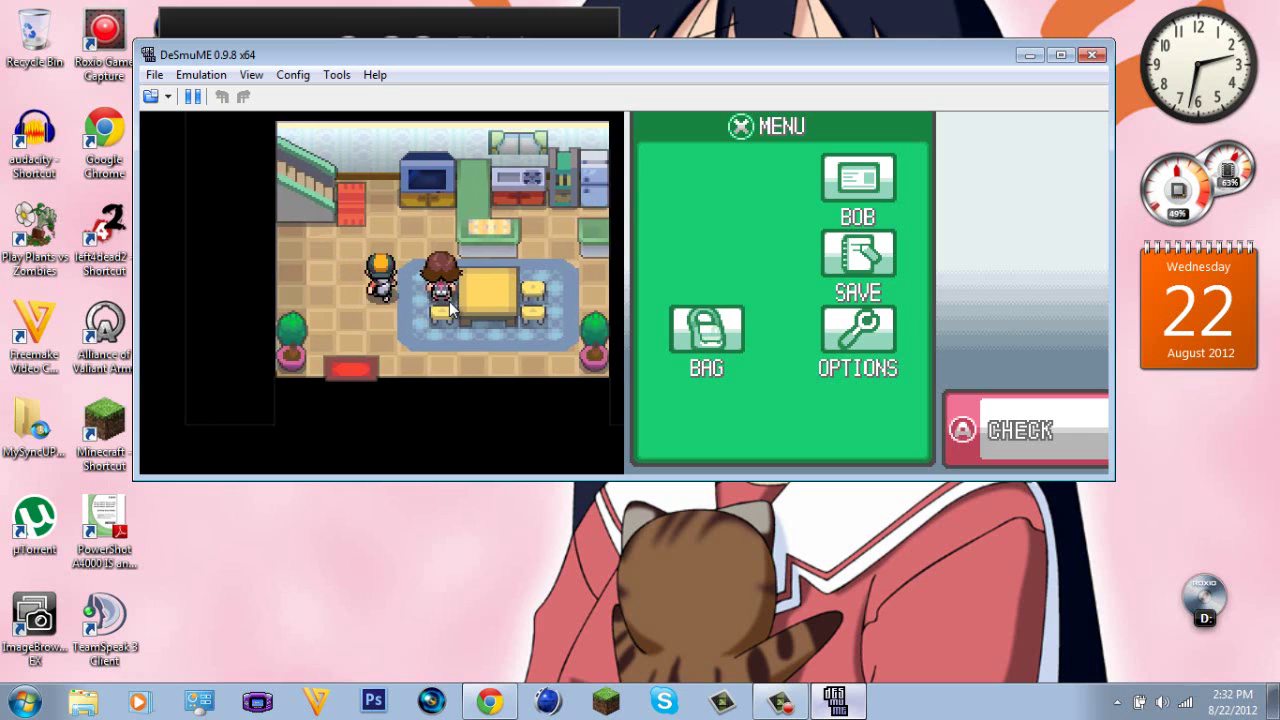
key(Up)
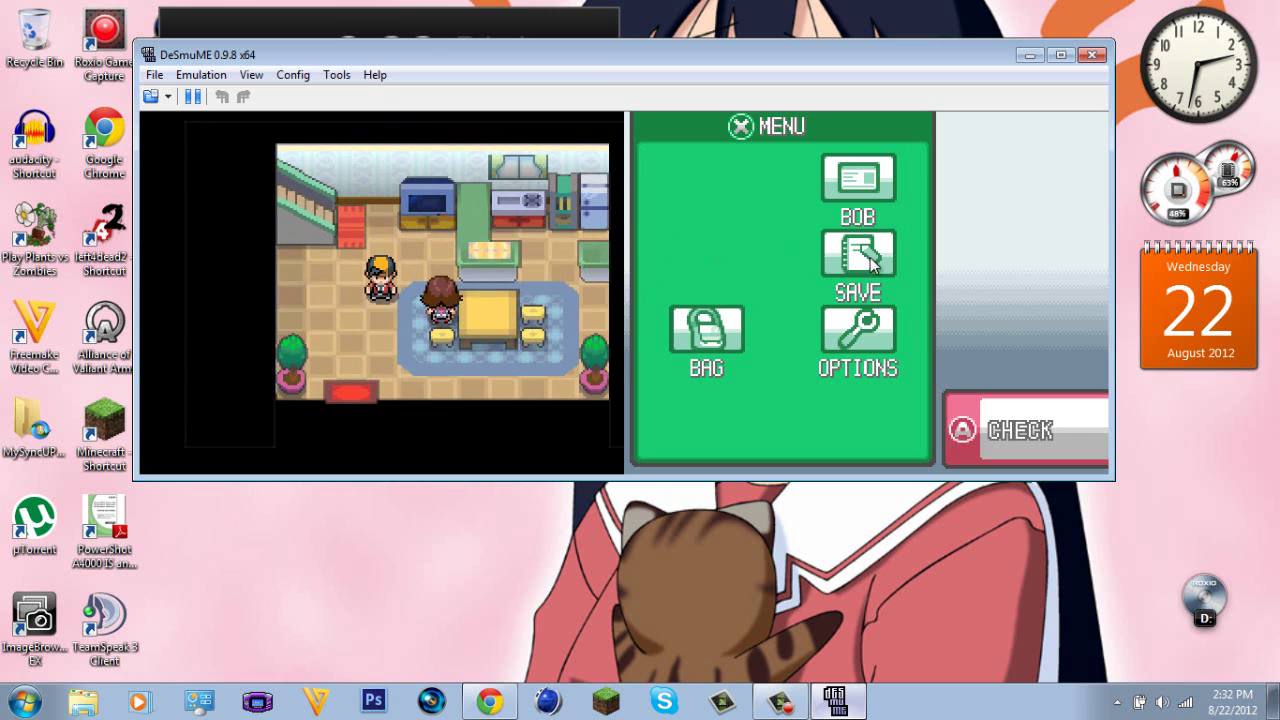
- Save the HeartGold game over the existing saved file and close the ROM
click(868, 258)
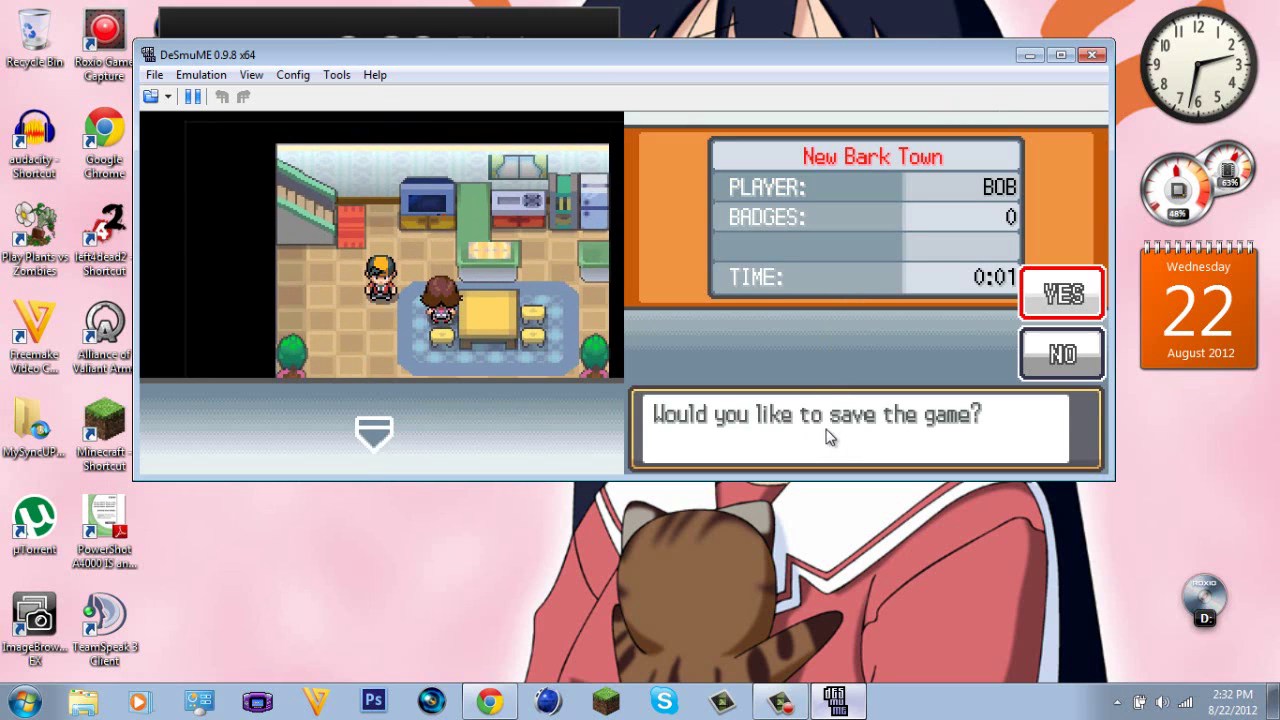
click(1066, 296)
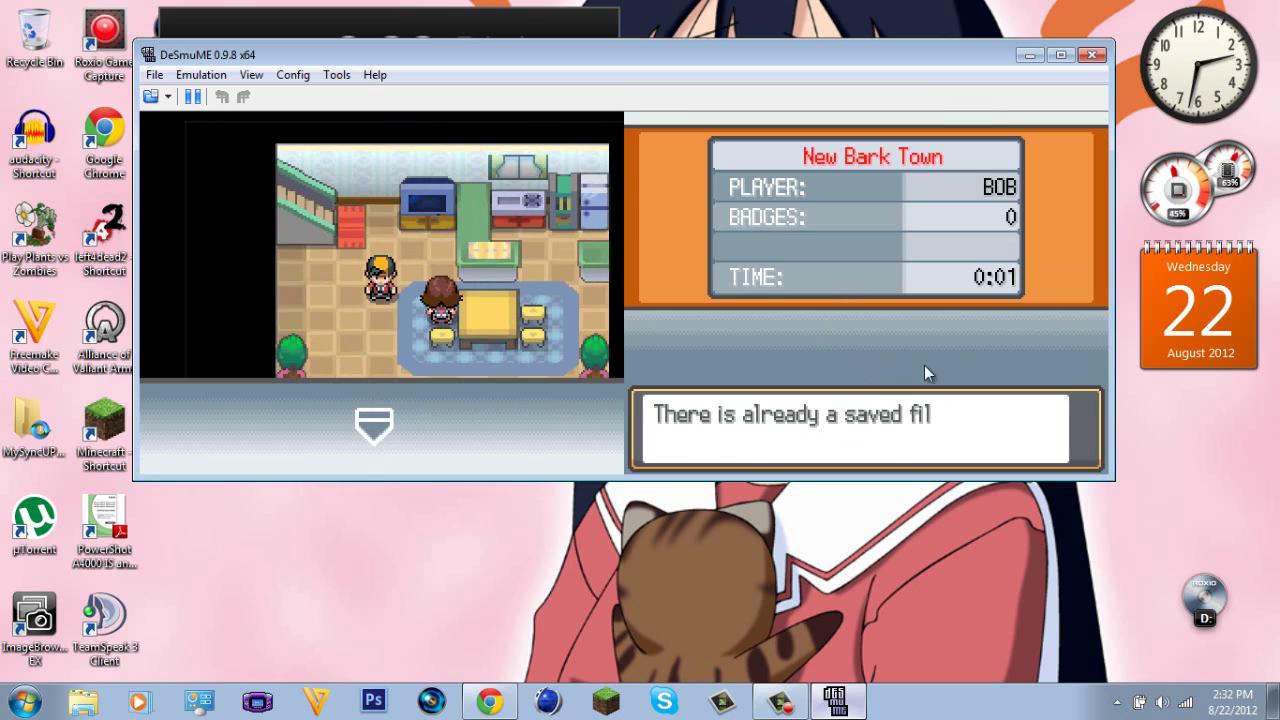
click(1060, 296)
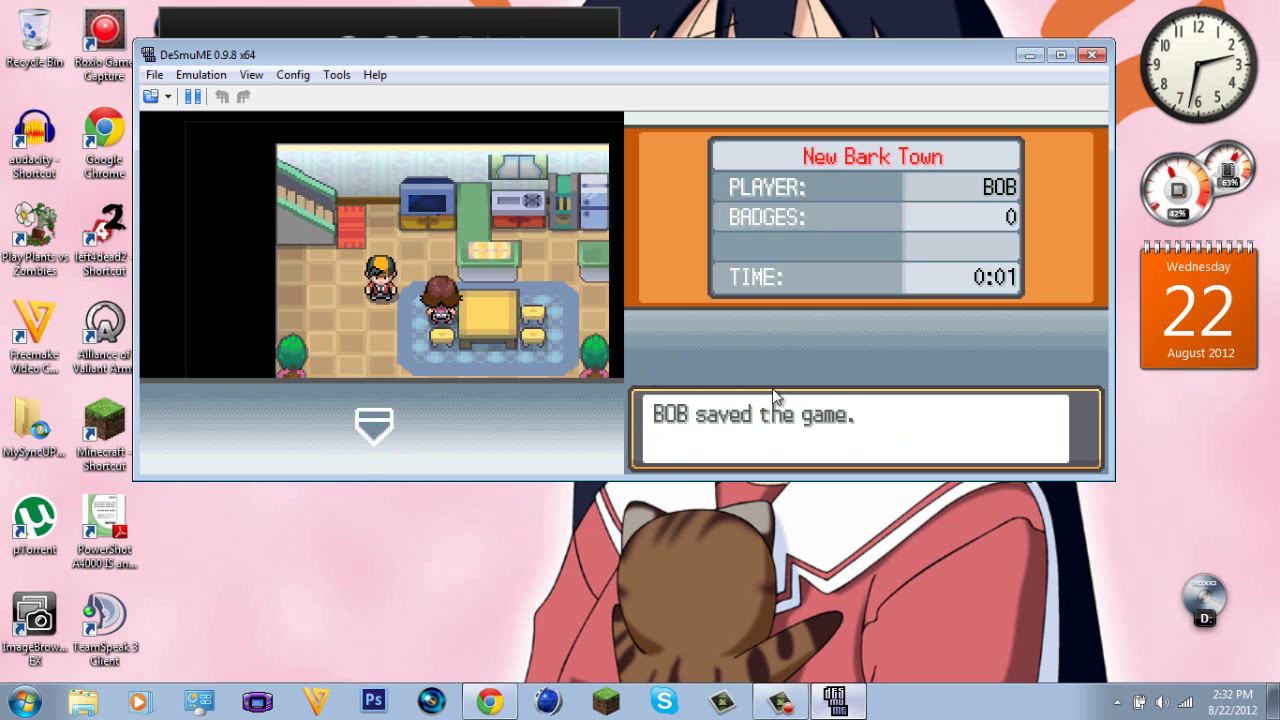
click(674, 446)
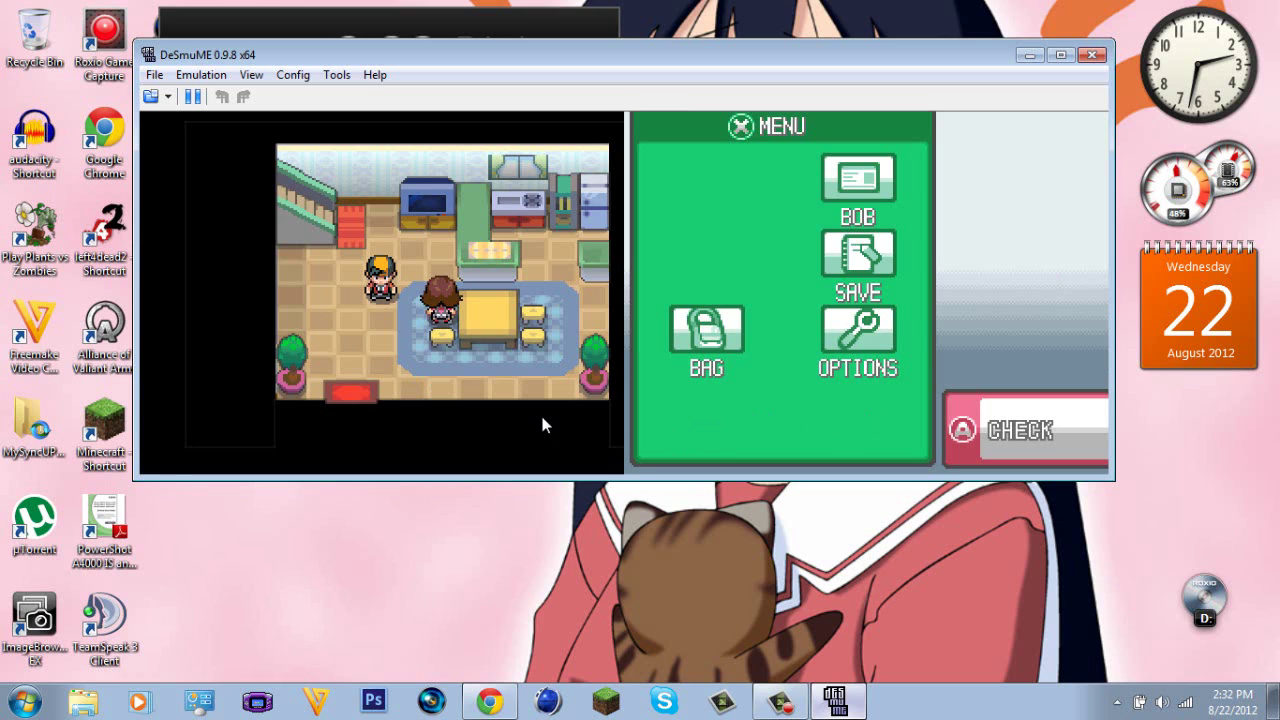
click(154, 75)
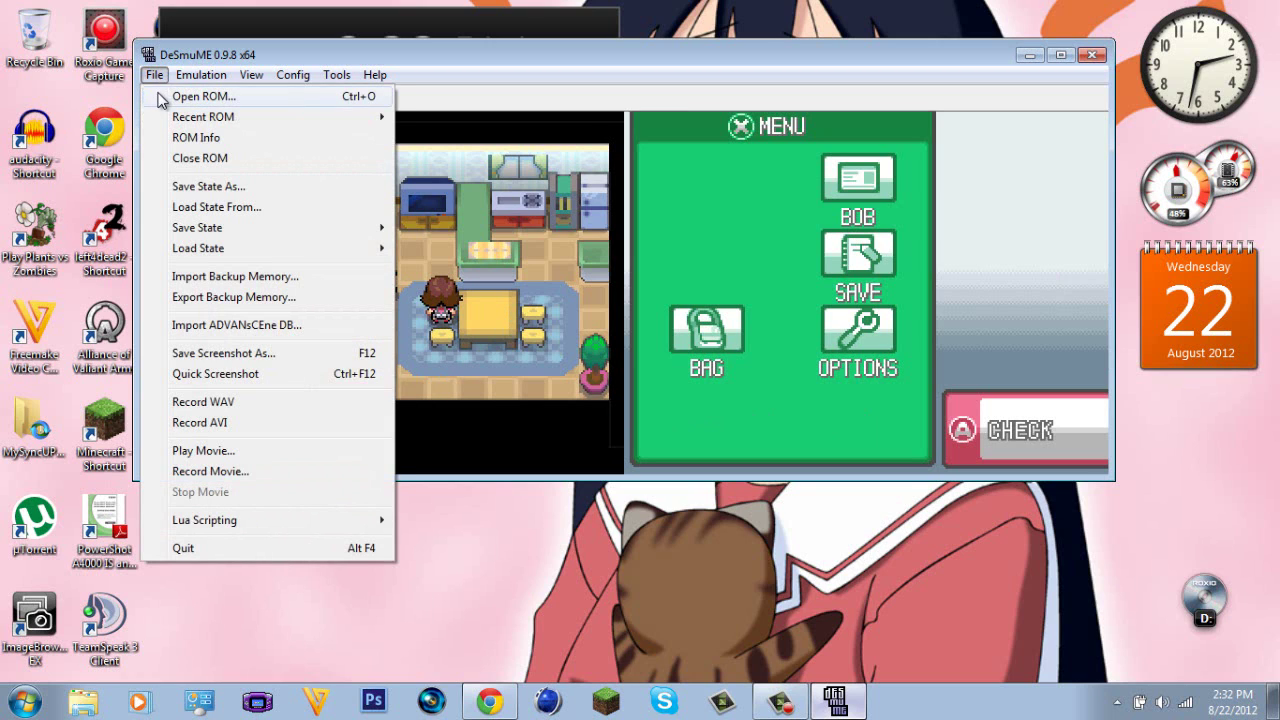
click(203, 162)
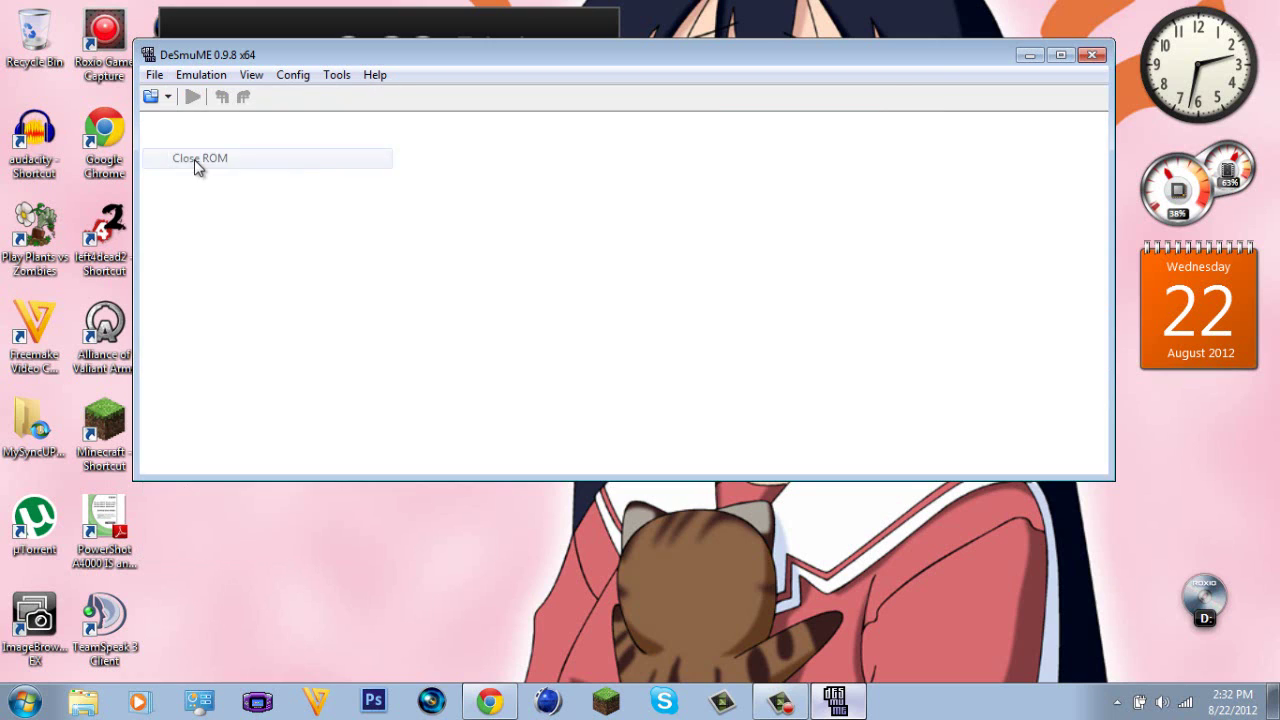
- Reload Pokemon - HeartGold.nds and continue its saved game from the title screen
click(155, 75)
click(180, 94)
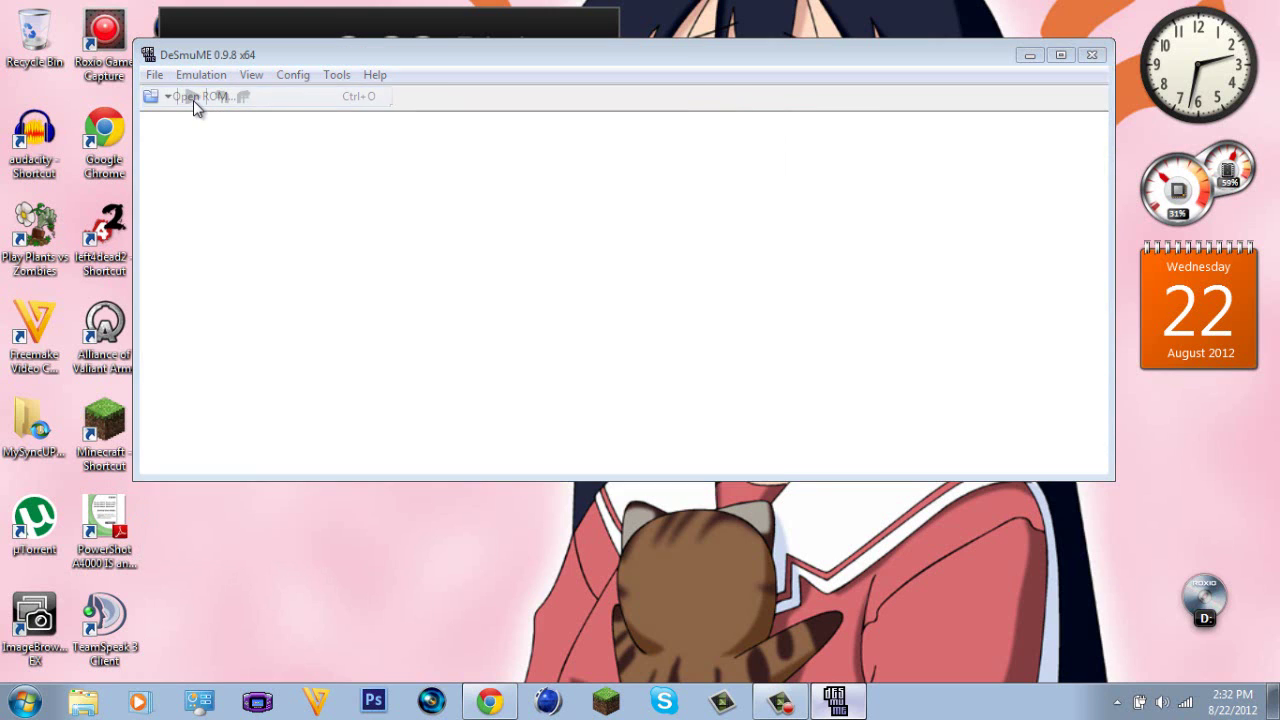
double_click(458, 254)
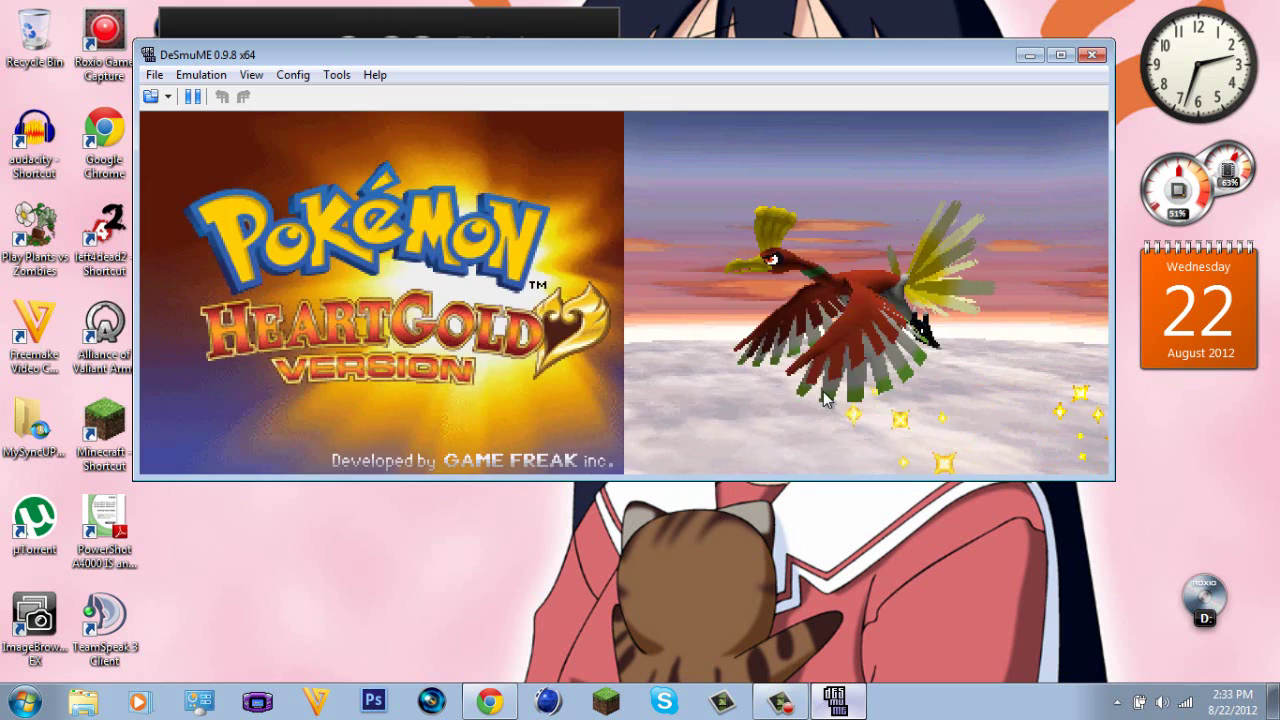
click(823, 398)
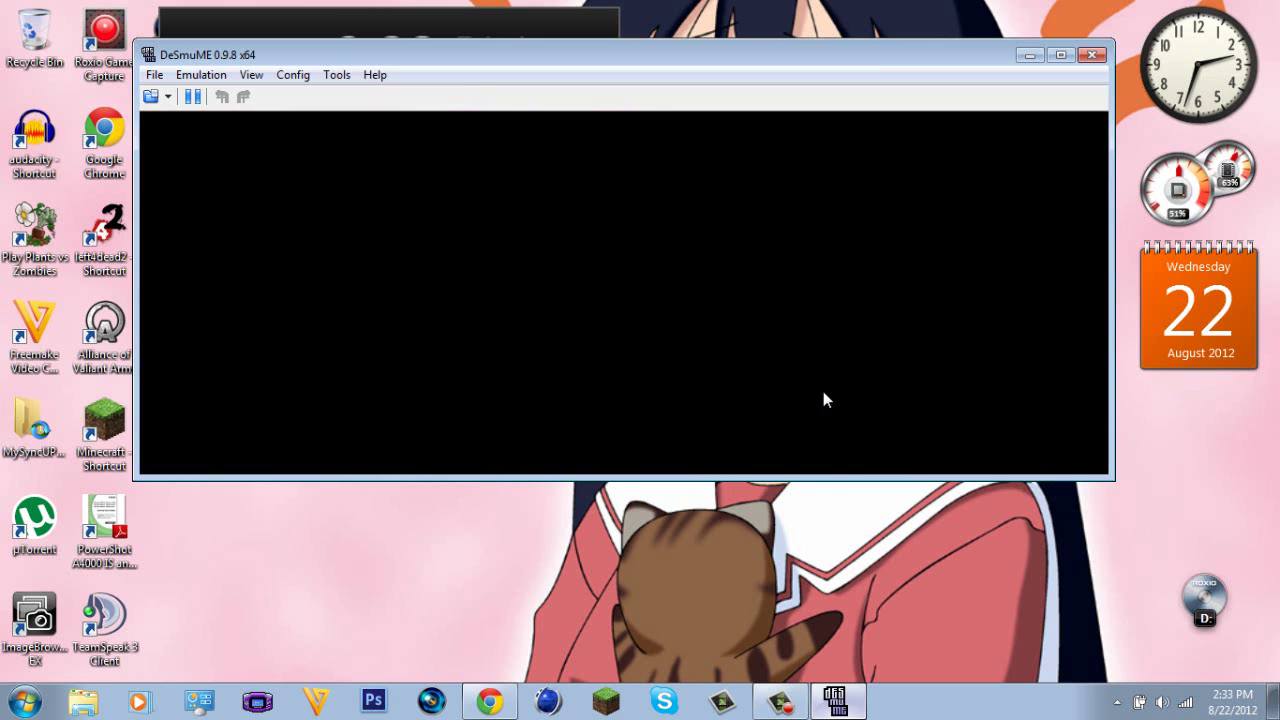
click(823, 398)
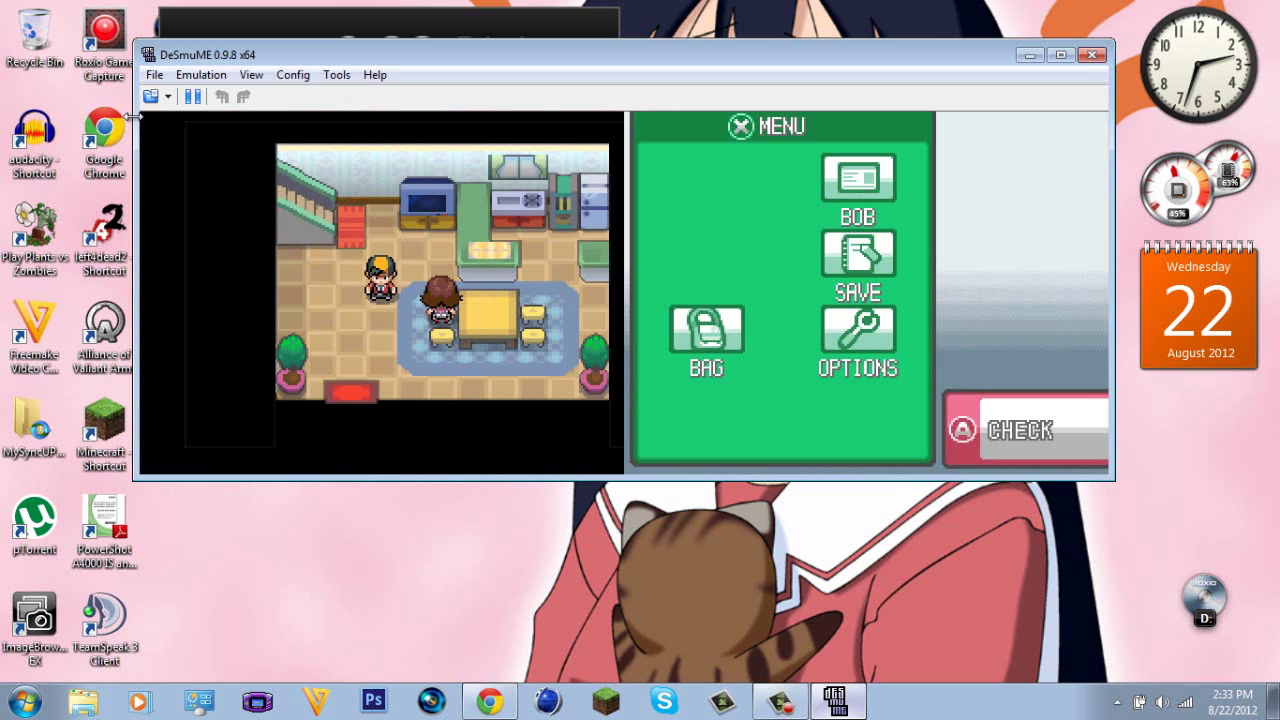
- Close the HeartGold ROM and load Pokemon - SoulSilver.nds from the DS folder in Saved Games
click(154, 75)
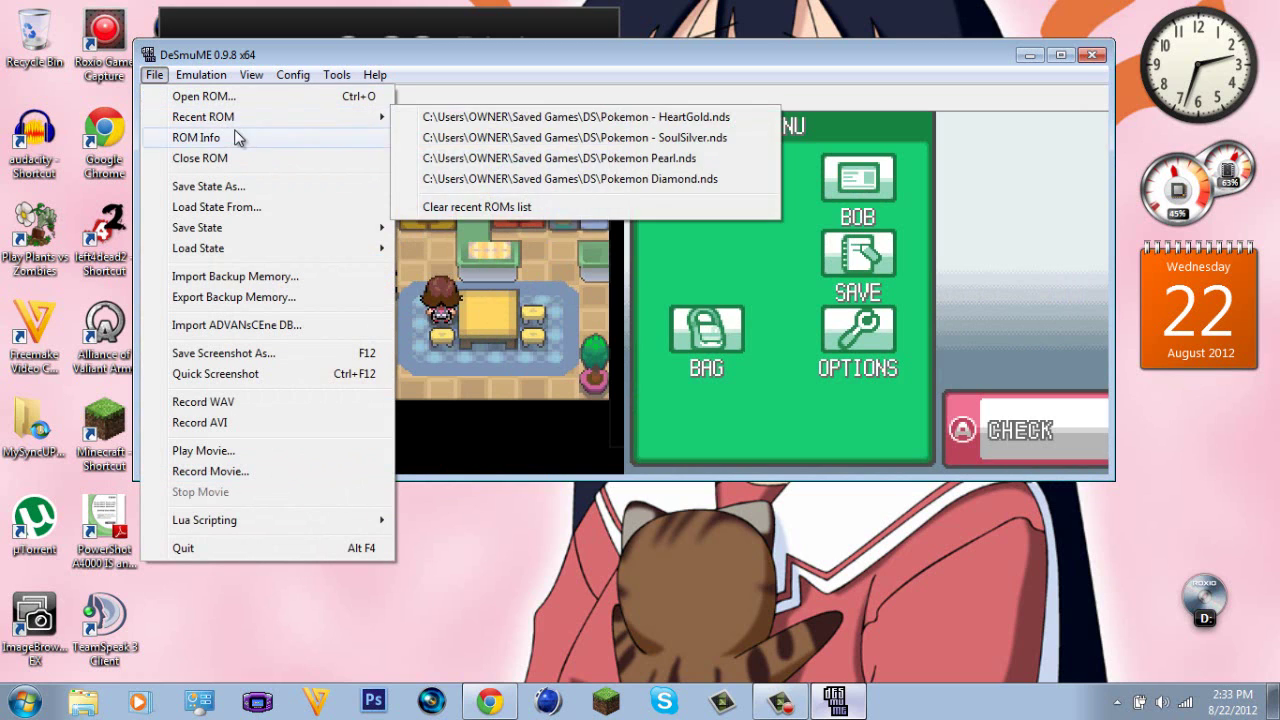
click(238, 158)
click(155, 75)
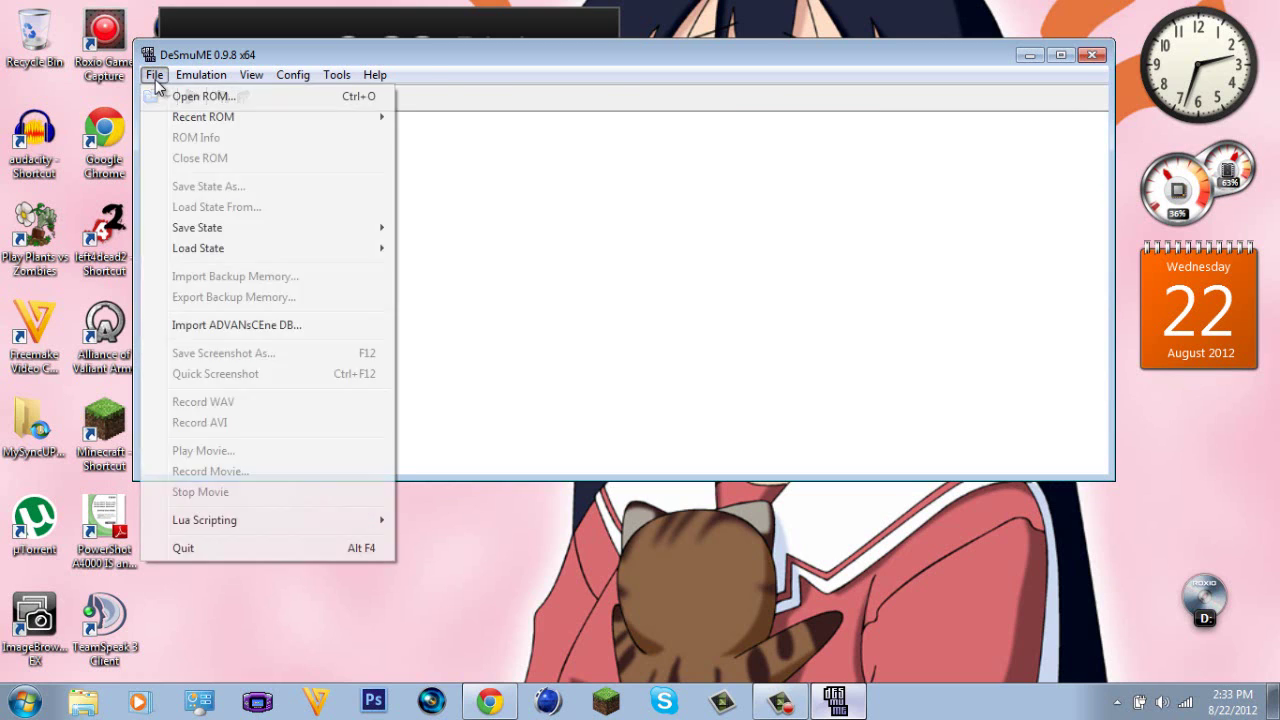
click(200, 96)
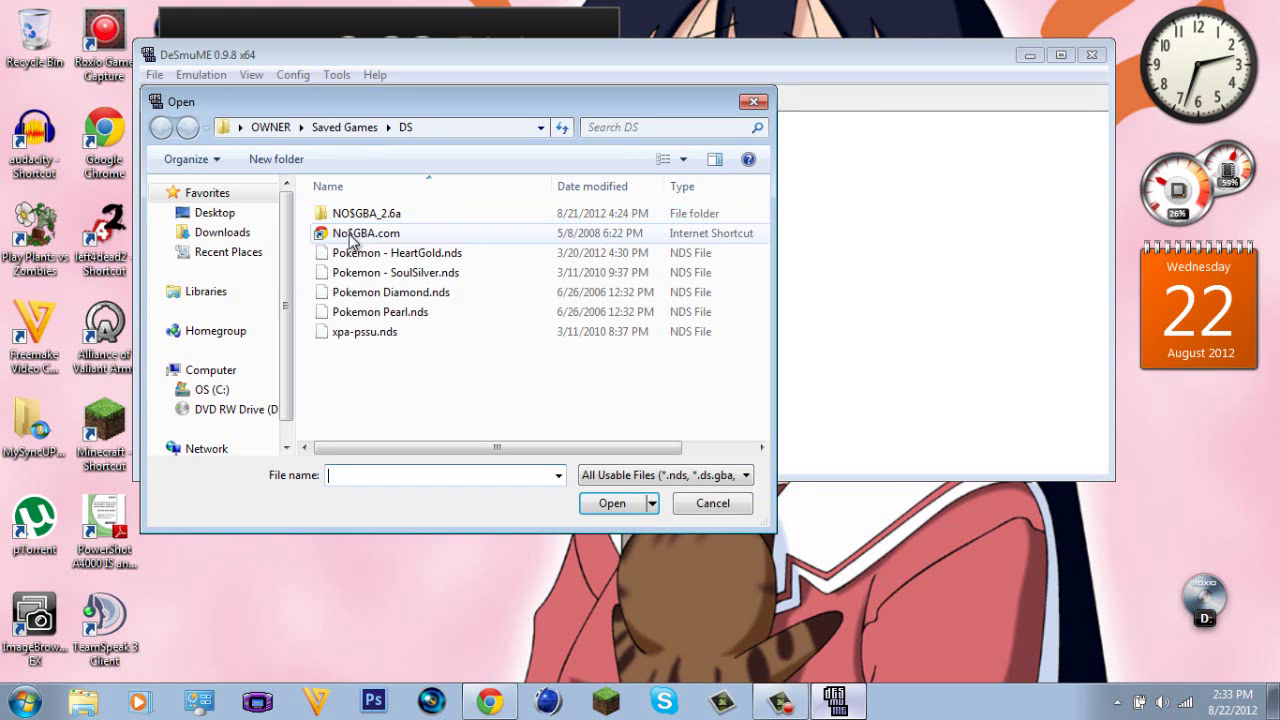
double_click(414, 277)
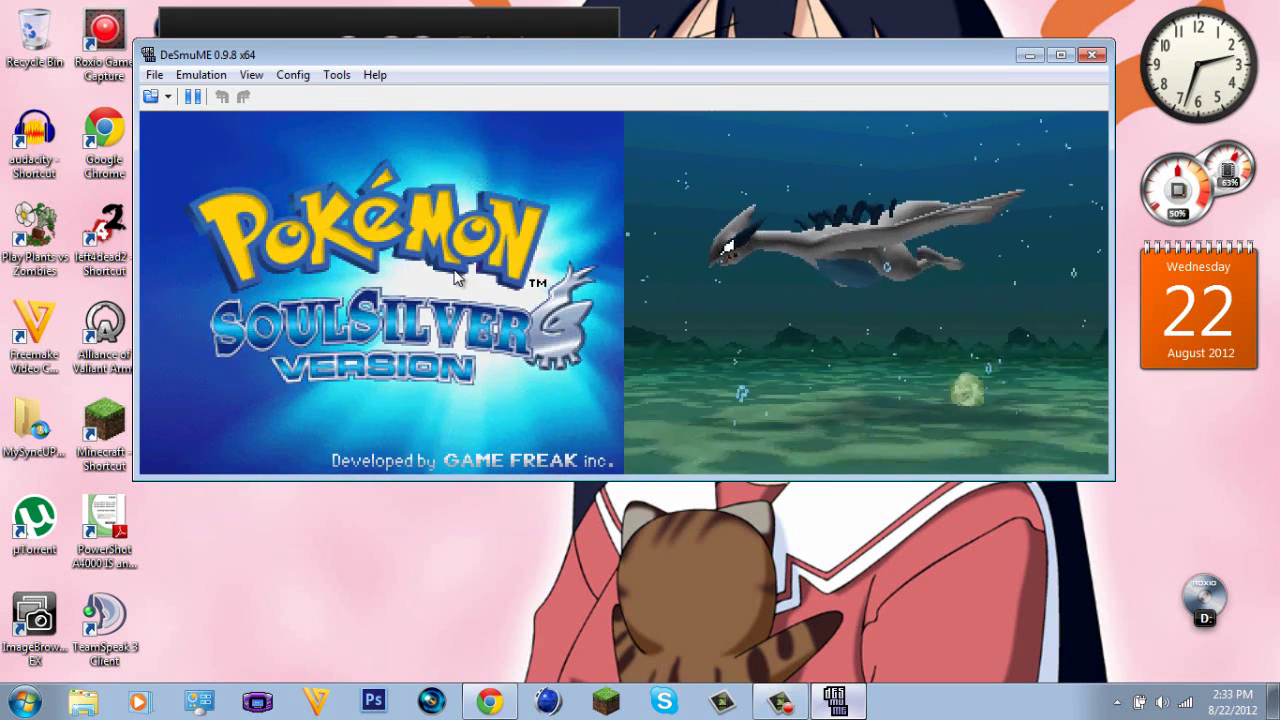
- Continue the existing SoulSilver game from the title screen and walk the character around Route 29
key(Return)
click(699, 195)
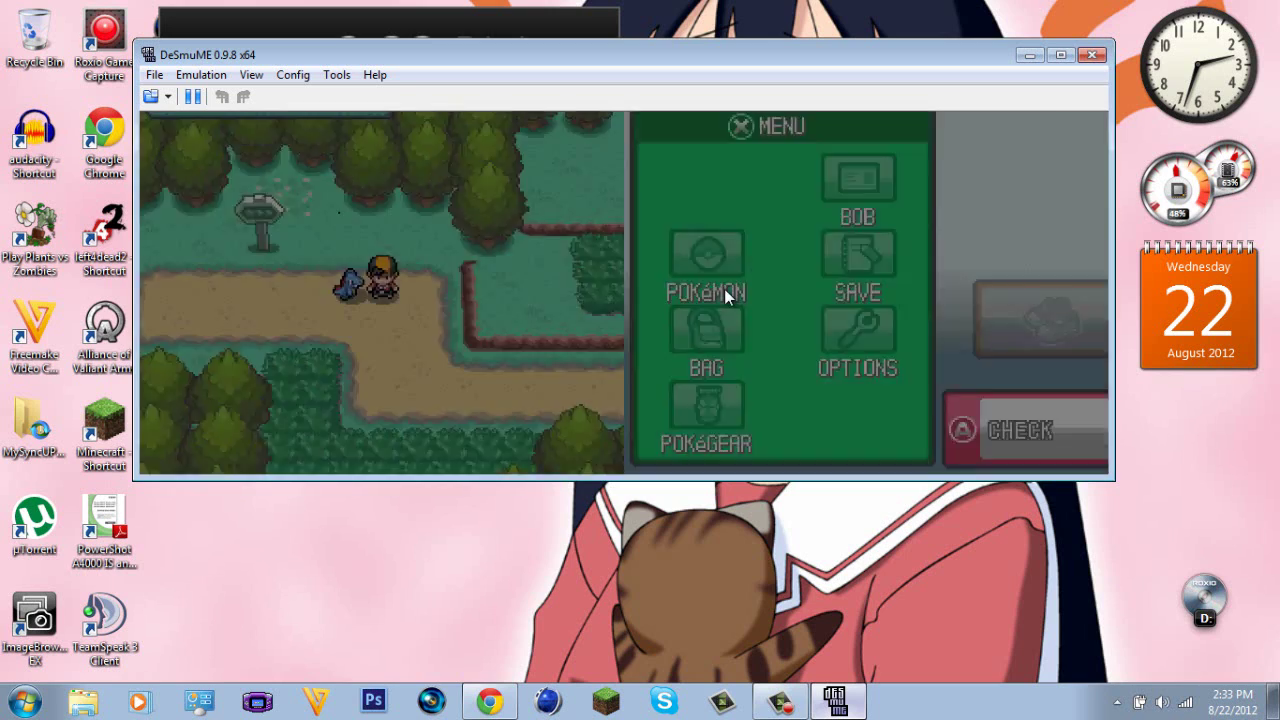
key(Left)
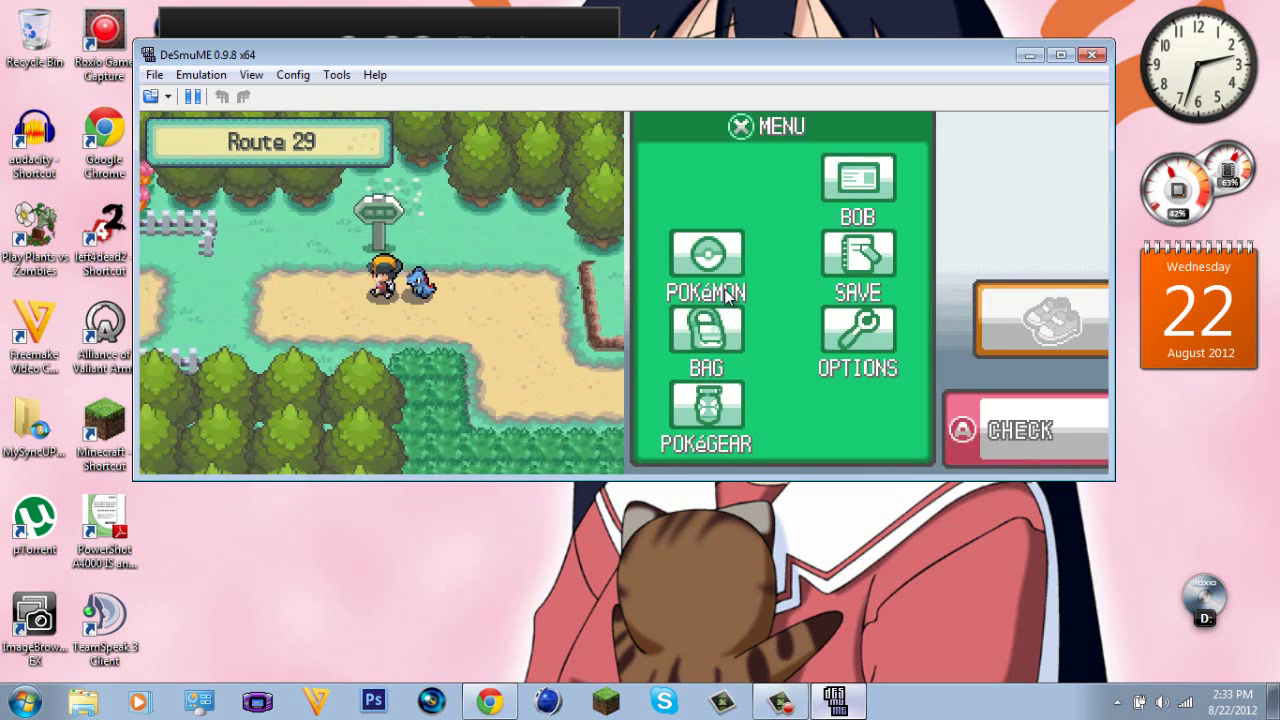
key(Up)
key(Left)
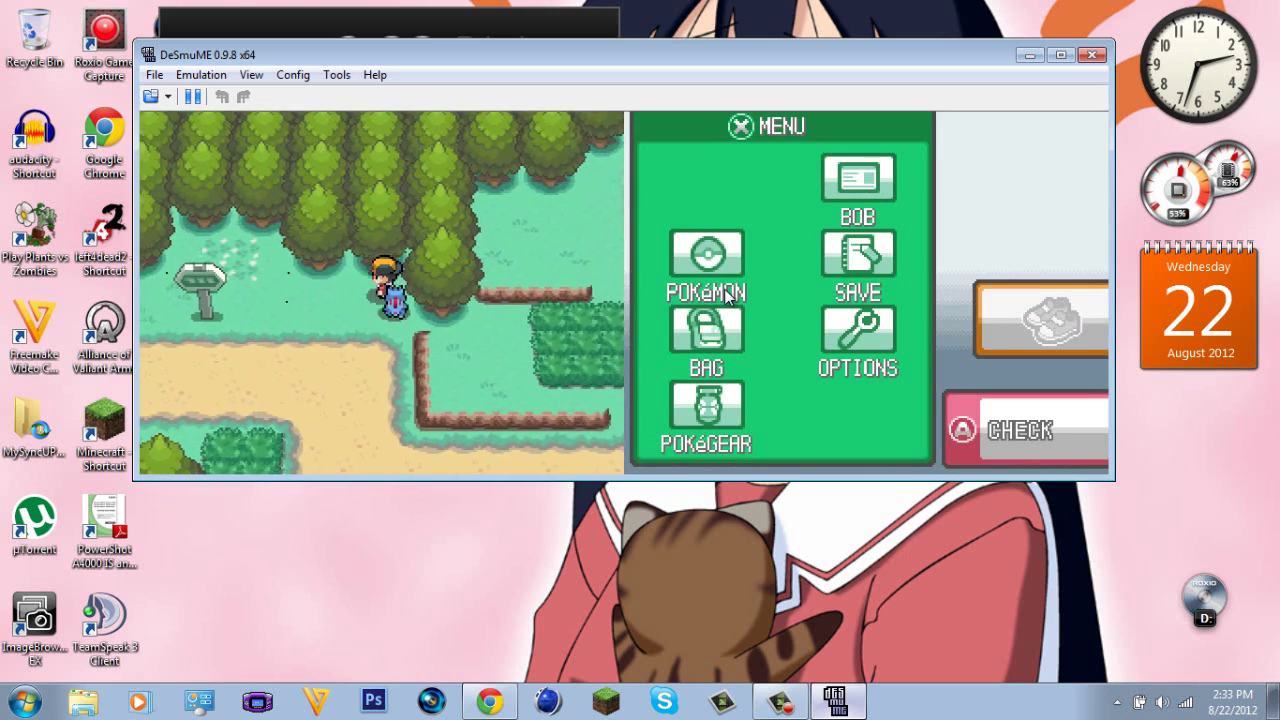
key(Right)
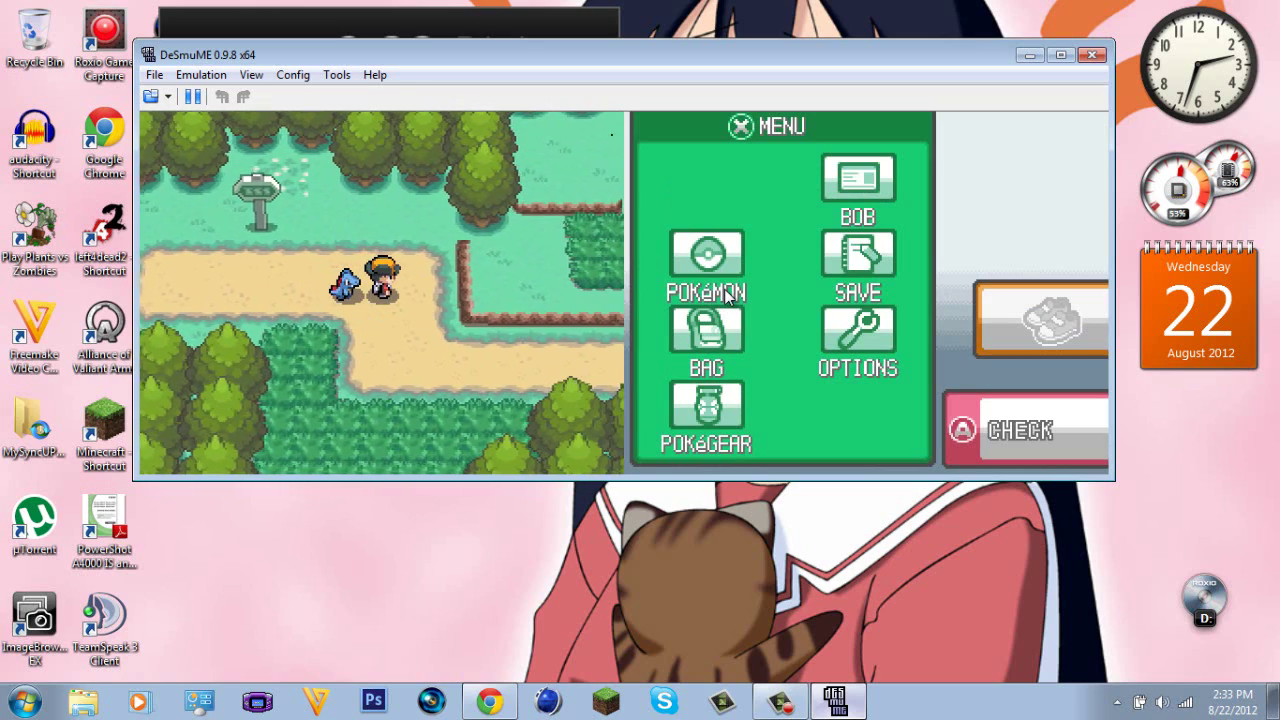
key(Down)
key(Up)
key(Down)
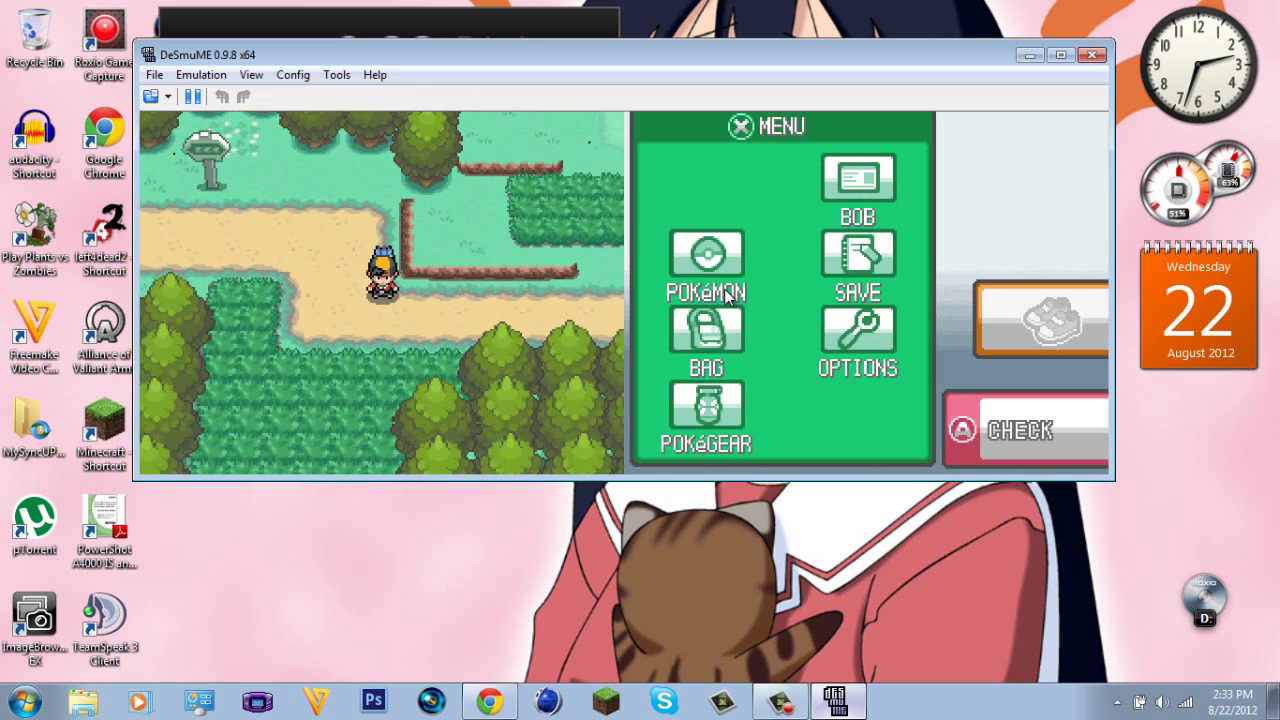
key(Left)
key(Down)
key(Up)
key(Left)
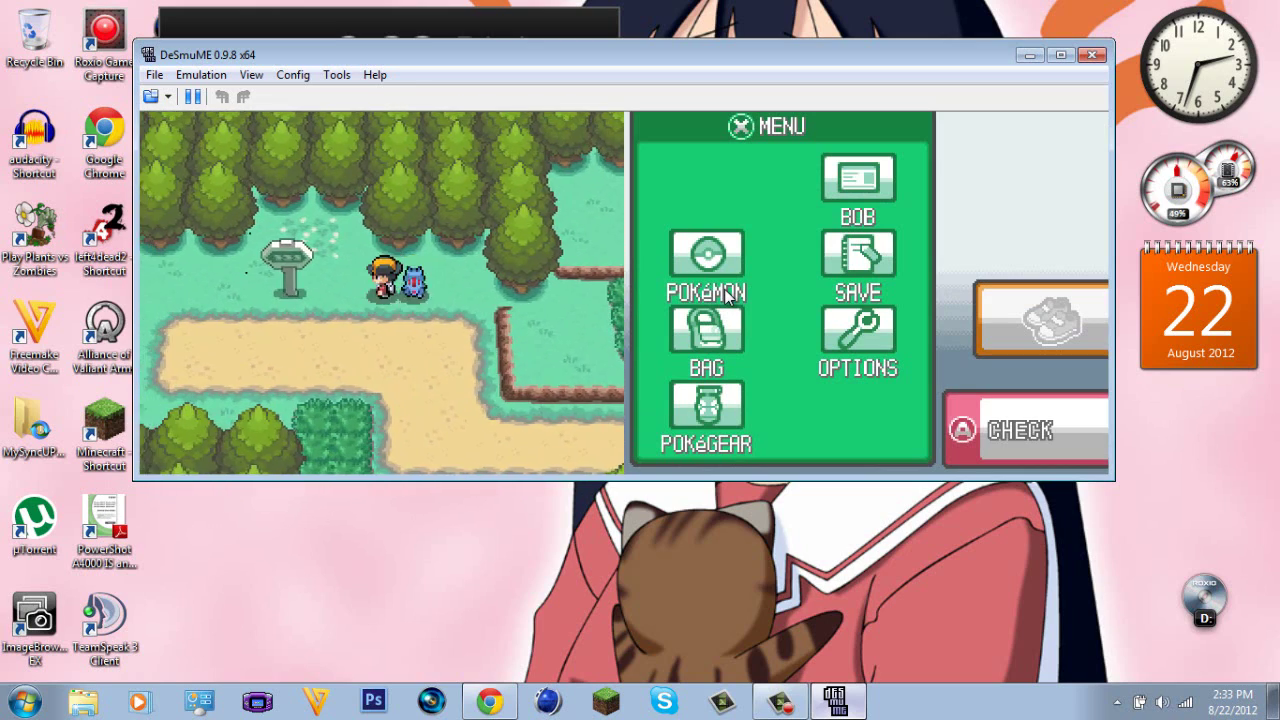
- Close the SoulSilver ROM and load Pokemon Diamond.nds from the DS folder
click(155, 76)
click(215, 157)
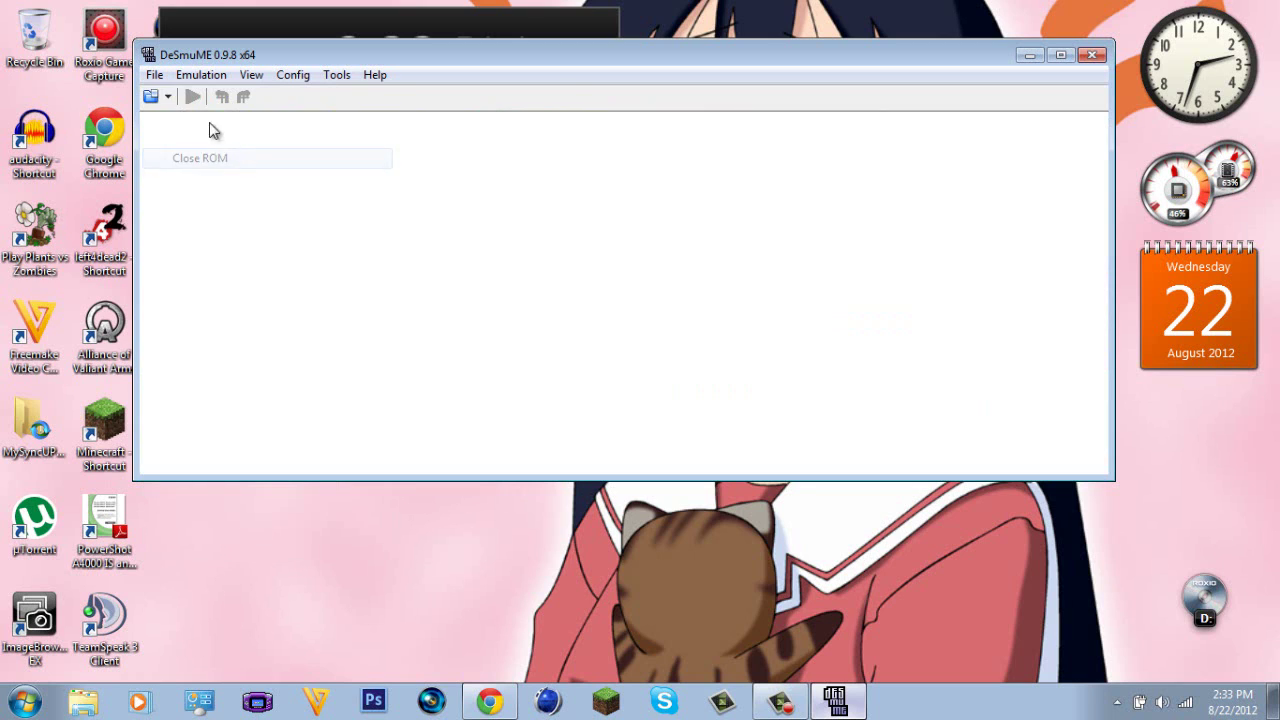
click(152, 75)
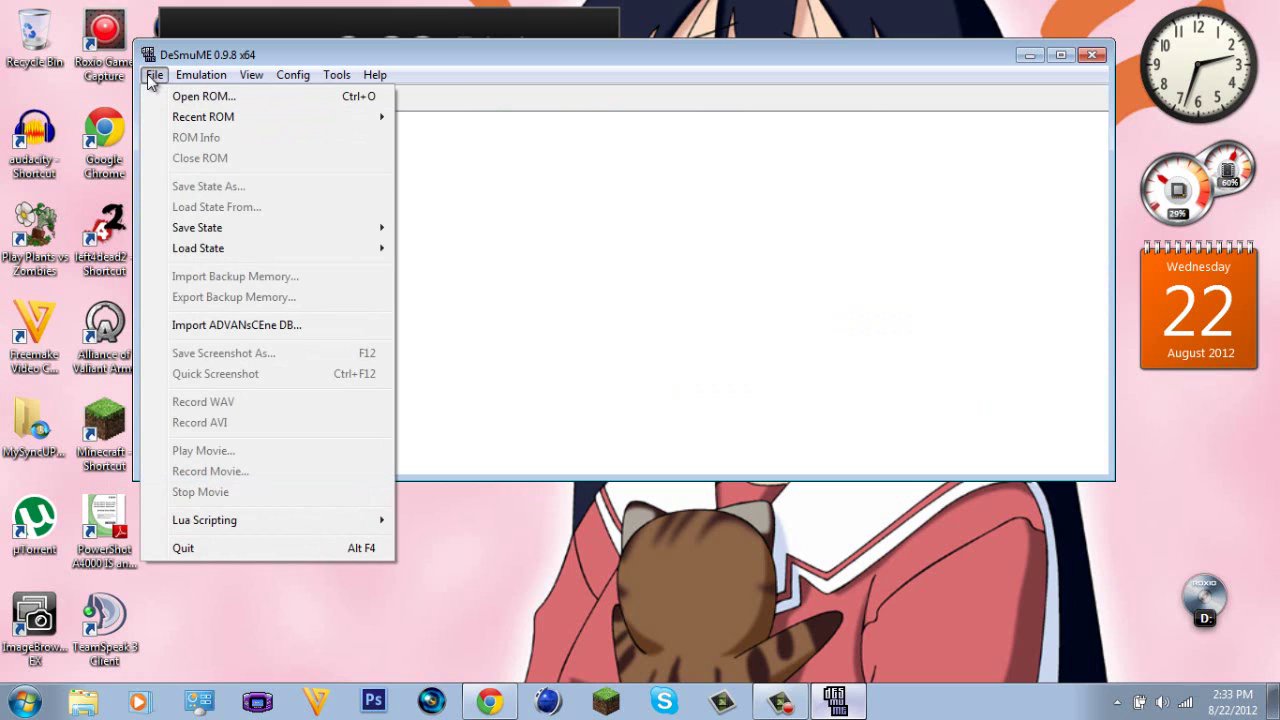
click(230, 97)
double_click(400, 305)
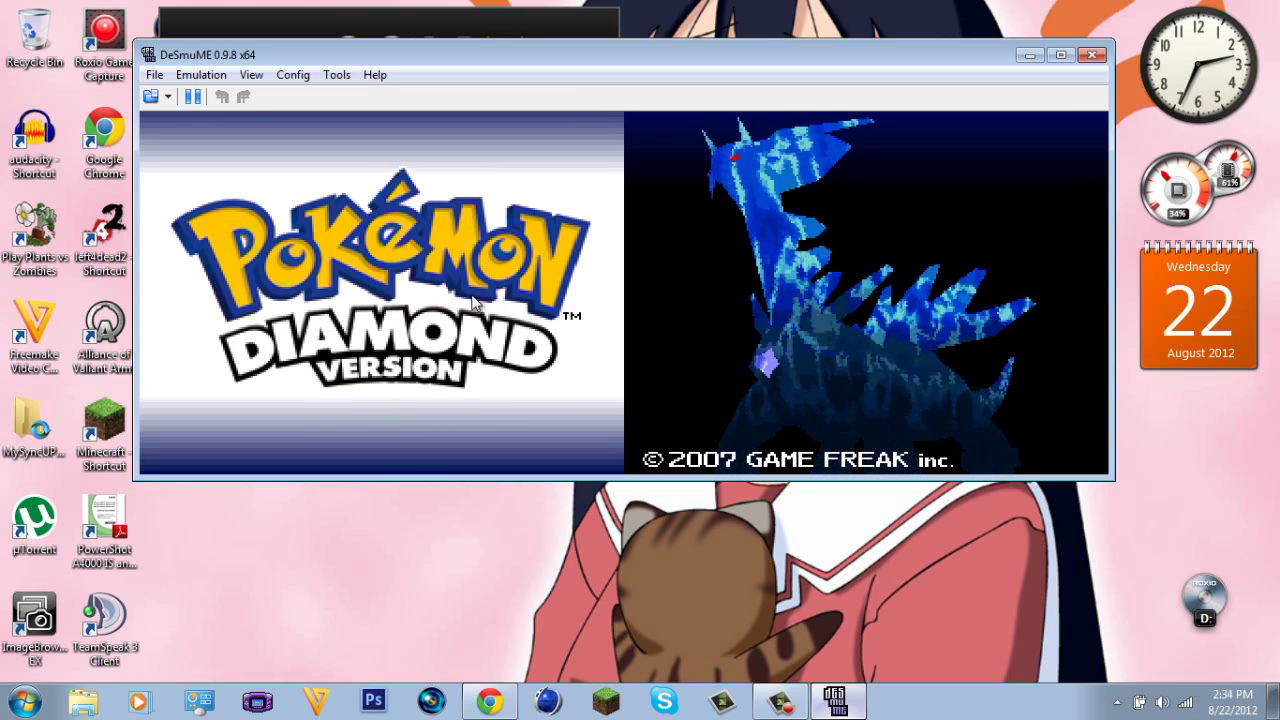
- Continue the existing Diamond game from the title screen and walk the character around Route 201
key(Return)
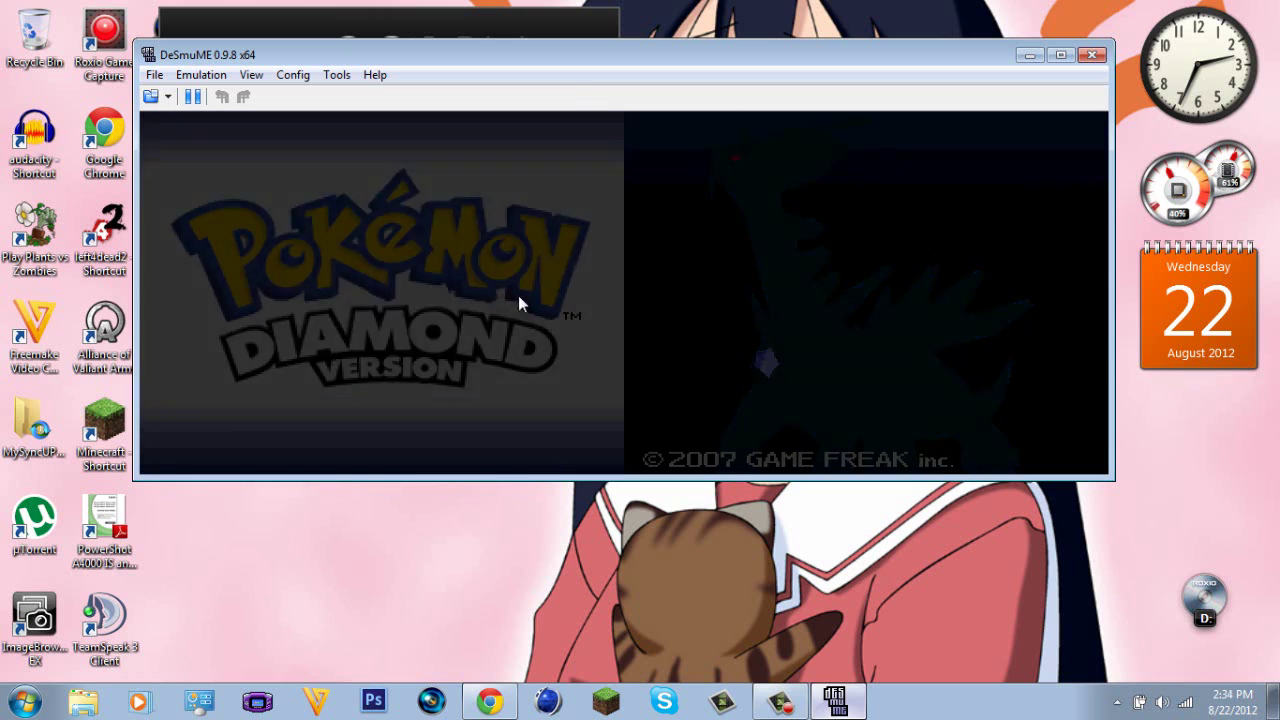
key(x)
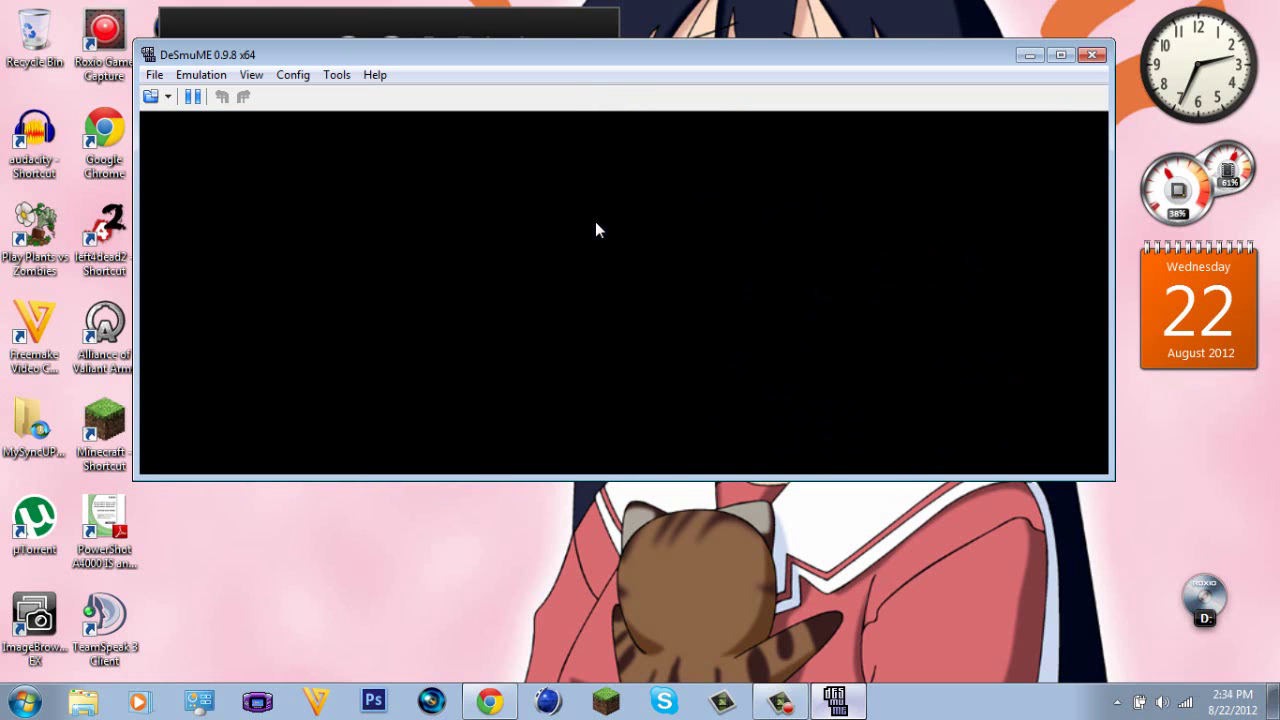
key(Right)
key(Down)
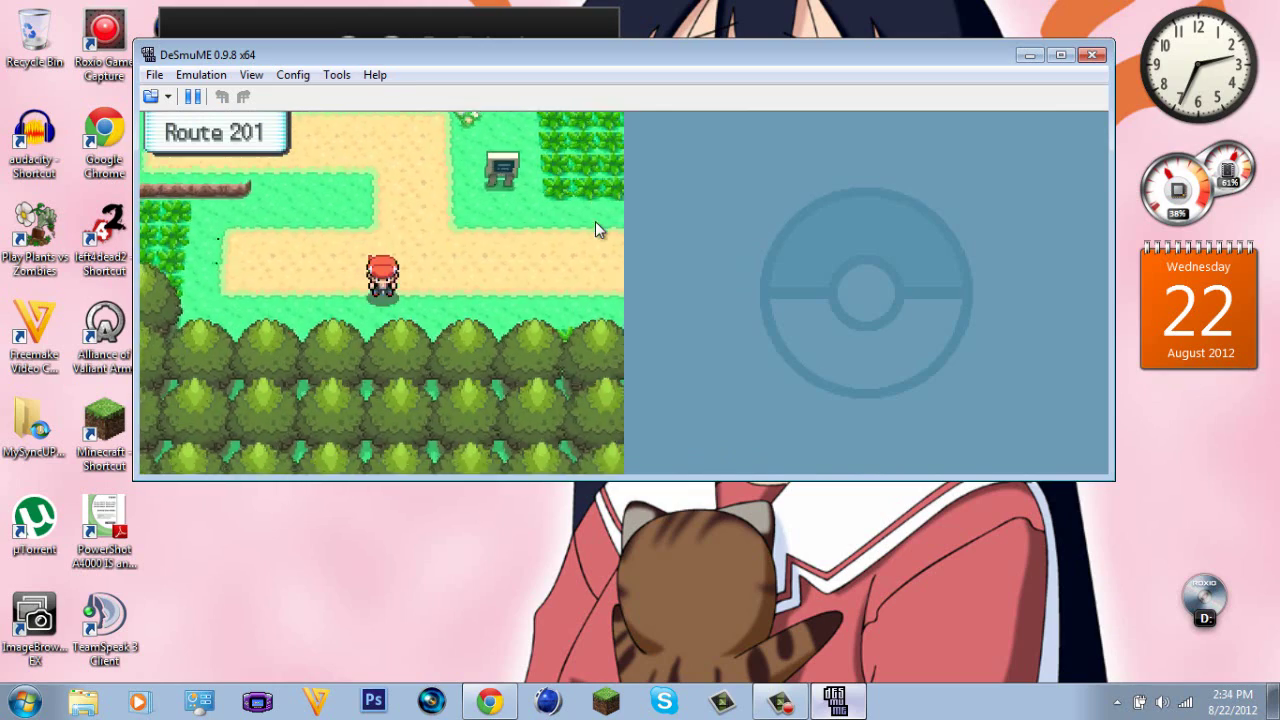
key(Left)
key(Right)
key(Up)
key(Left)
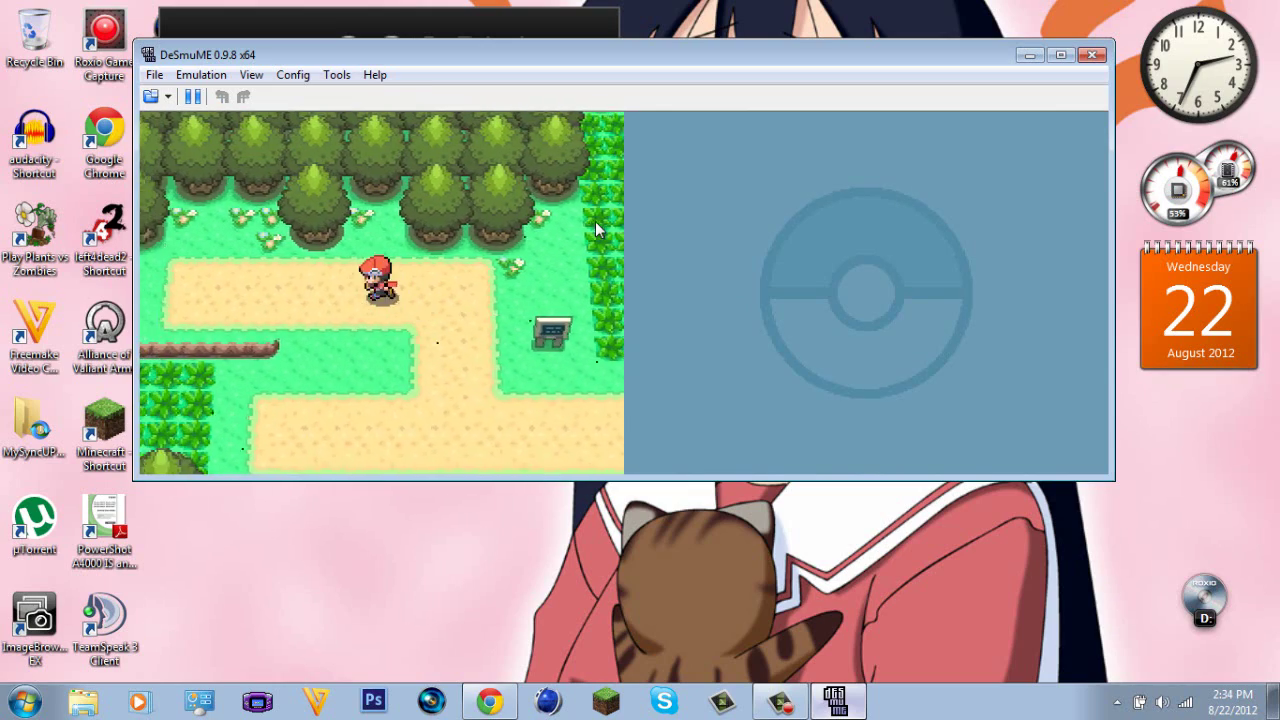
key(Down)
key(Right)
key(Down)
key(Left)
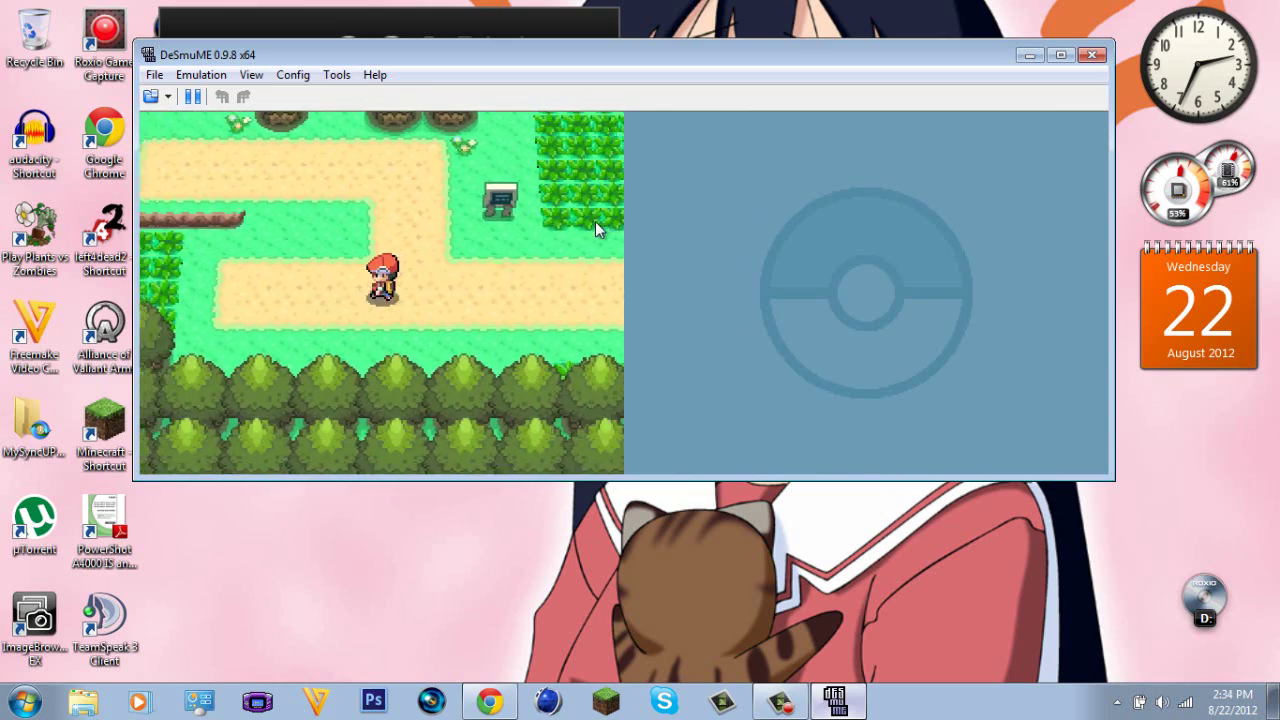
- Pause and close the Diamond ROM, and load Pokemon Pearl.nds from the DS folder
click(192, 96)
click(154, 75)
click(196, 160)
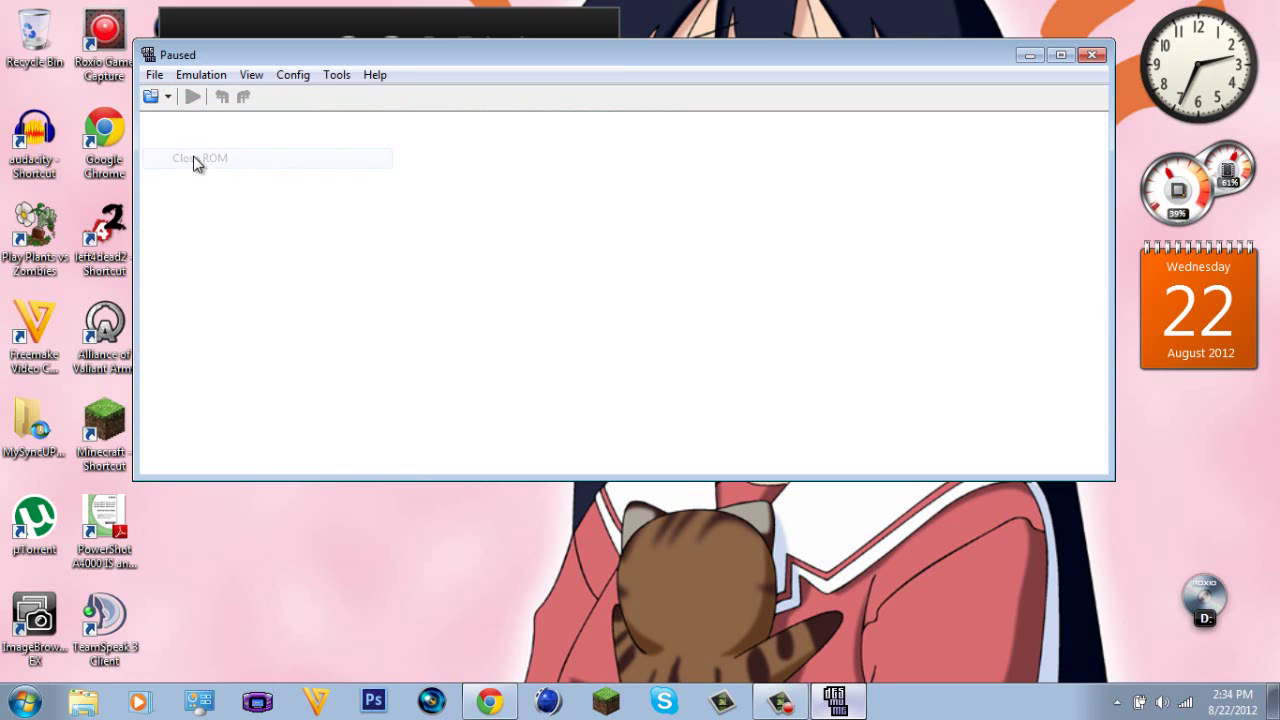
click(150, 96)
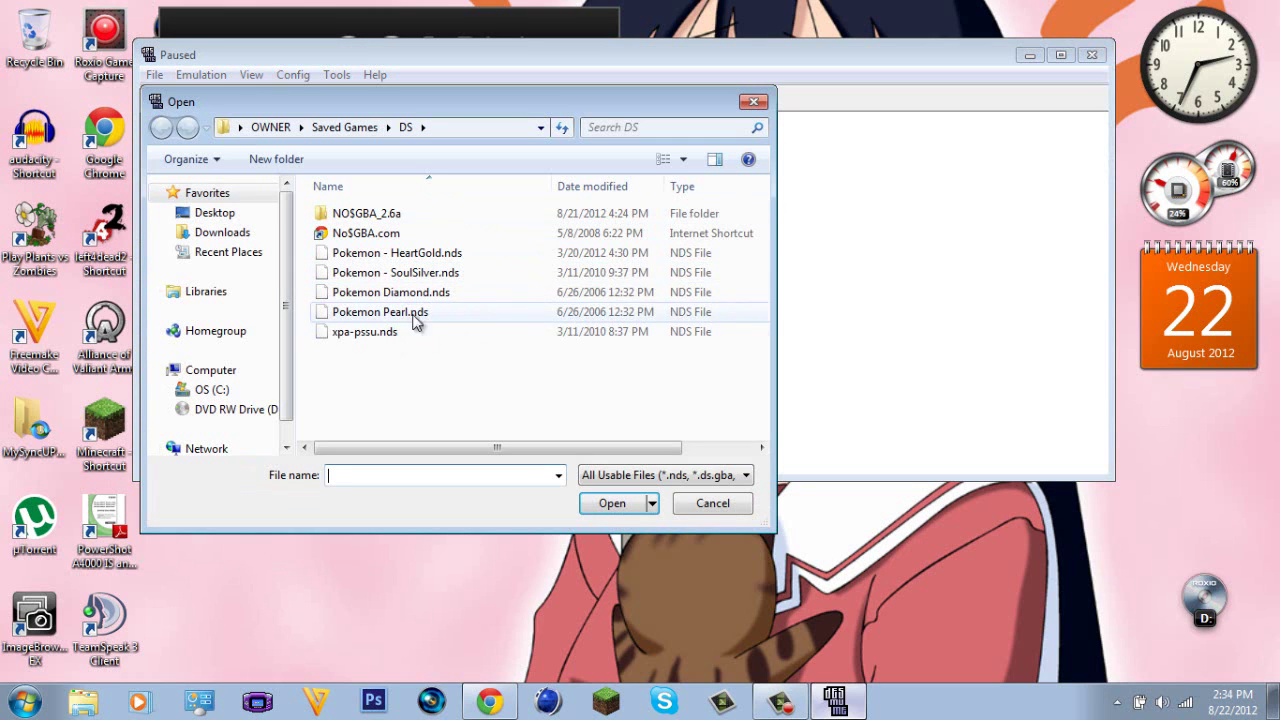
double_click(378, 312)
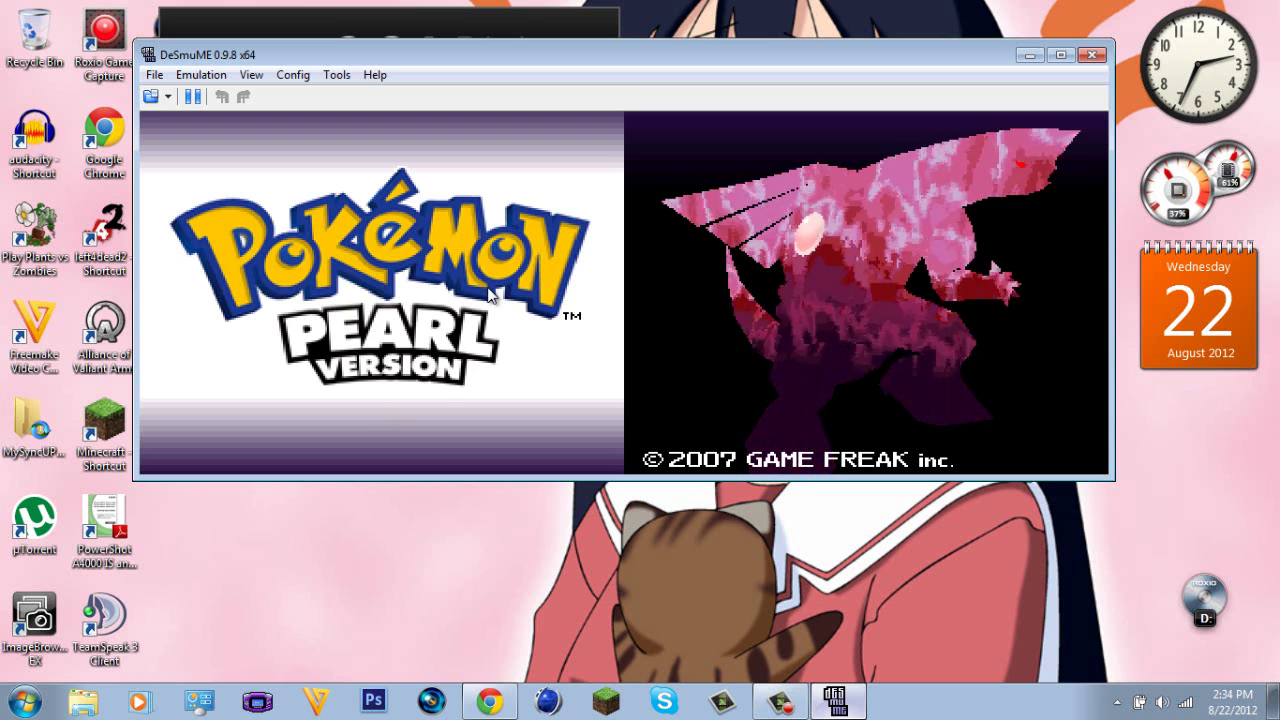
- Continue the existing Pearl game from the title screen and walk the character around the bedroom
key(Return)
key(x)
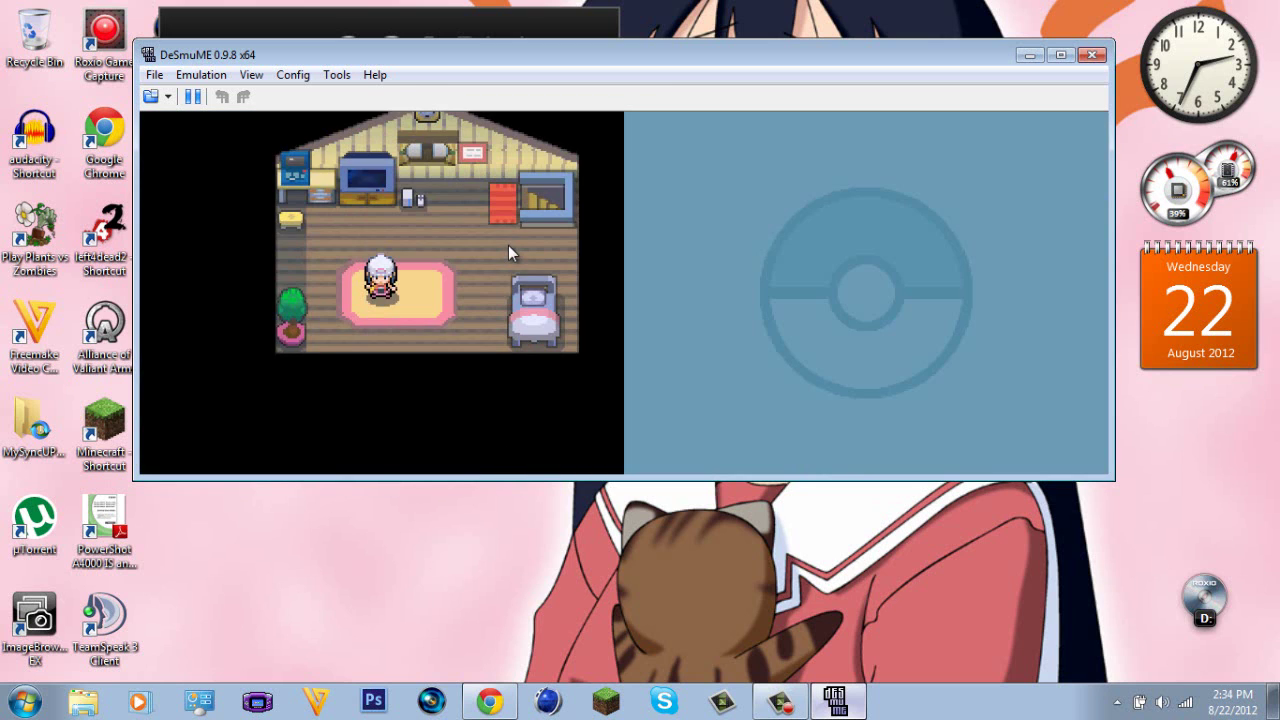
key(Right)
key(Up)
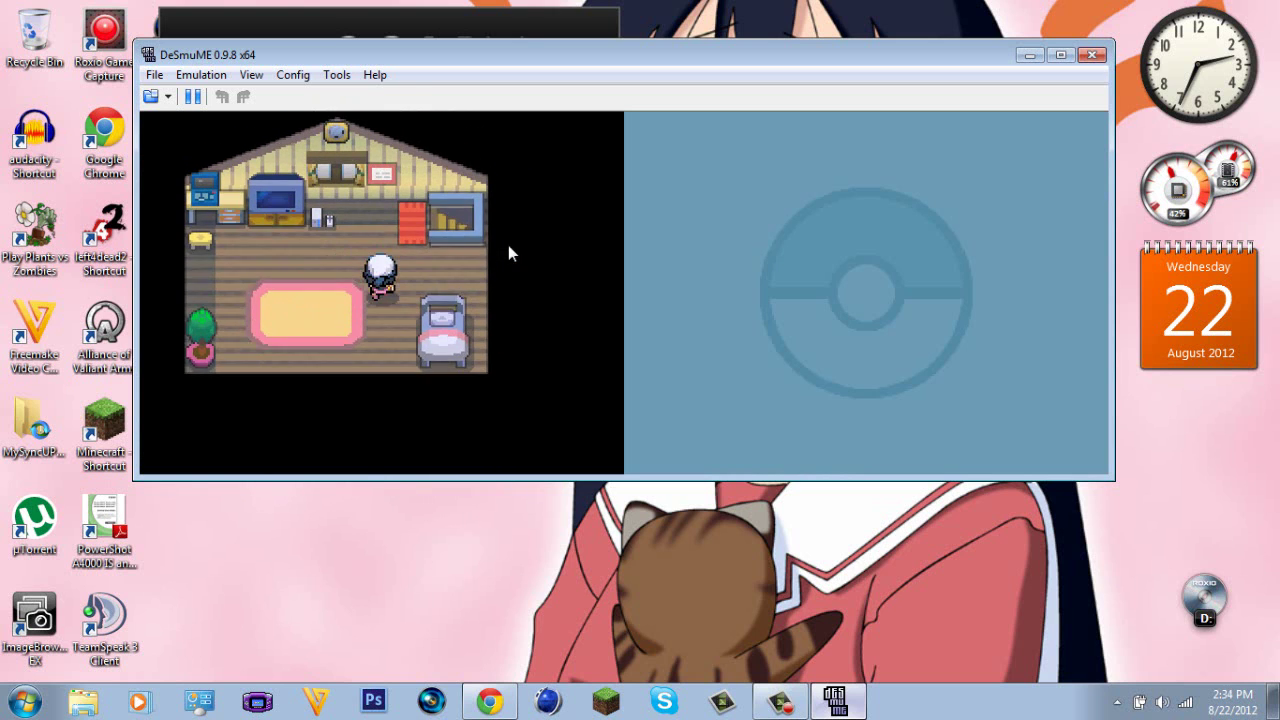
key(Left)
key(Right)
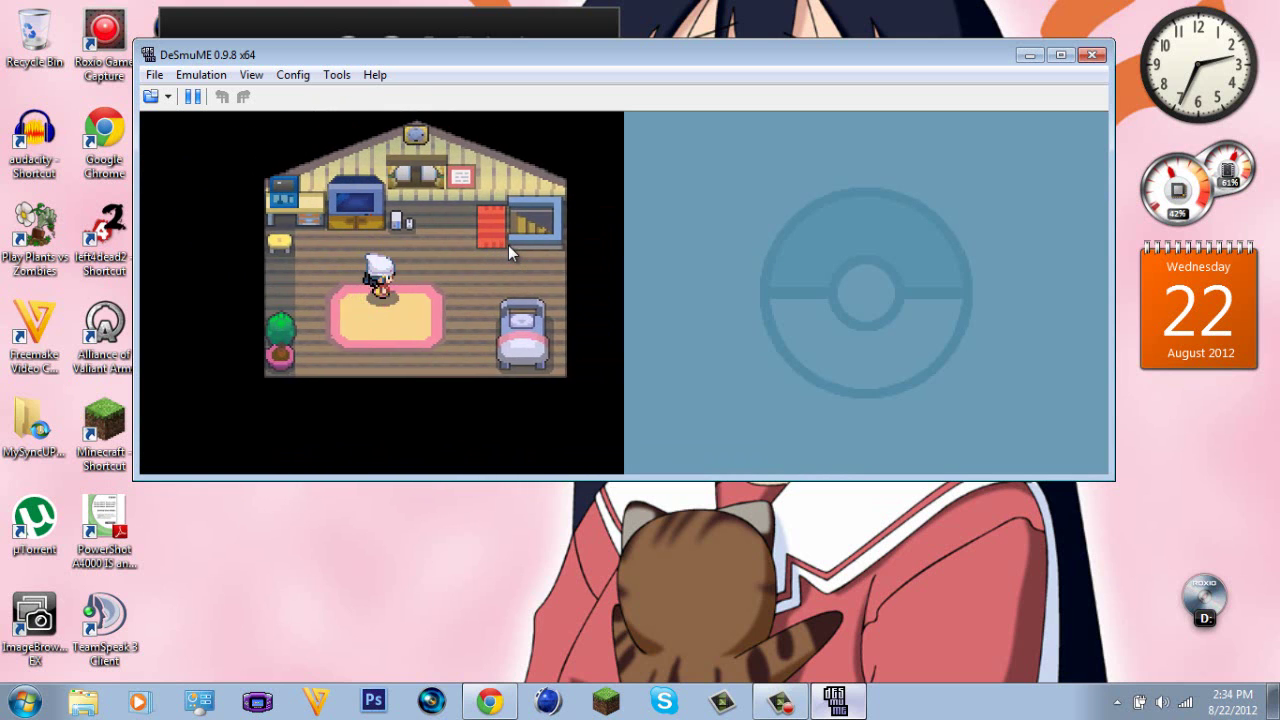
key(Up)
key(Down)
key(Down)
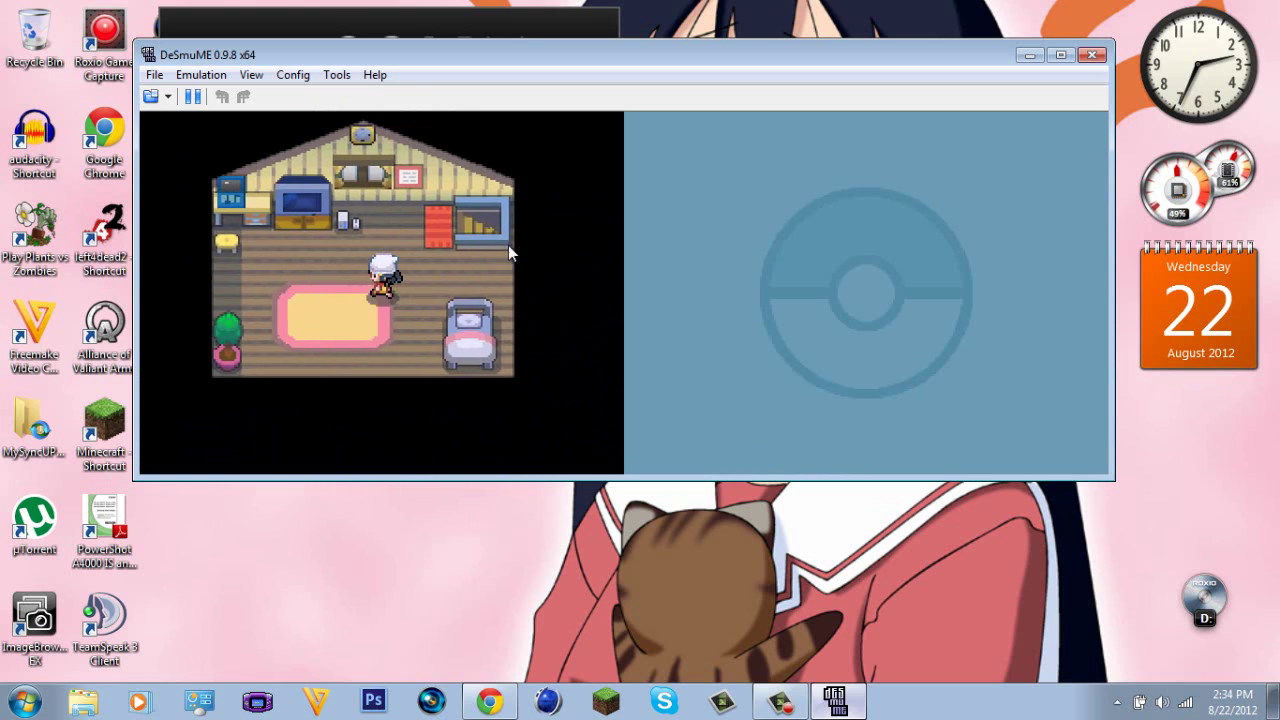
key(Left)
key(Right)
key(Left)
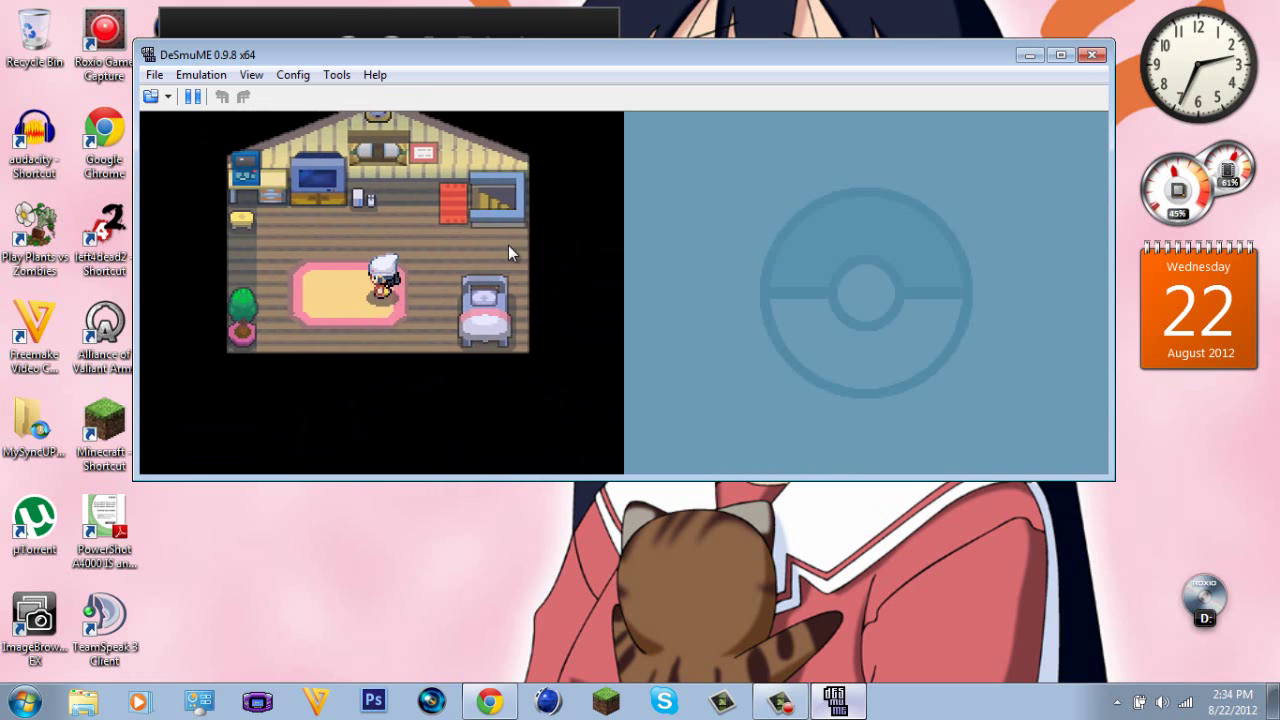
key(Down)
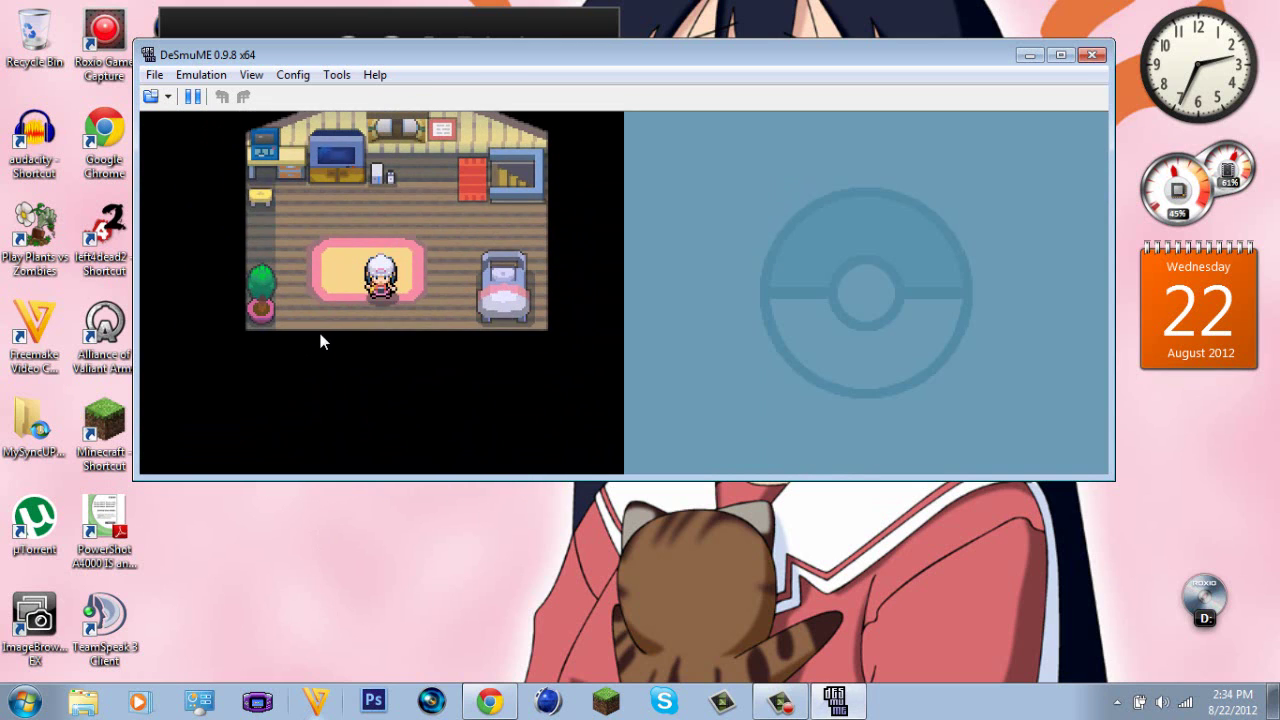
- Close the Pearl ROM, switch to Chrome and go back from the SourceForge page to the DeSmuME download page
click(154, 76)
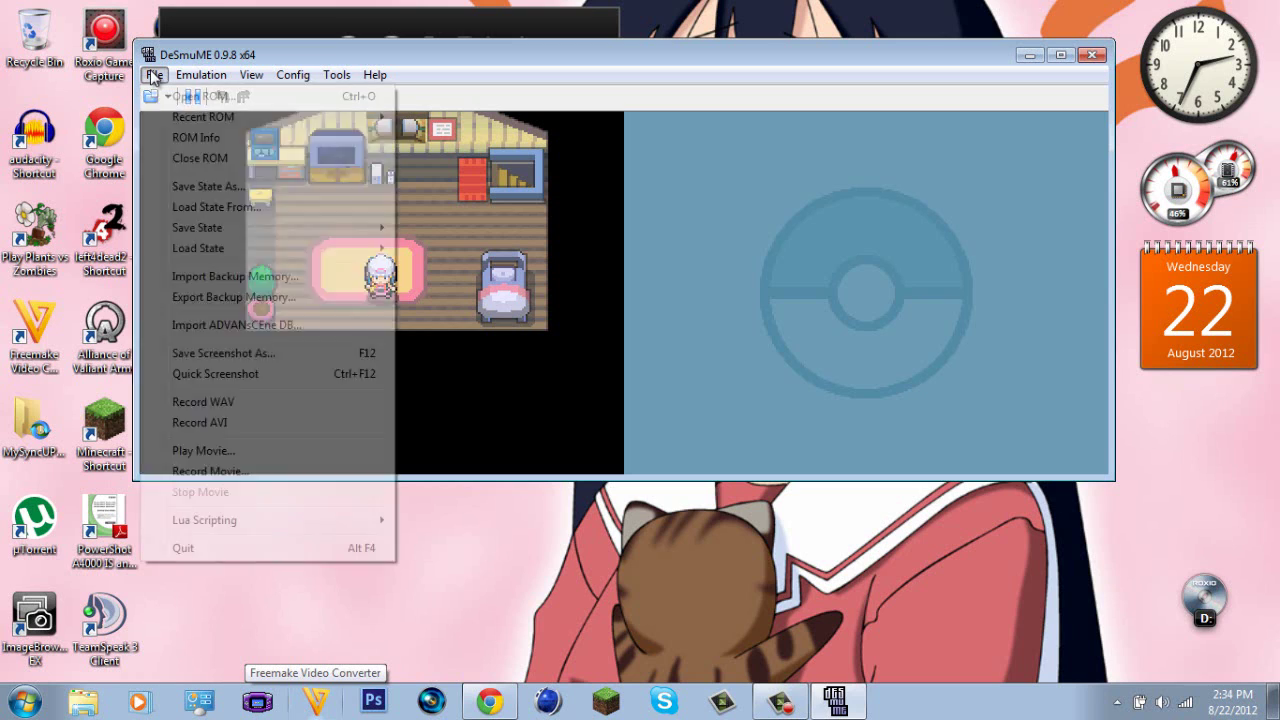
click(244, 158)
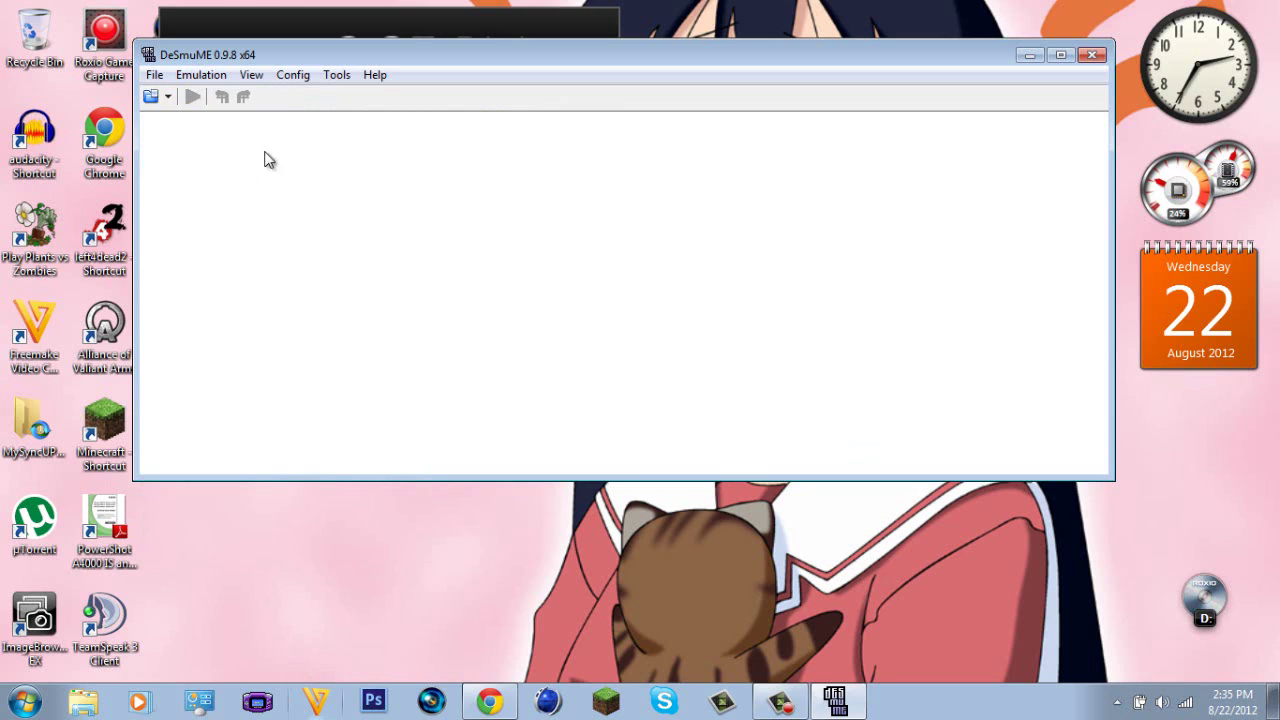
click(490, 702)
click(222, 10)
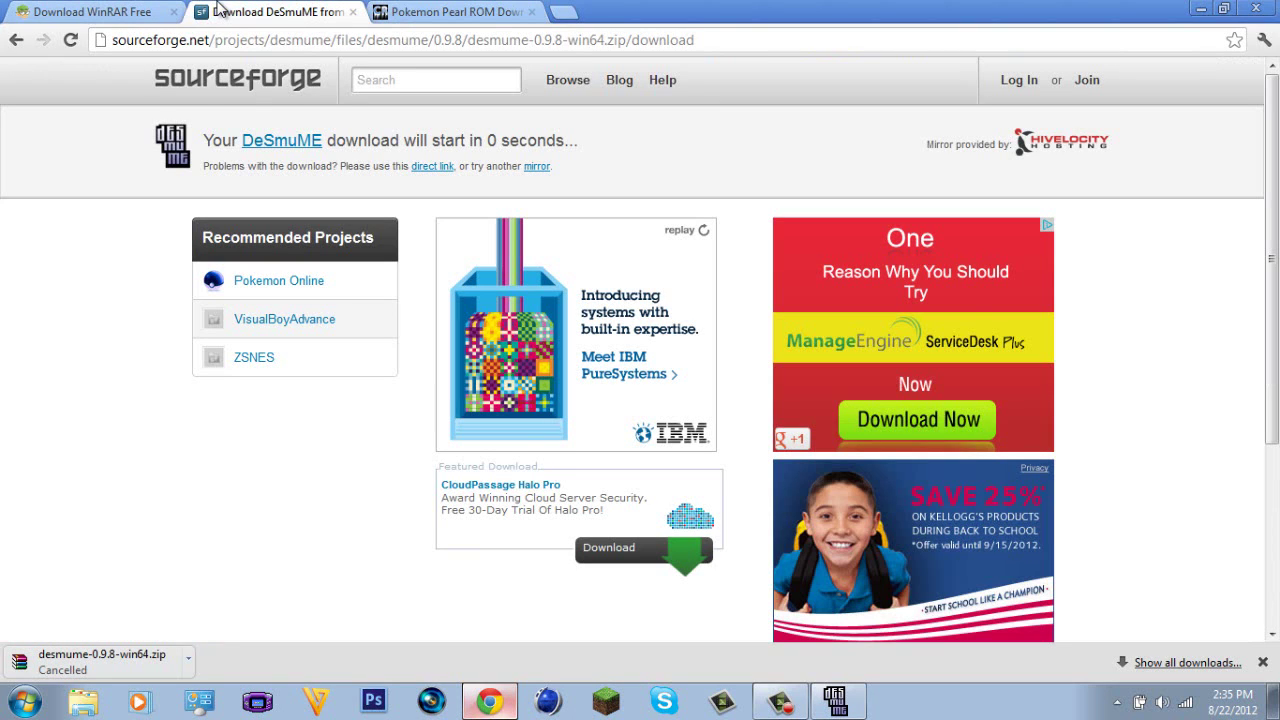
click(17, 42)
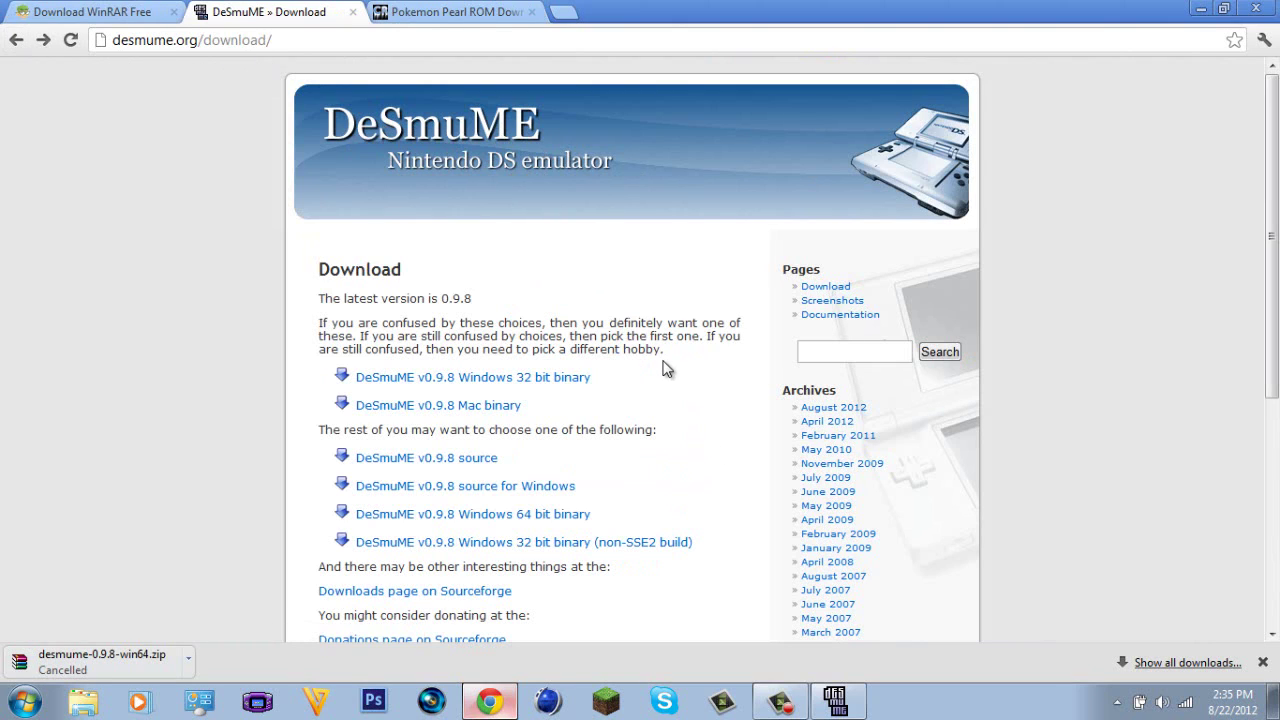
- Minimize Chrome to return to DeSmuME, set the LCDs layout to Vertical and reposition the emulator window
click(1203, 10)
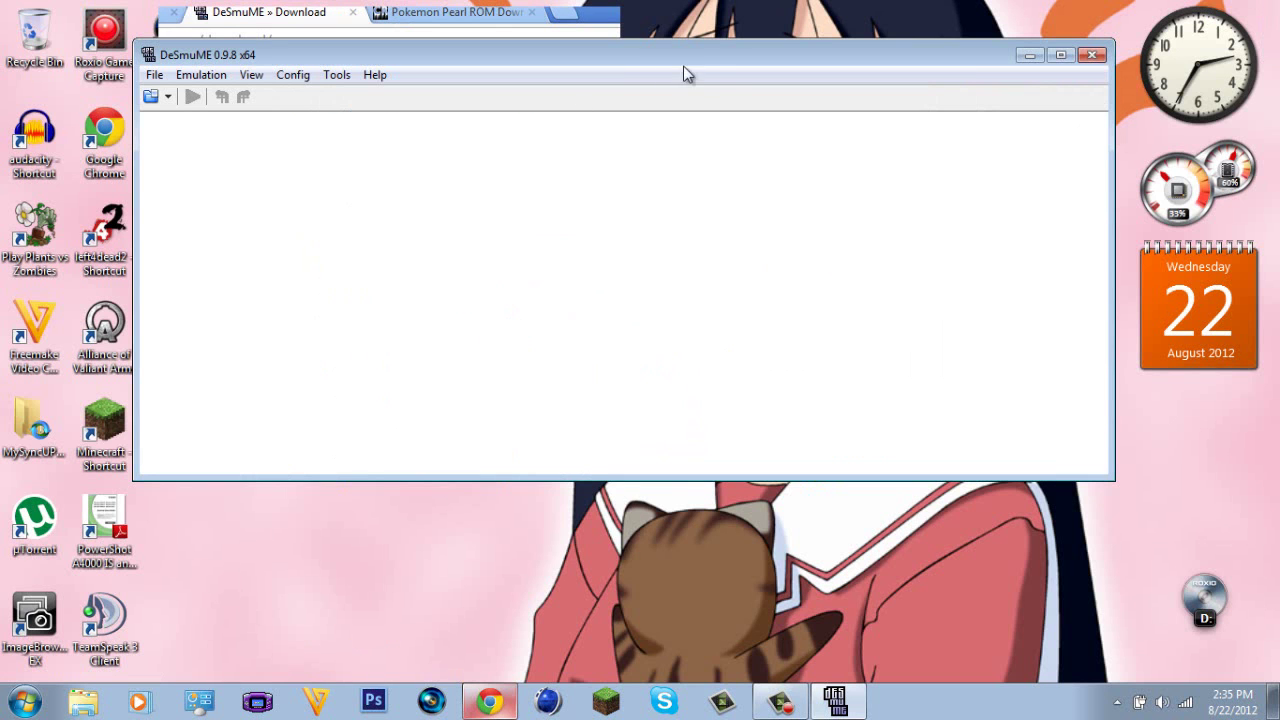
mouse_move(697, 54)
mouse_down()
mouse_move(723, 100)
mouse_move(708, 60)
mouse_move(706, 72)
mouse_up()
click(260, 93)
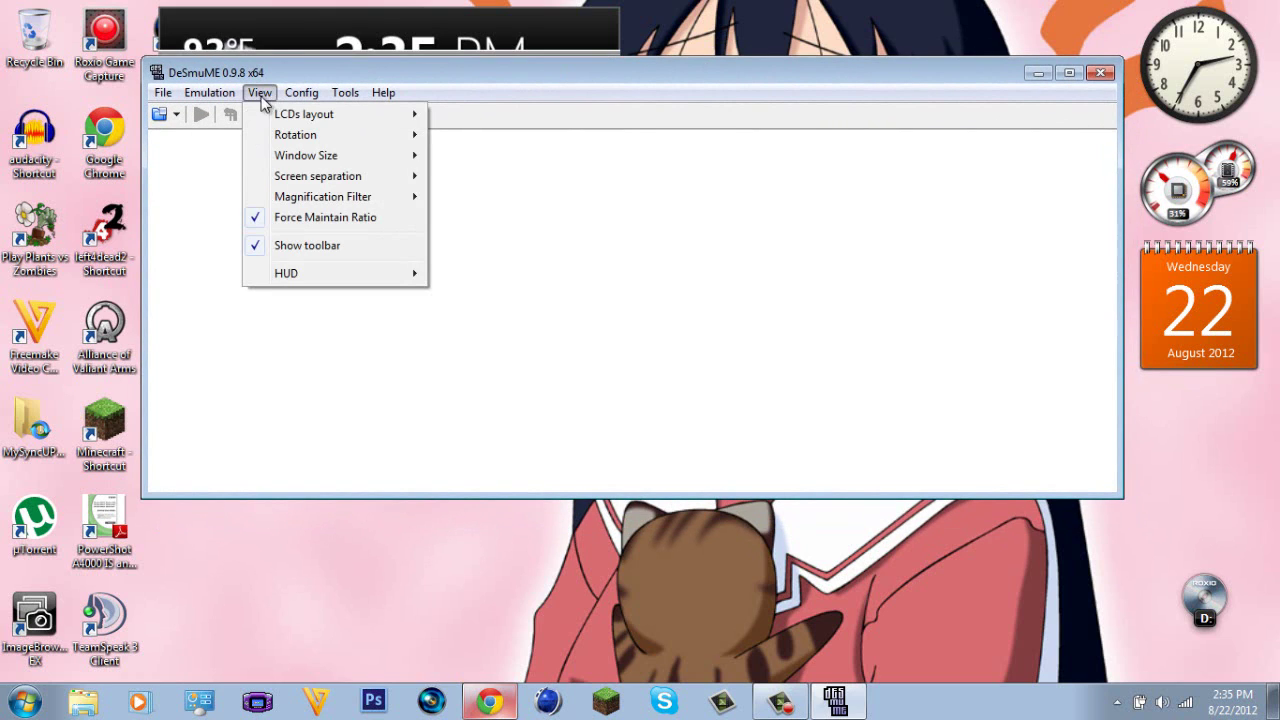
mouse_move(275, 116)
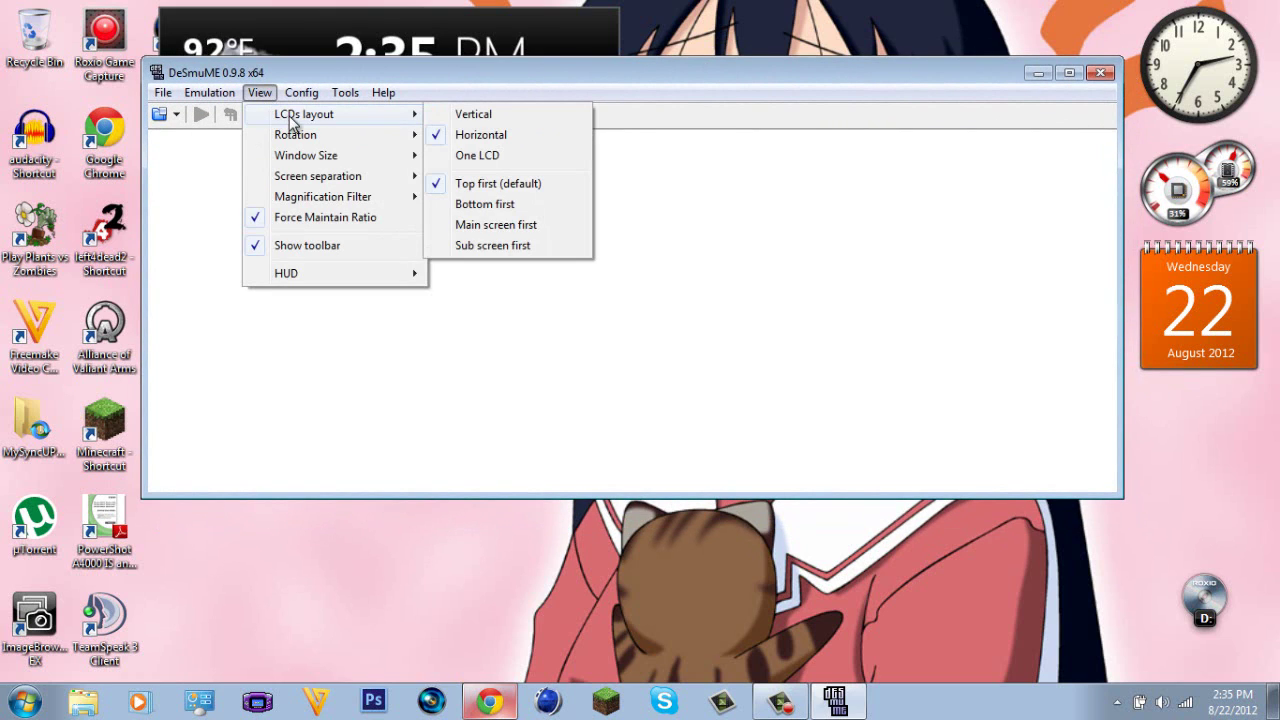
click(489, 116)
drag(436, 73, 532, 65)
- Shrink the vertically laid-out emulator window and move it so that it fits entirely on the desktop
click(348, 83)
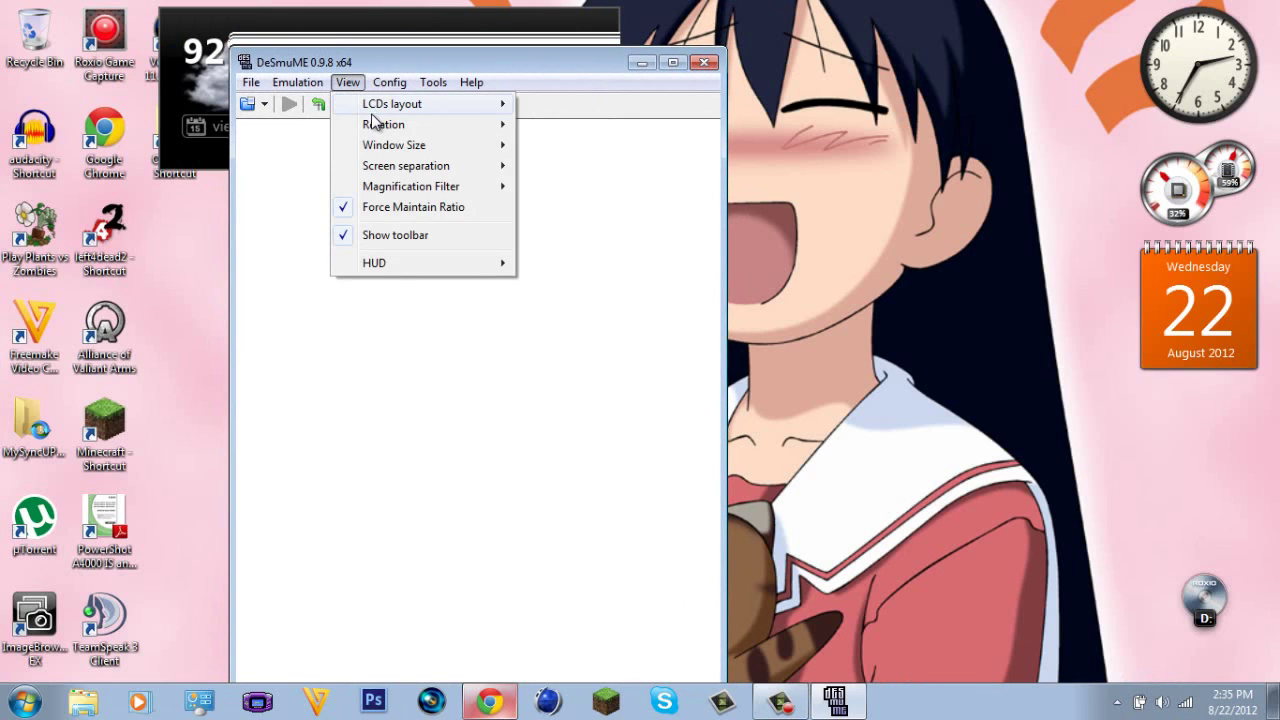
click(348, 83)
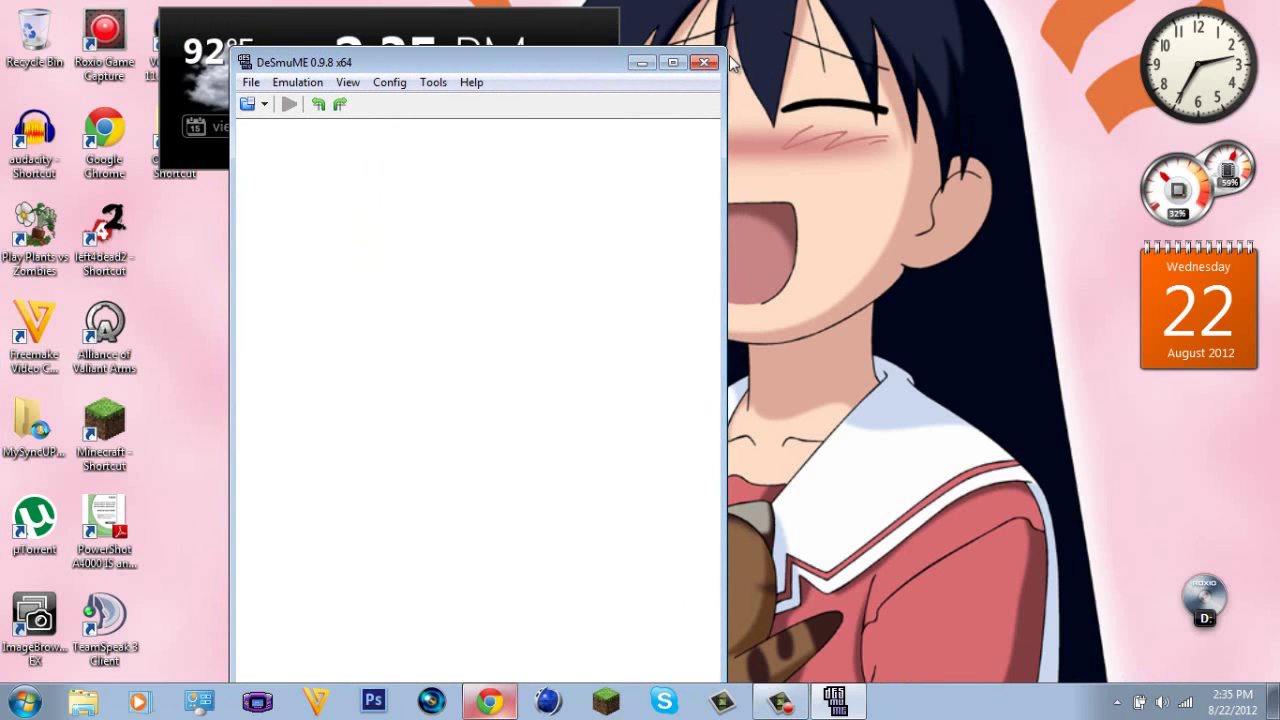
drag(727, 45, 499, 334)
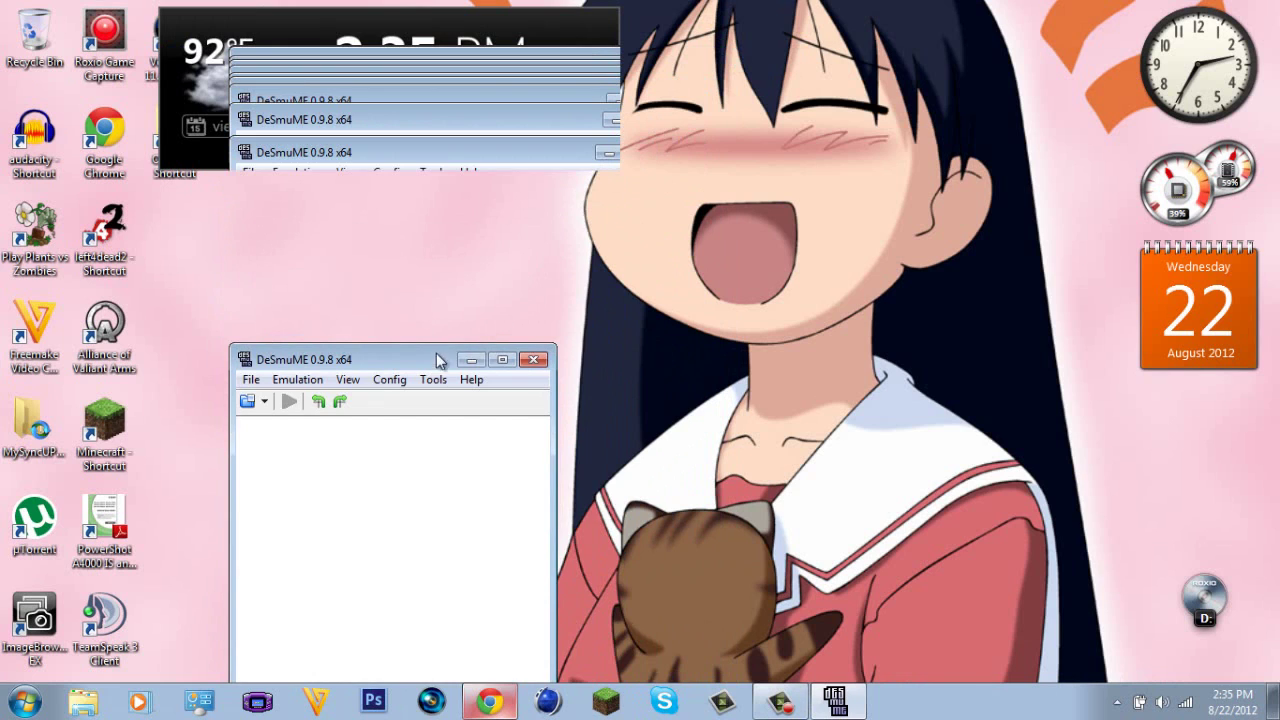
drag(436, 360, 488, 57)
drag(607, 592, 535, 393)
- Set the LCDs layout to Horizontal, then enlarge the emulator window and move it fully onto the desktop
click(398, 74)
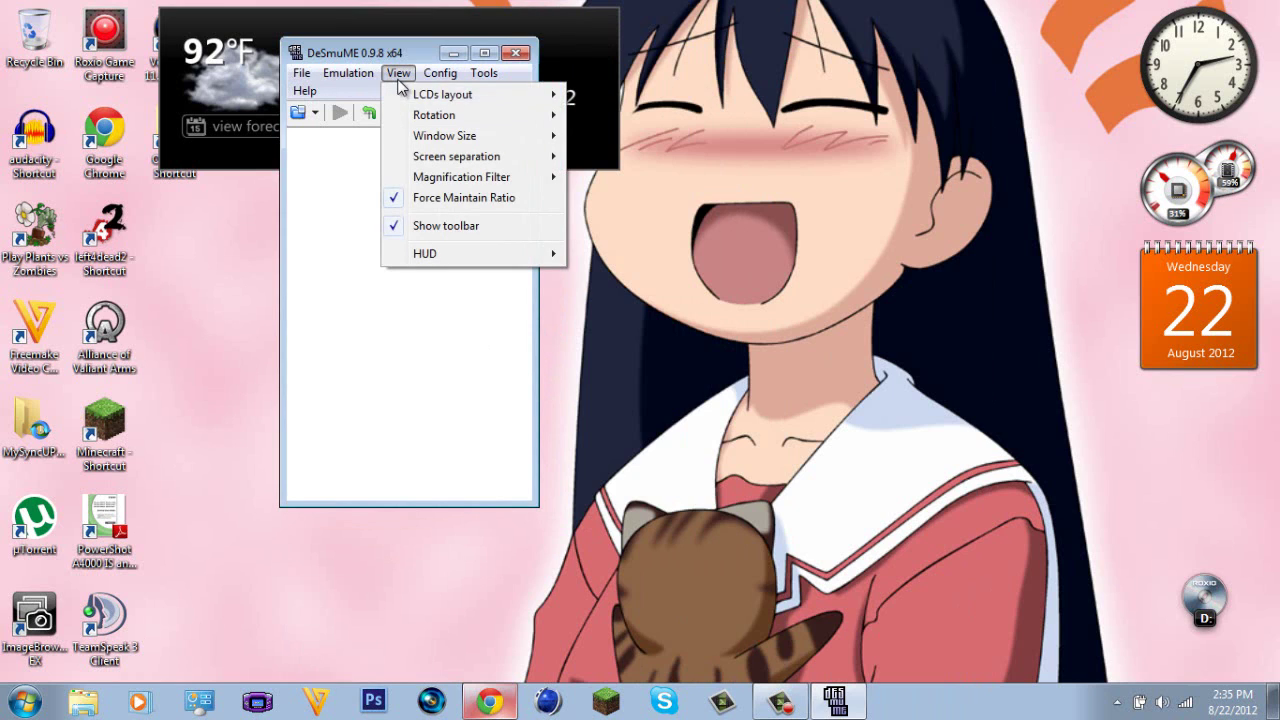
click(625, 113)
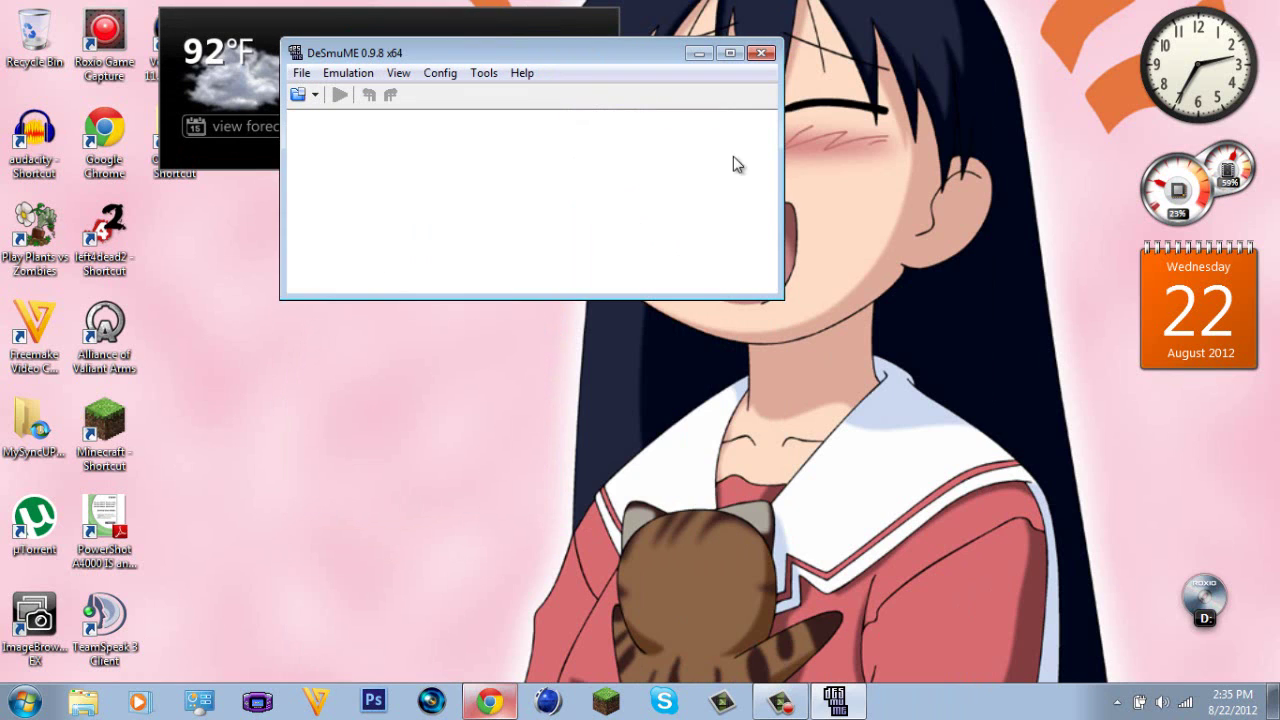
drag(787, 304, 1014, 482)
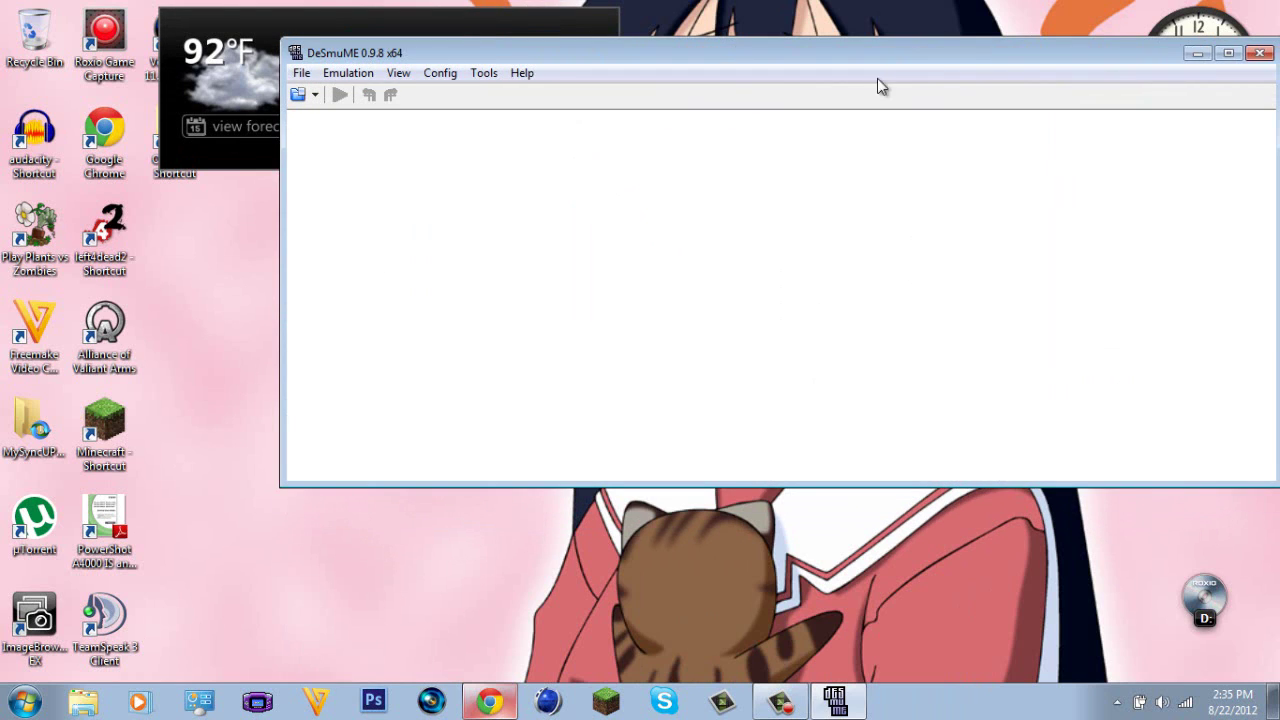
drag(828, 60, 630, 94)
- Load Pokemon - SoulSilver.nds from the DS folder and continue the existing game
click(102, 106)
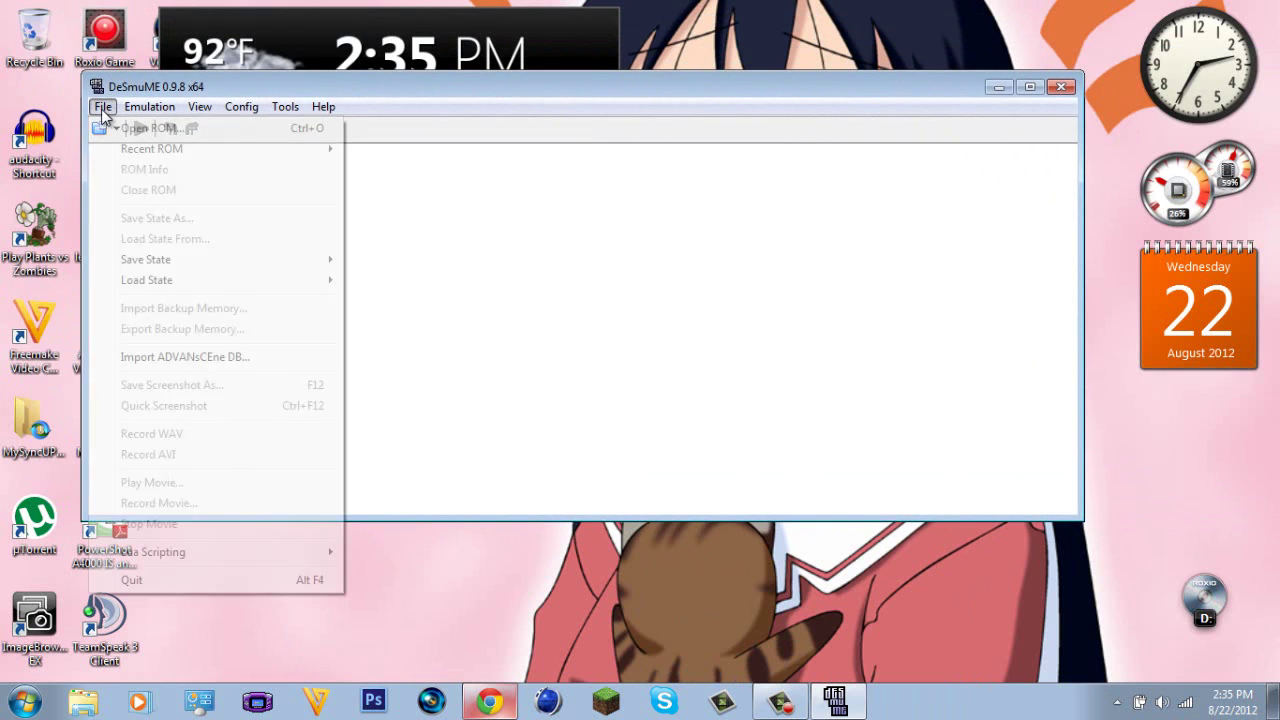
click(160, 131)
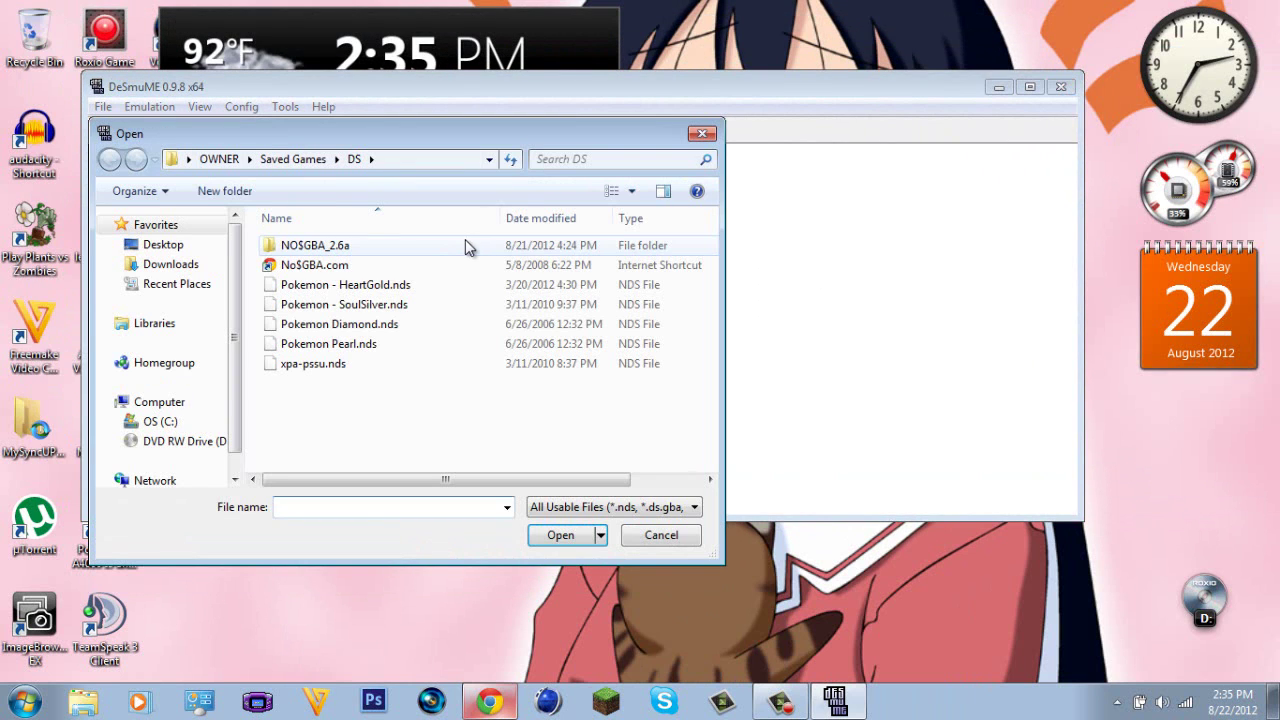
double_click(409, 311)
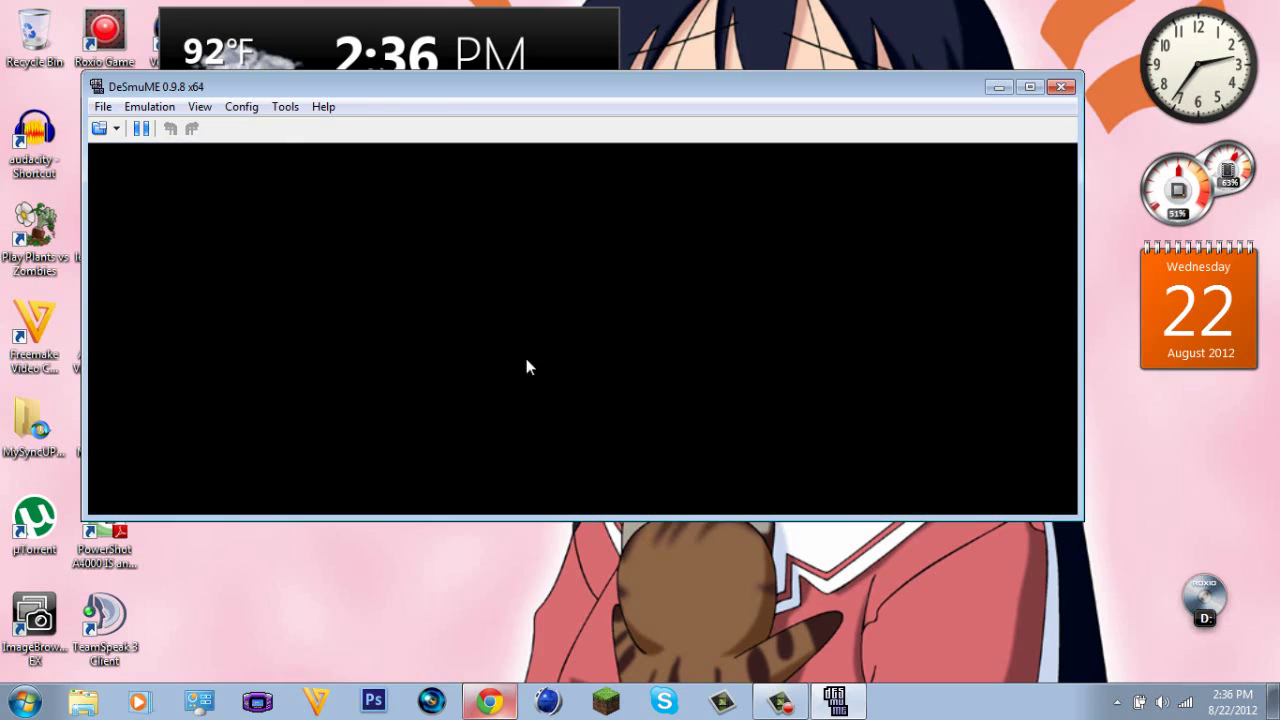
click(786, 272)
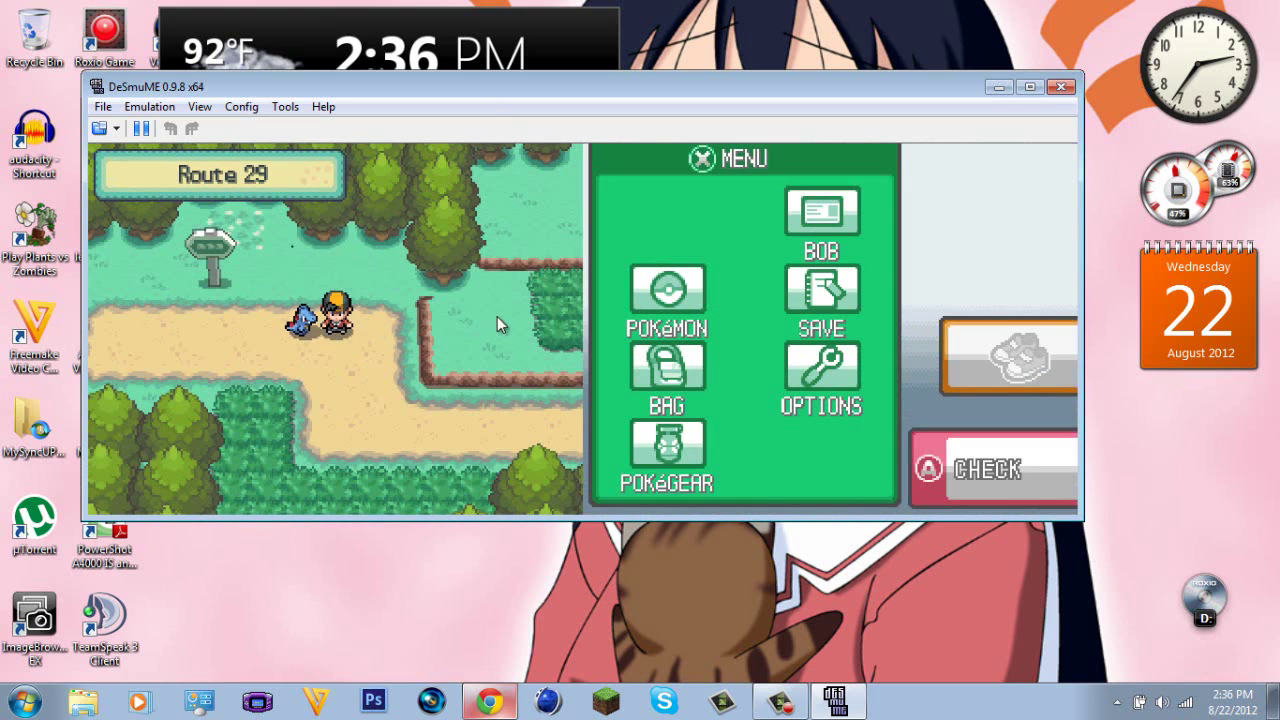
- Set the LCDs layout to Vertical while the game runs and move the window higher on the desktop
click(197, 106)
mouse_move(250, 133)
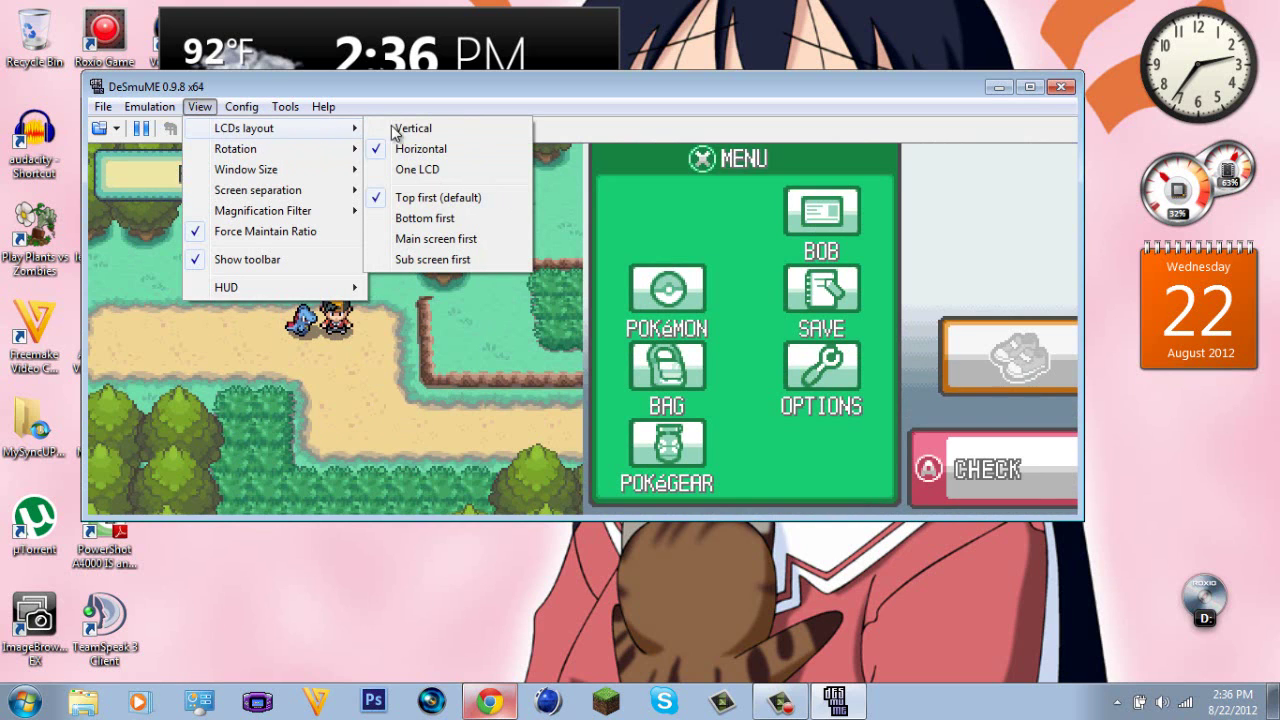
click(414, 129)
drag(404, 88, 628, 55)
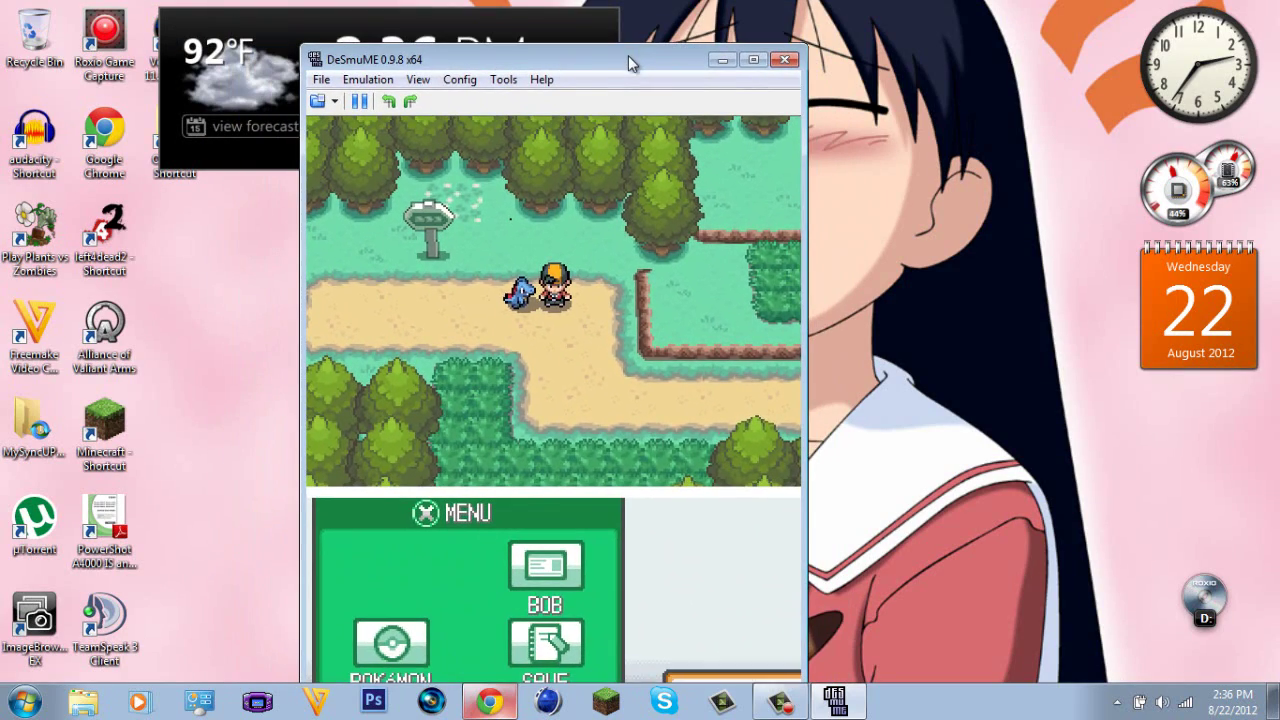
- Set the LCDs layout of the running game back to Horizontal and move the window fully into view
click(423, 84)
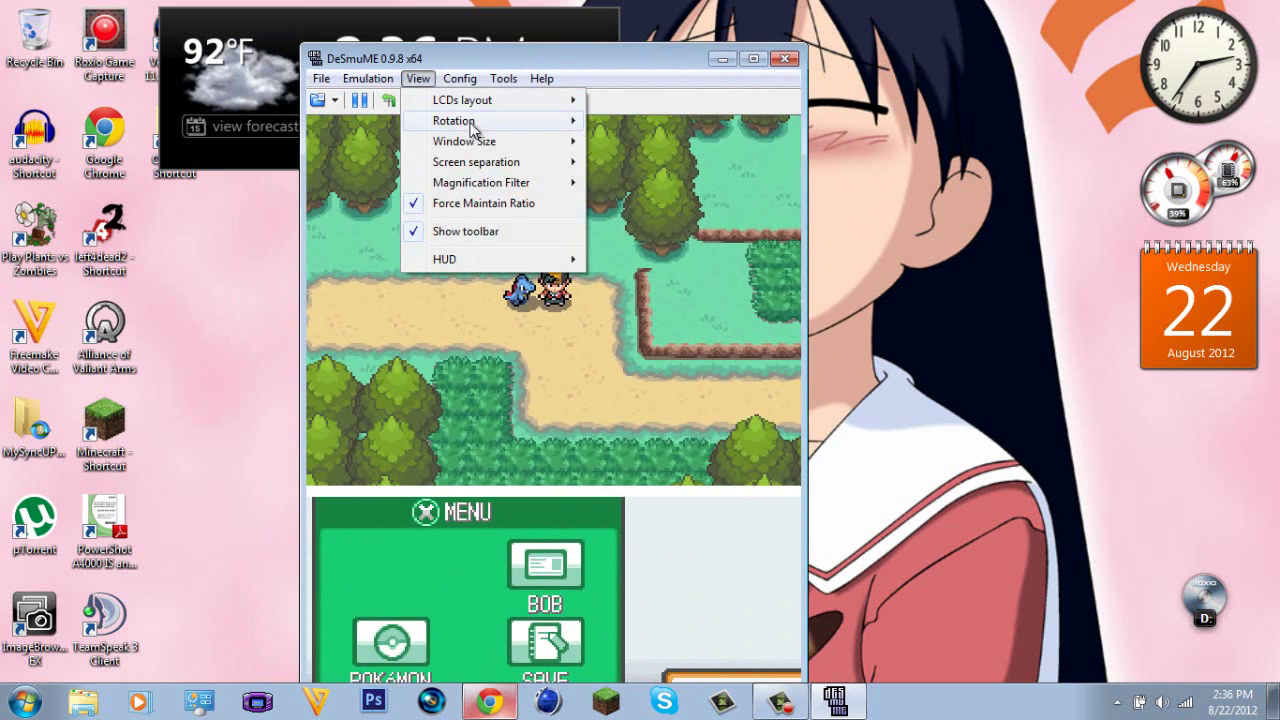
mouse_move(482, 102)
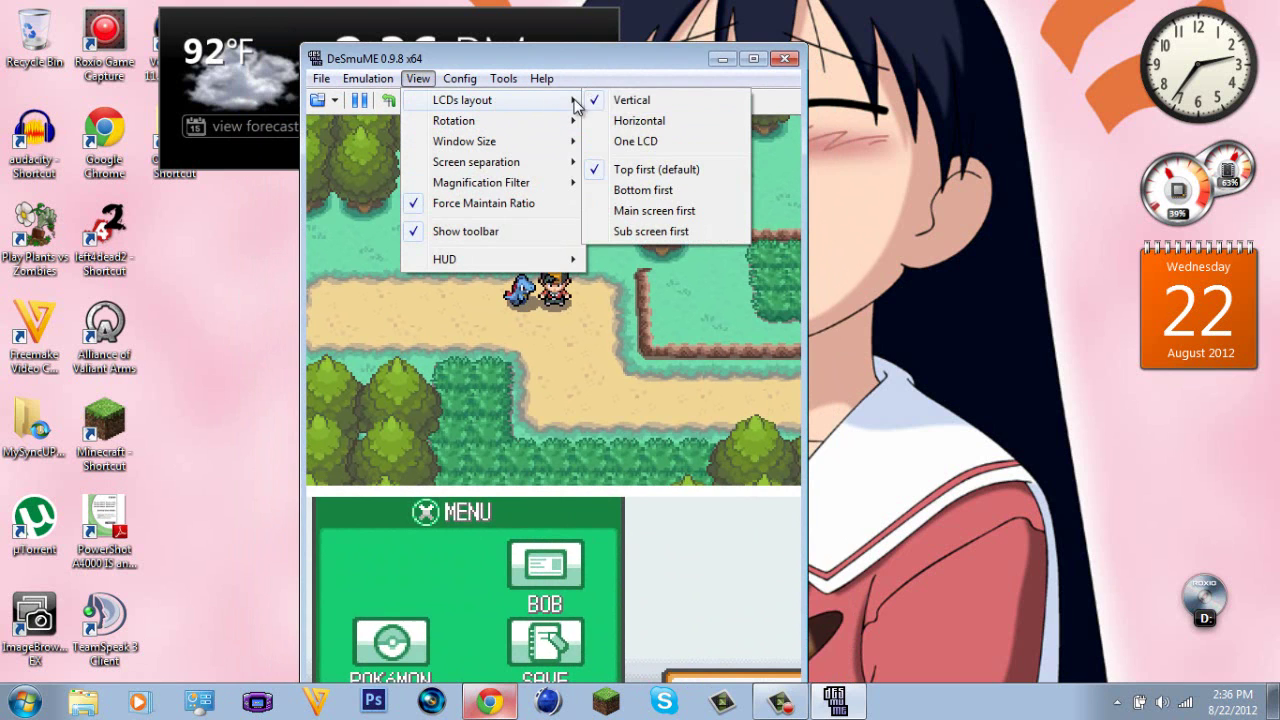
click(624, 121)
drag(868, 60, 602, 46)
- Place the emulator window in the desktop's upper-left corner and resize it to span nearly the full screen width
drag(1044, 469, 1274, 662)
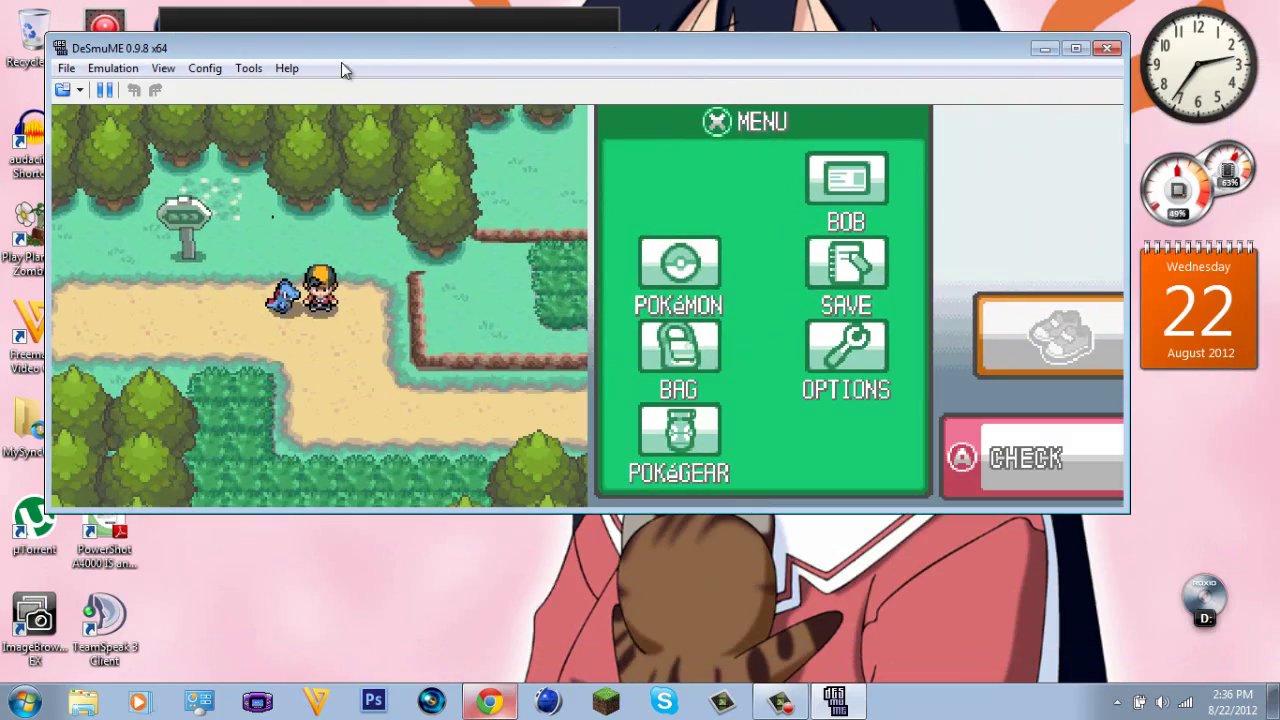
drag(337, 44, 310, 30)
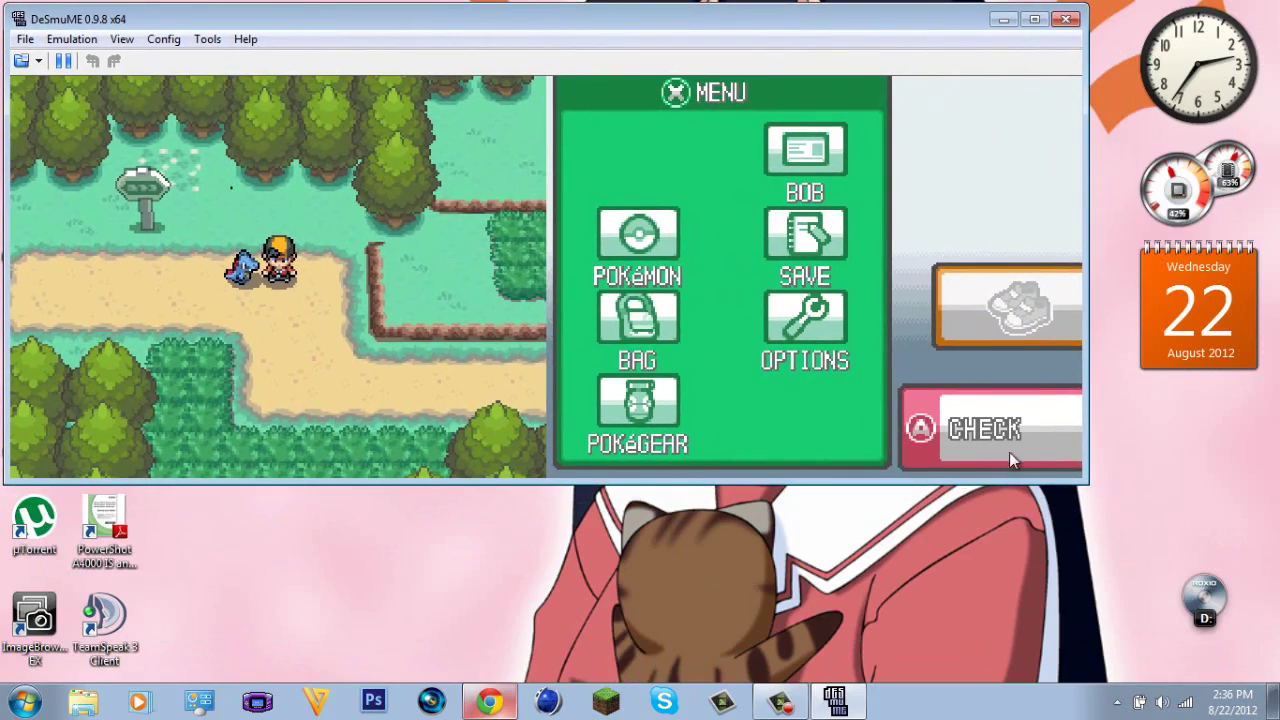
drag(1086, 483, 939, 474)
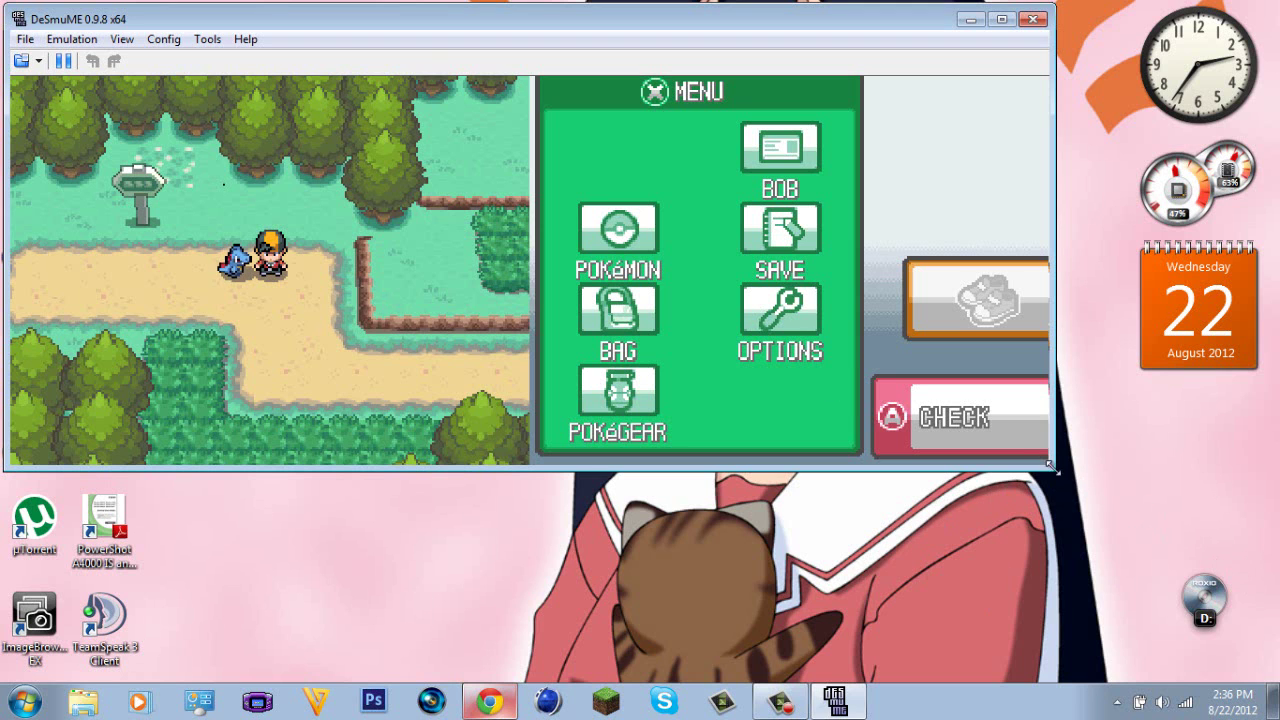
drag(1057, 468, 1243, 553)
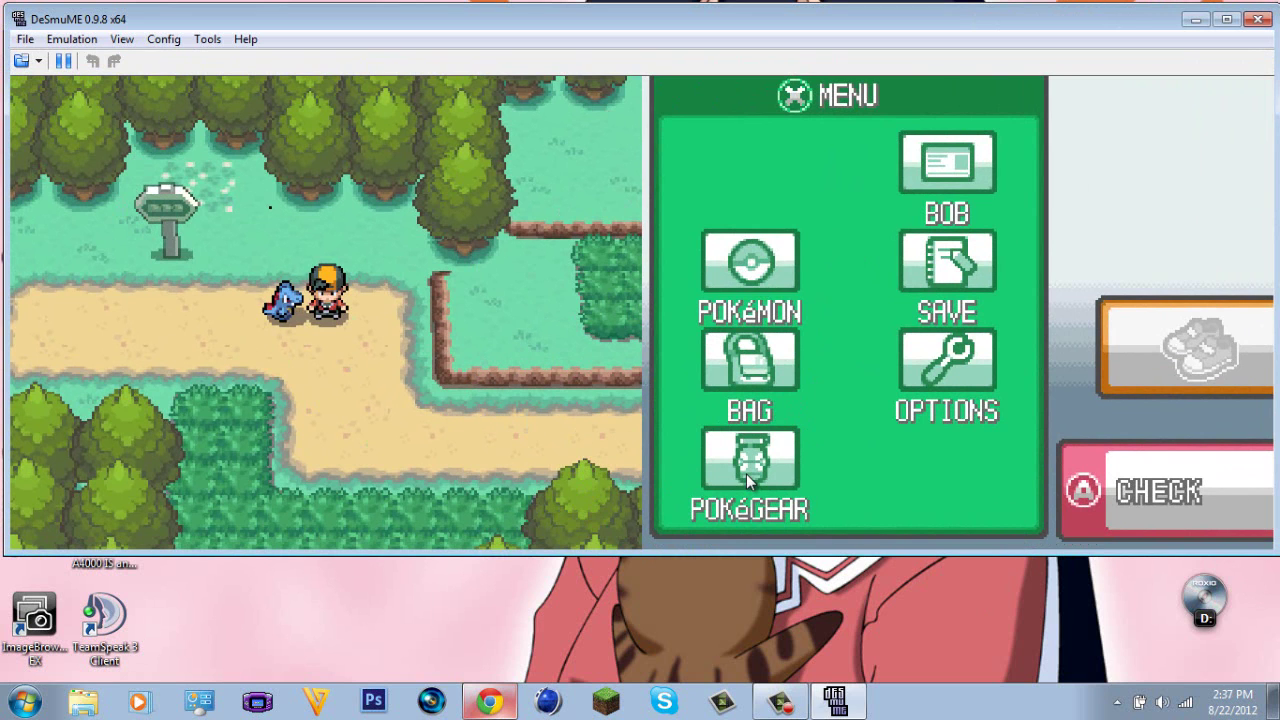
- Walk the character back and forth in all directions around the Route 29 path near the signpost
key(Down)
key(Right)
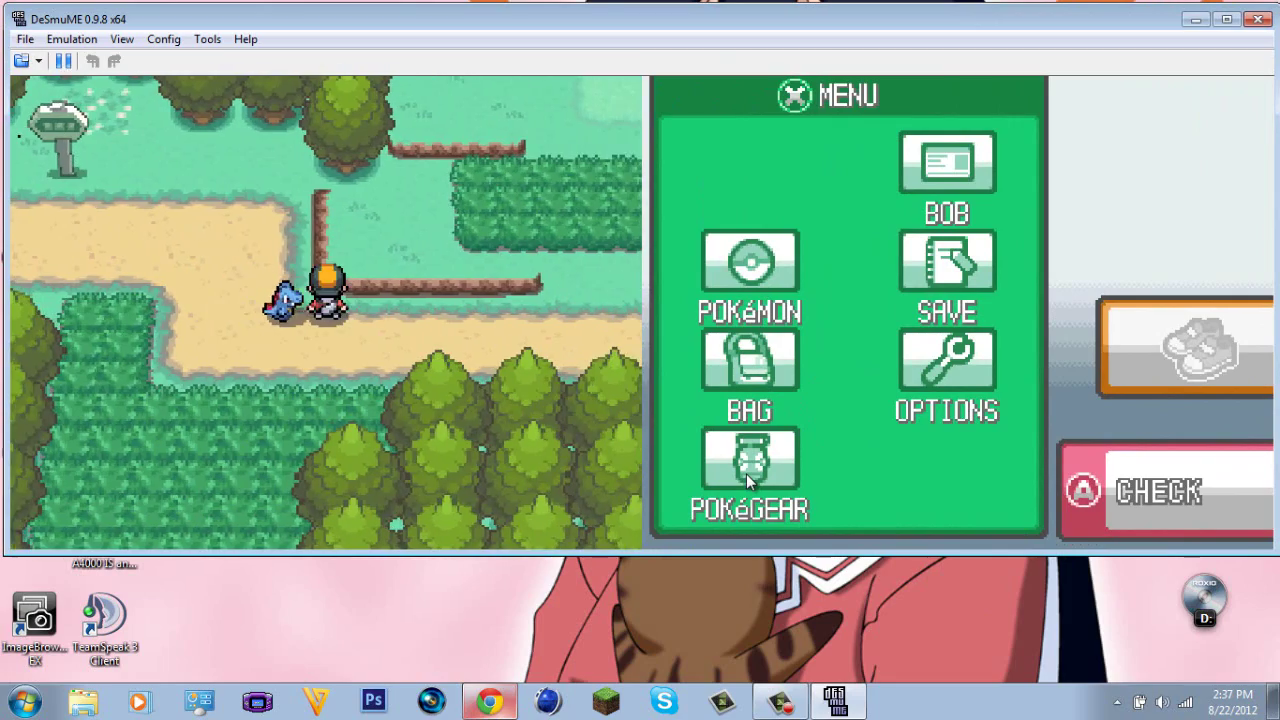
key(Left)
key(Left)
key(Up)
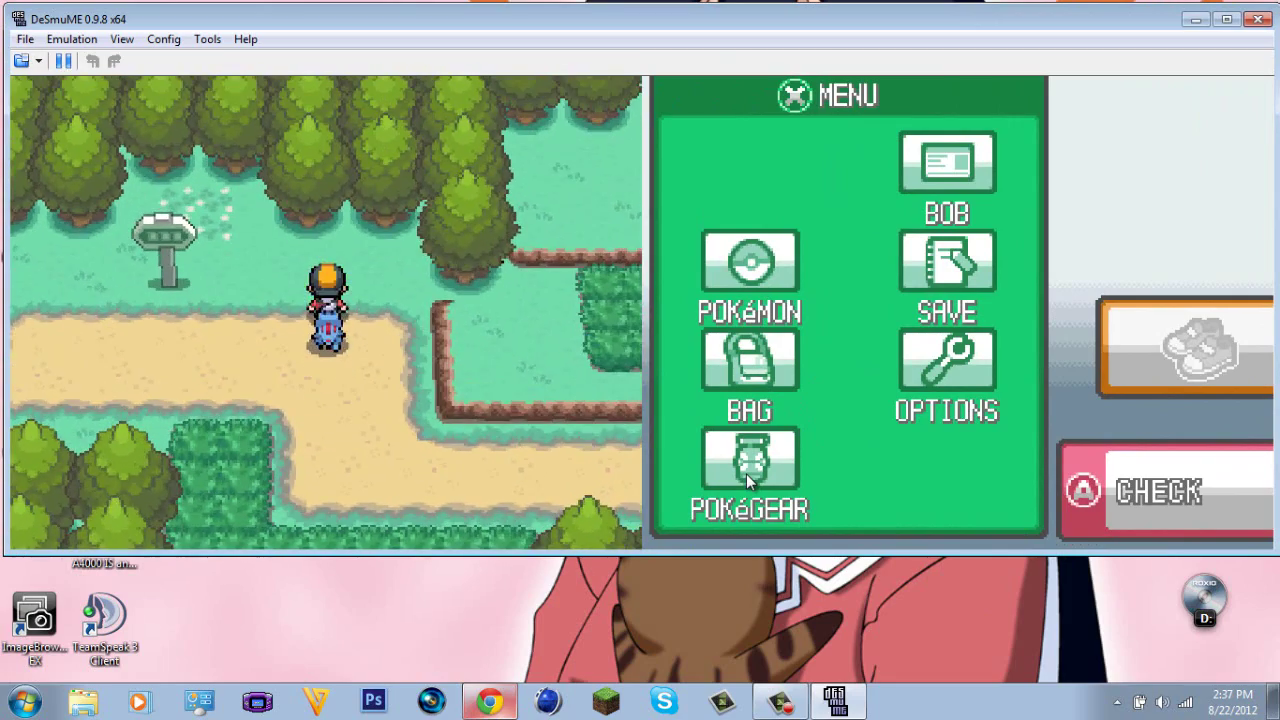
key(Left)
key(Left)
key(Down)
key(Right)
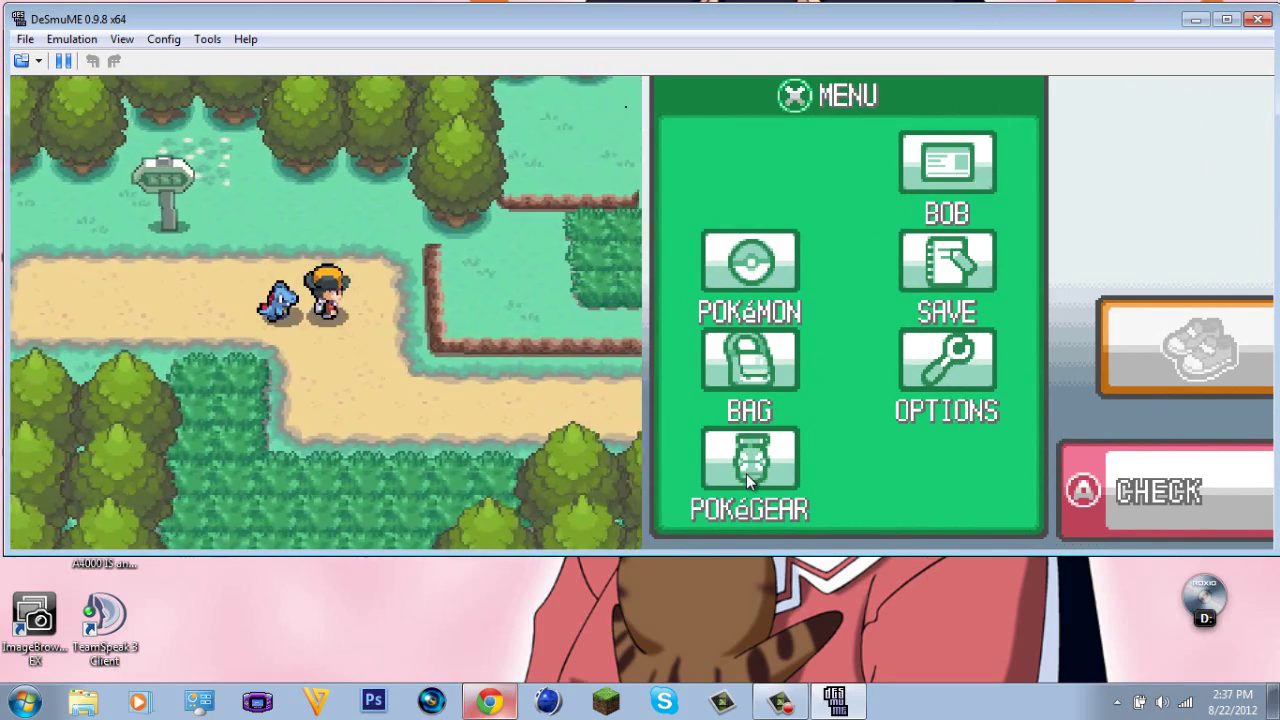
key(Down)
key(Up)
key(Left)
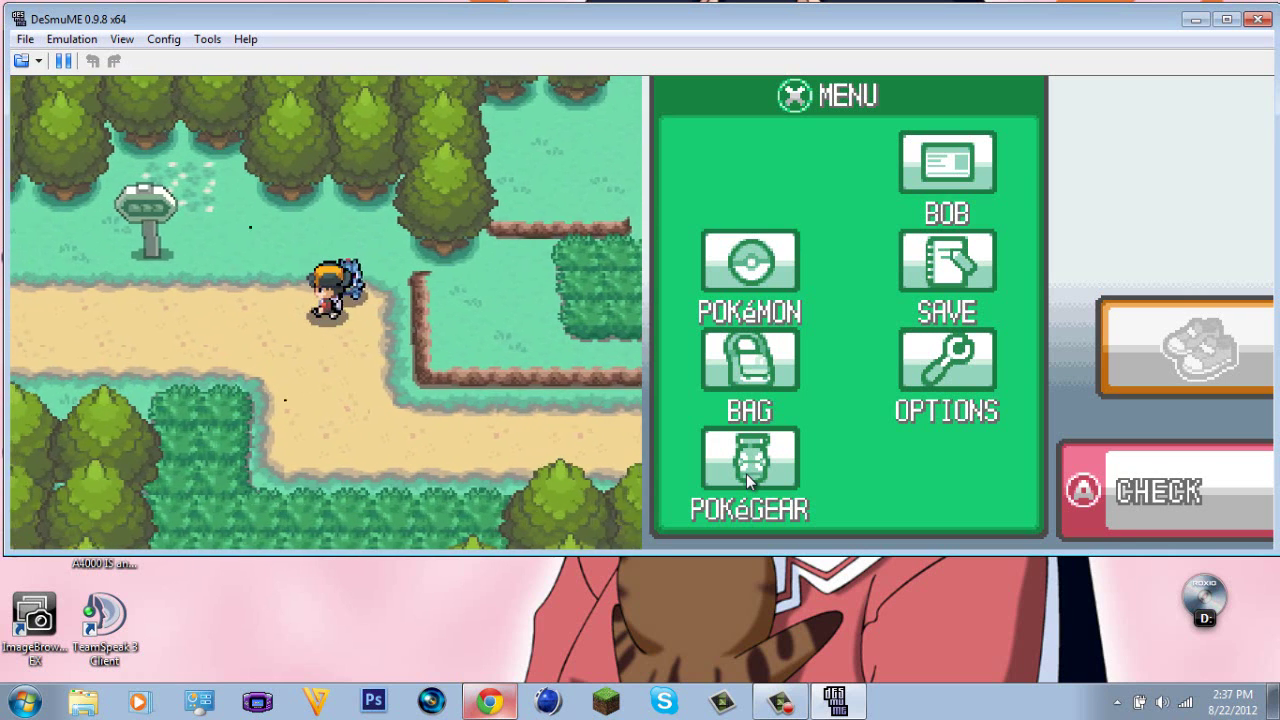
key(Left)
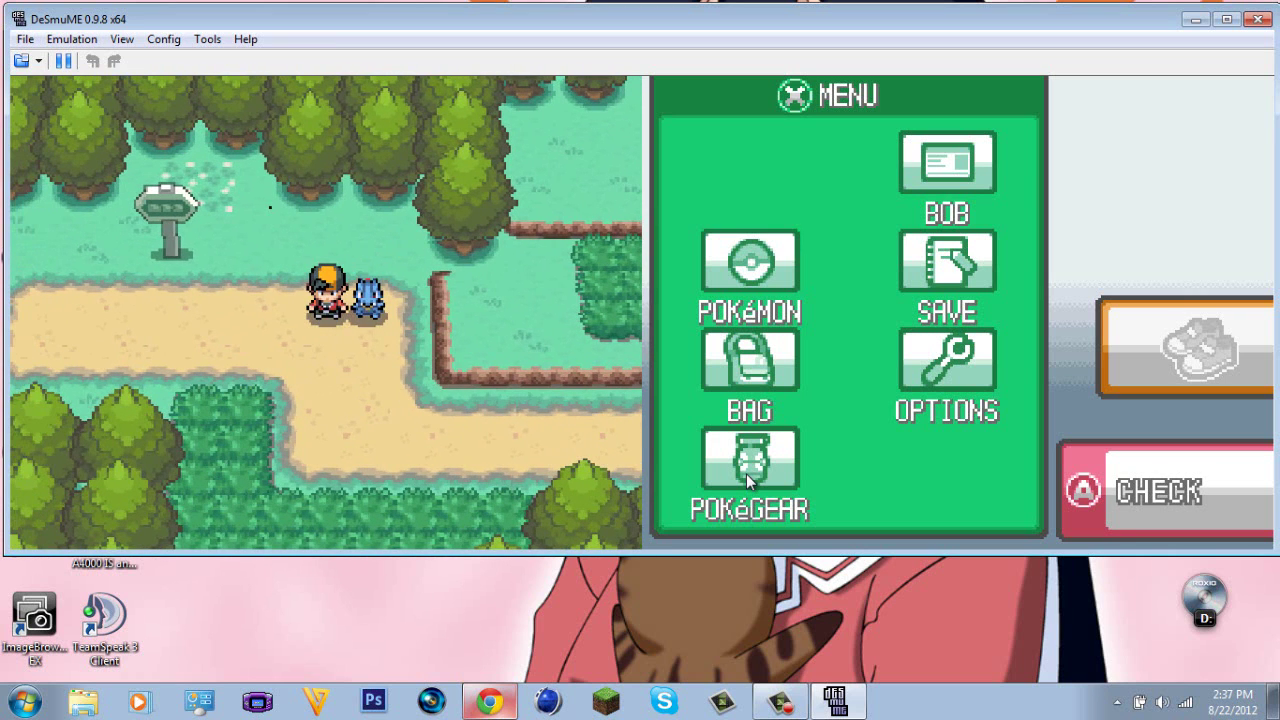
key(Right)
key(Up)
key(Down)
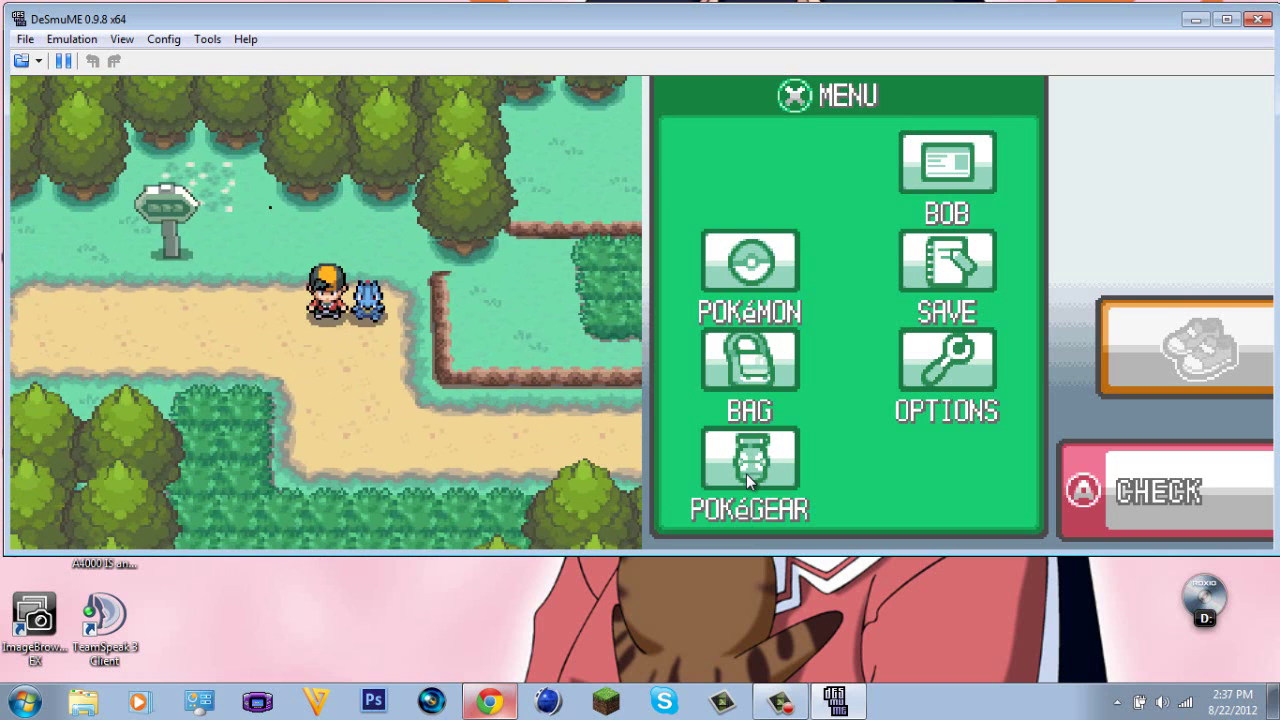
key(Right)
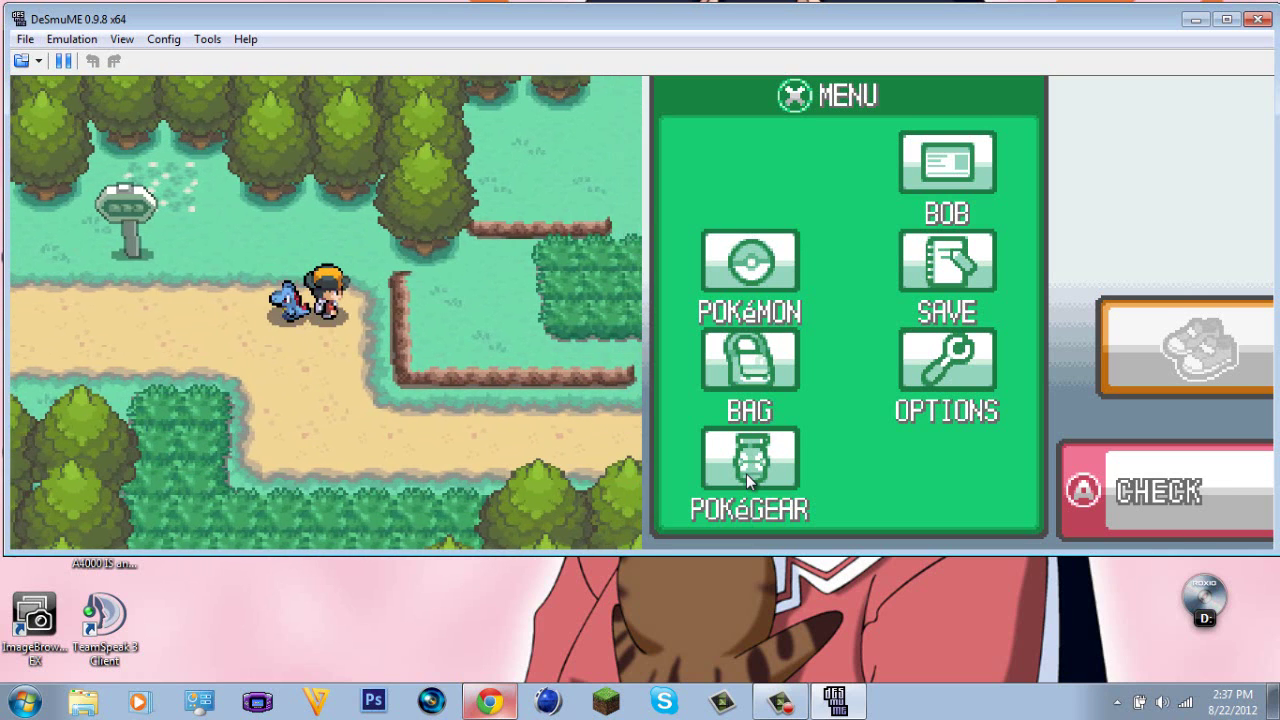
key(Down)
key(Left)
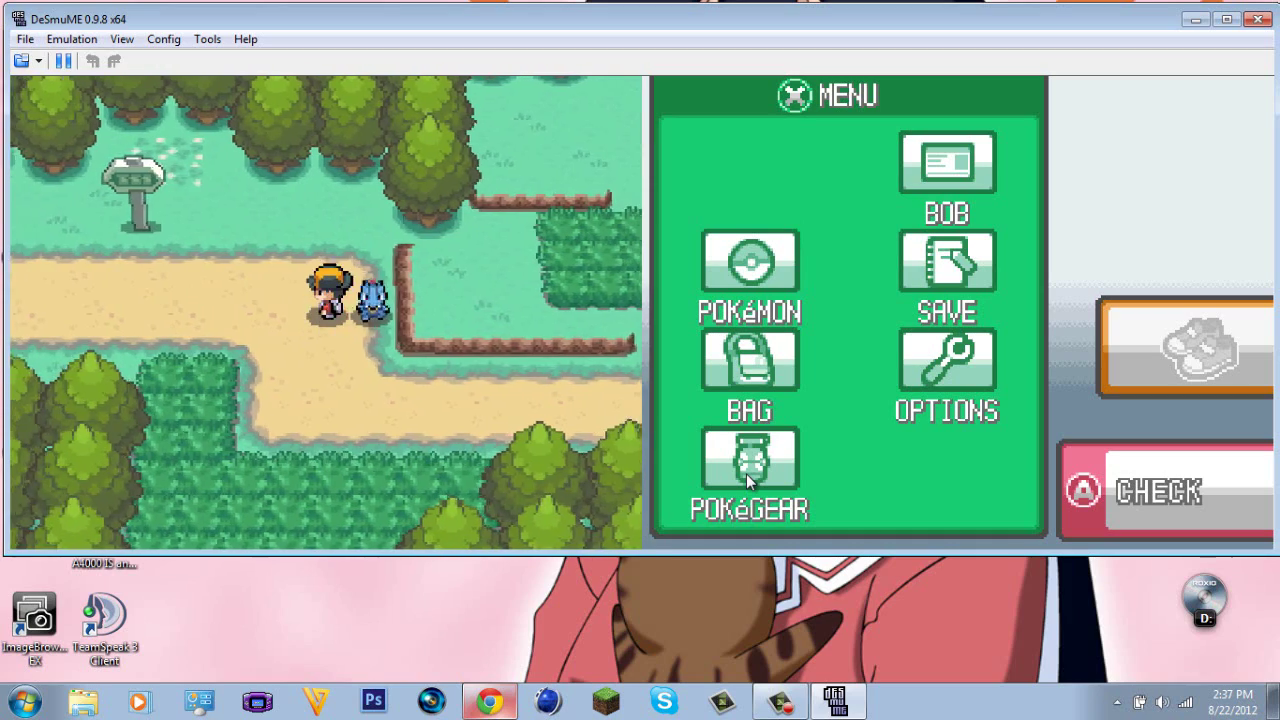
key(Left)
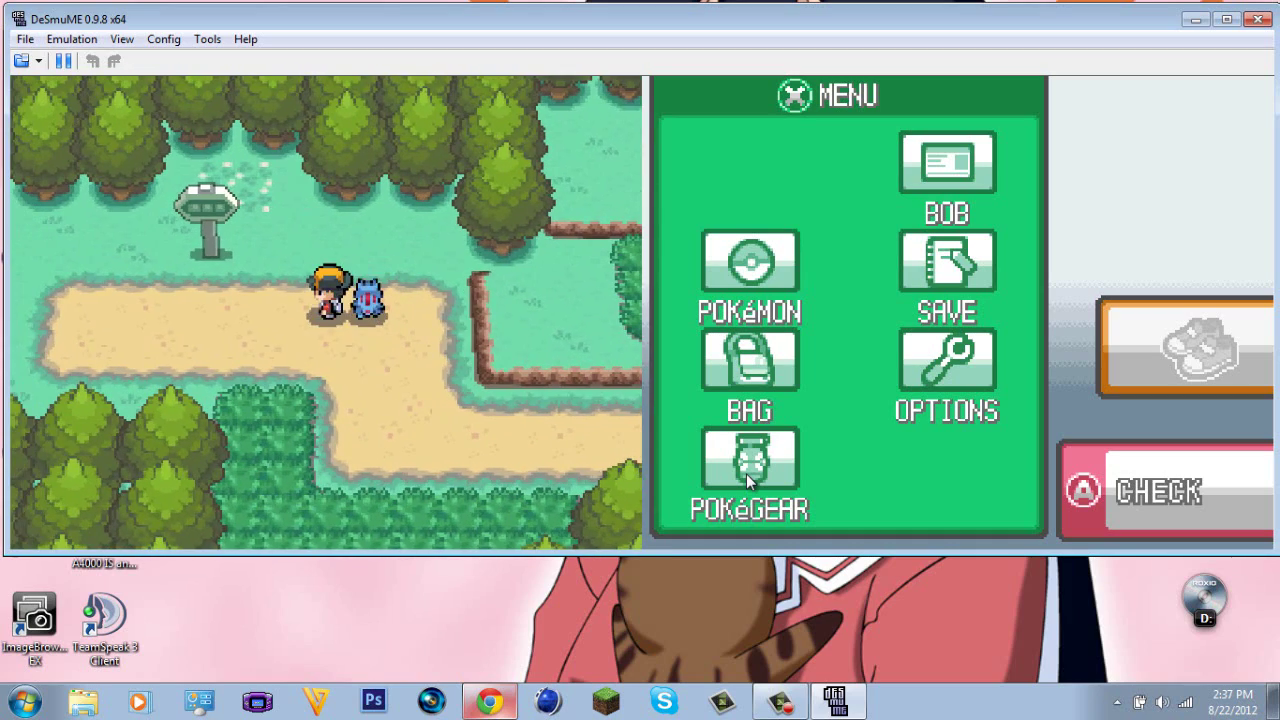
key(Up)
key(Right)
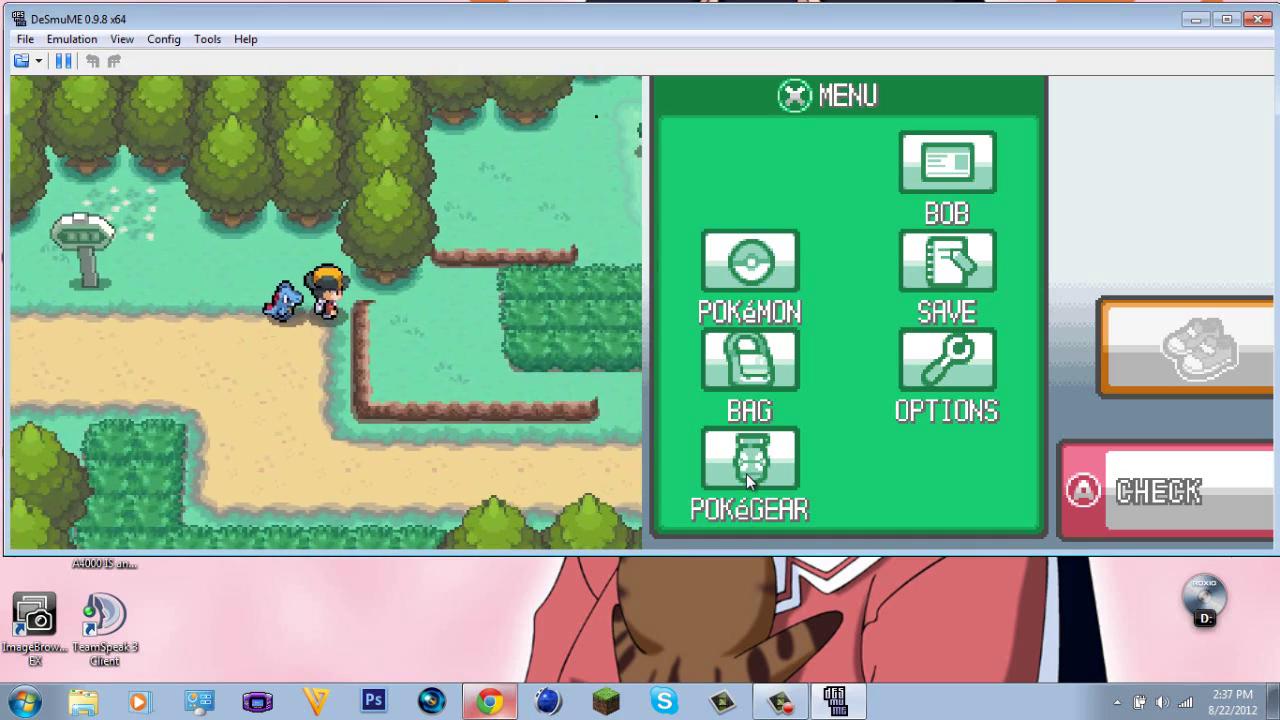
key(Down)
key(Left)
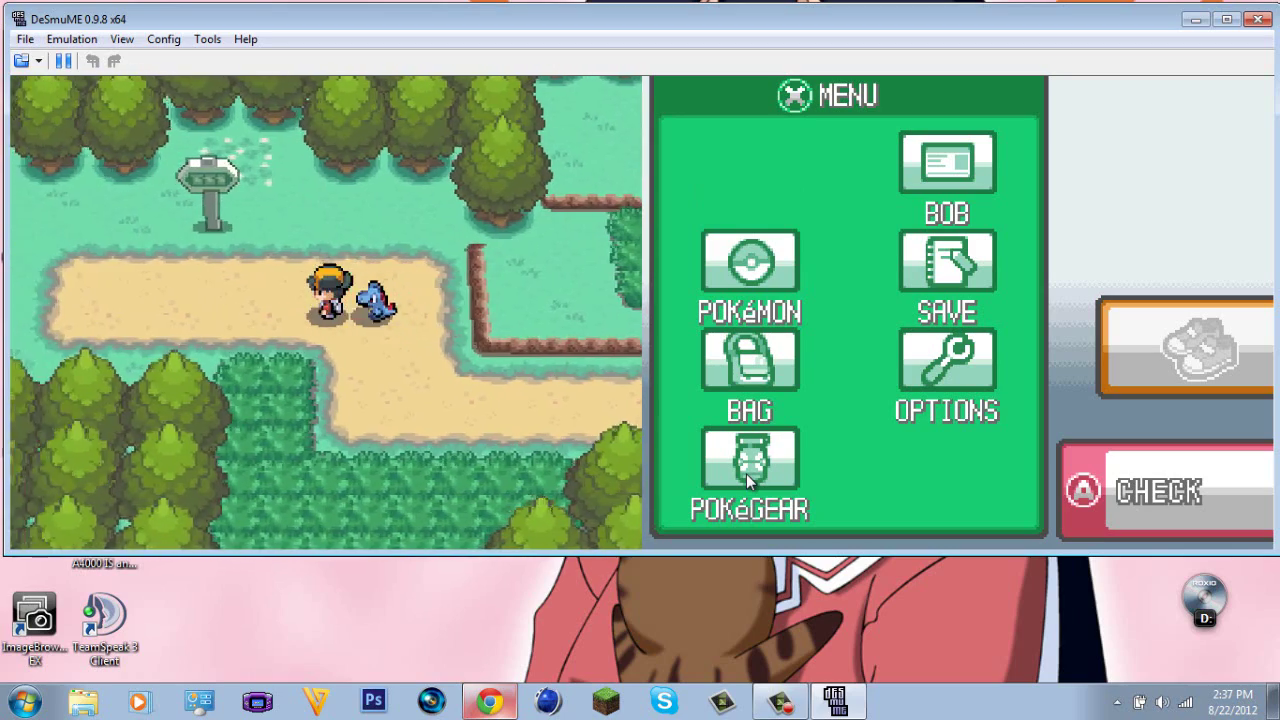
key(Up)
key(Right)
key(Down)
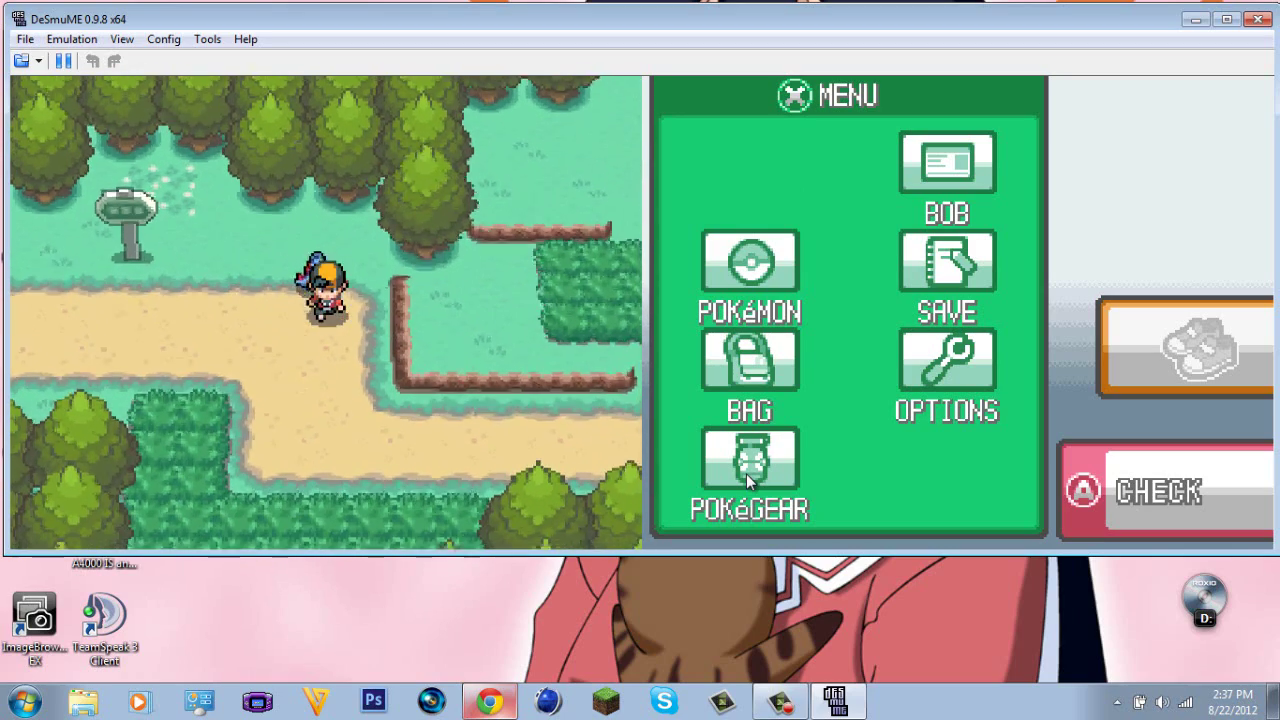
key(Up)
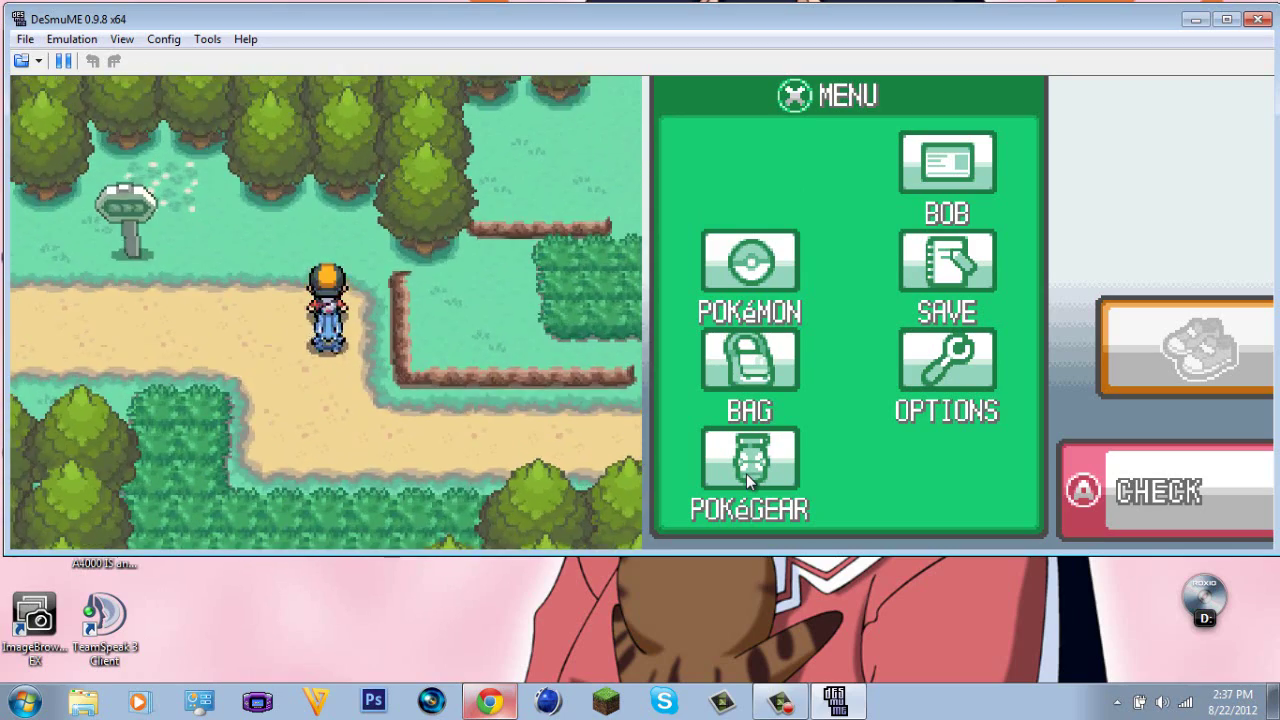
key(Down)
key(Left)
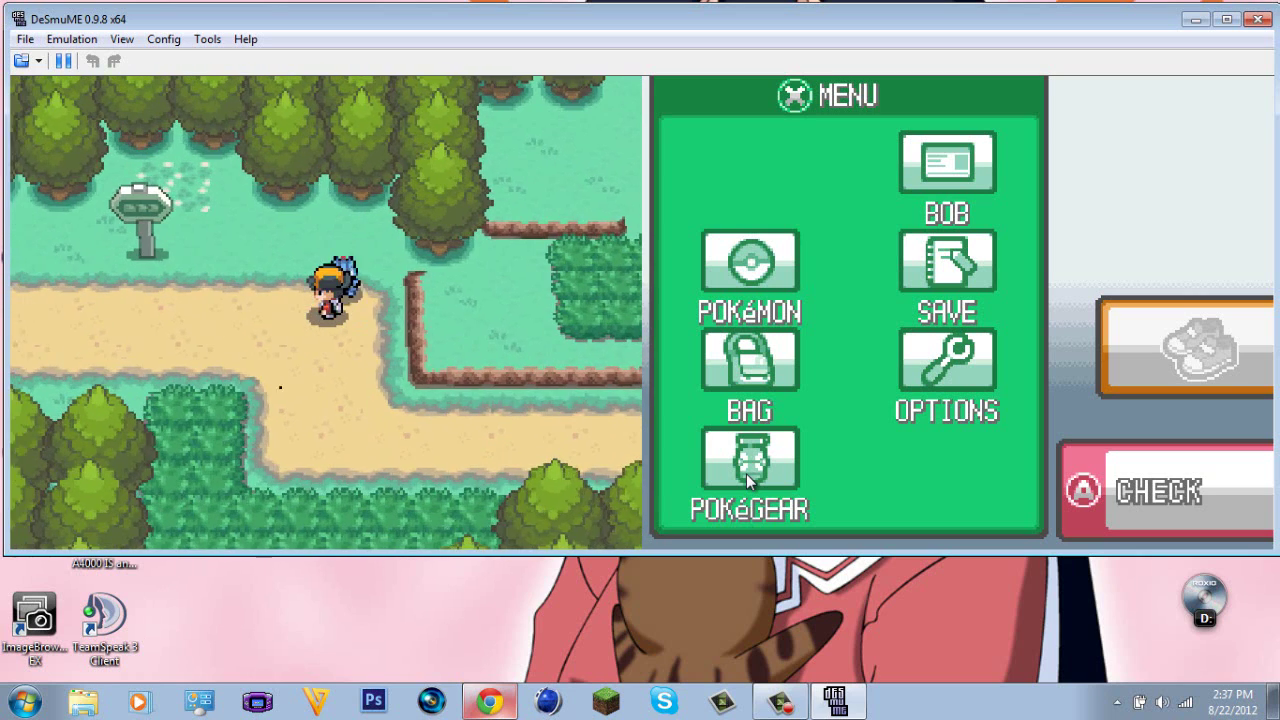
key(Right)
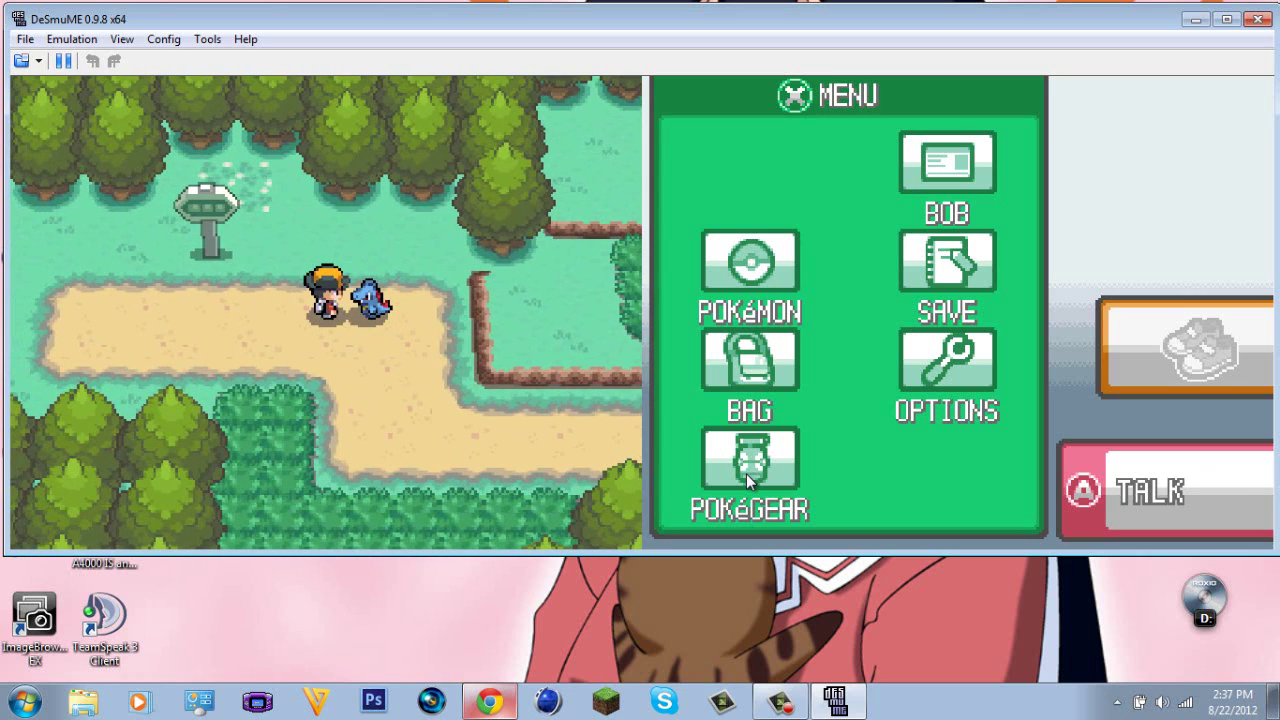
key(Right)
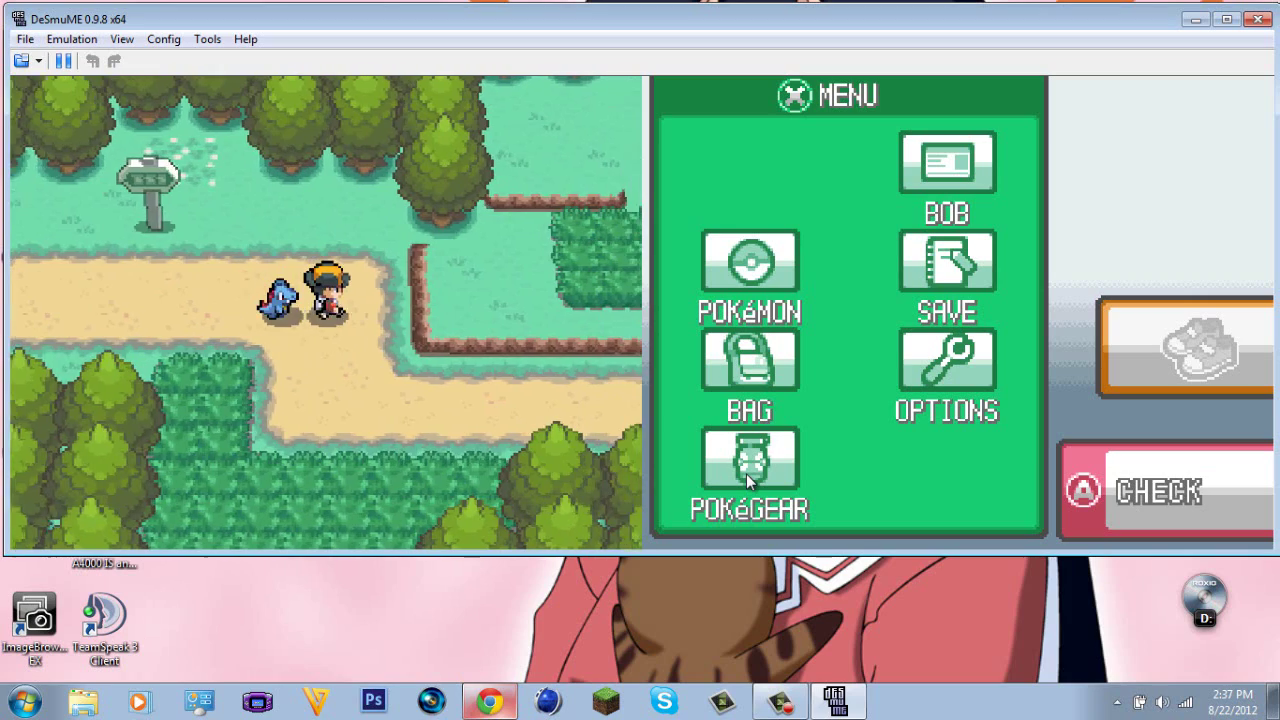
key(Up)
key(Left)
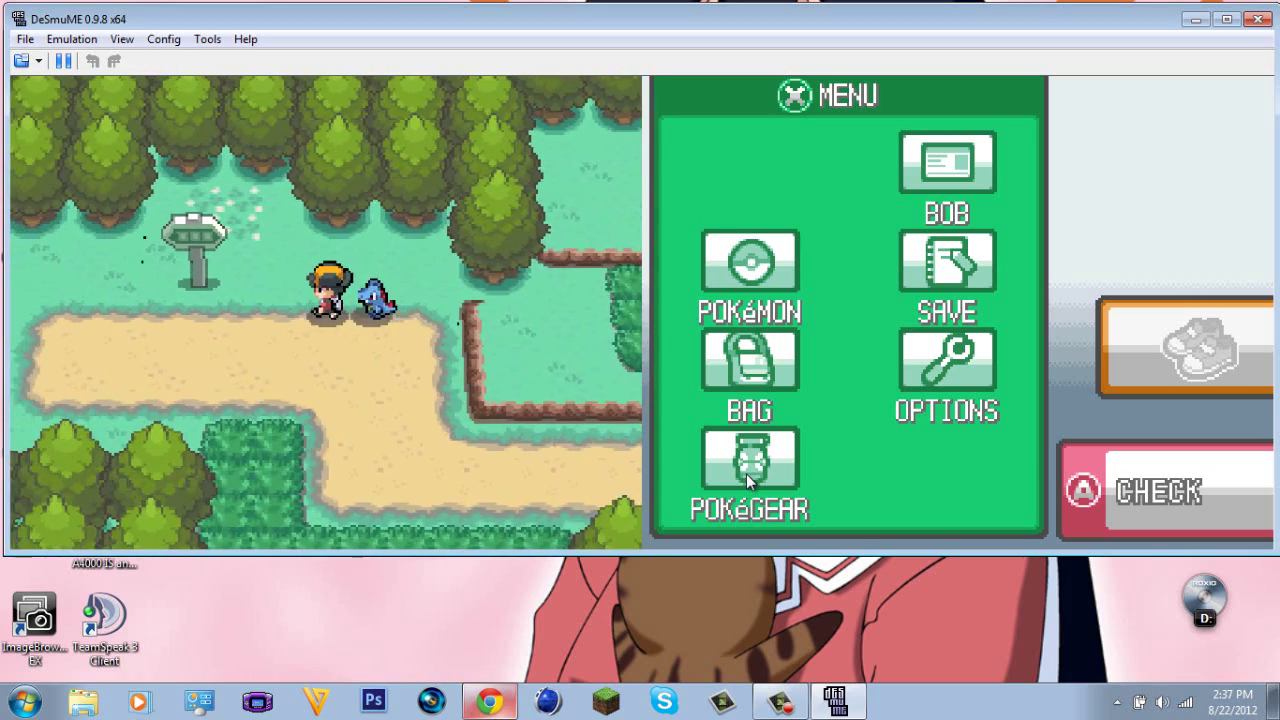
key(Down)
key(Left)
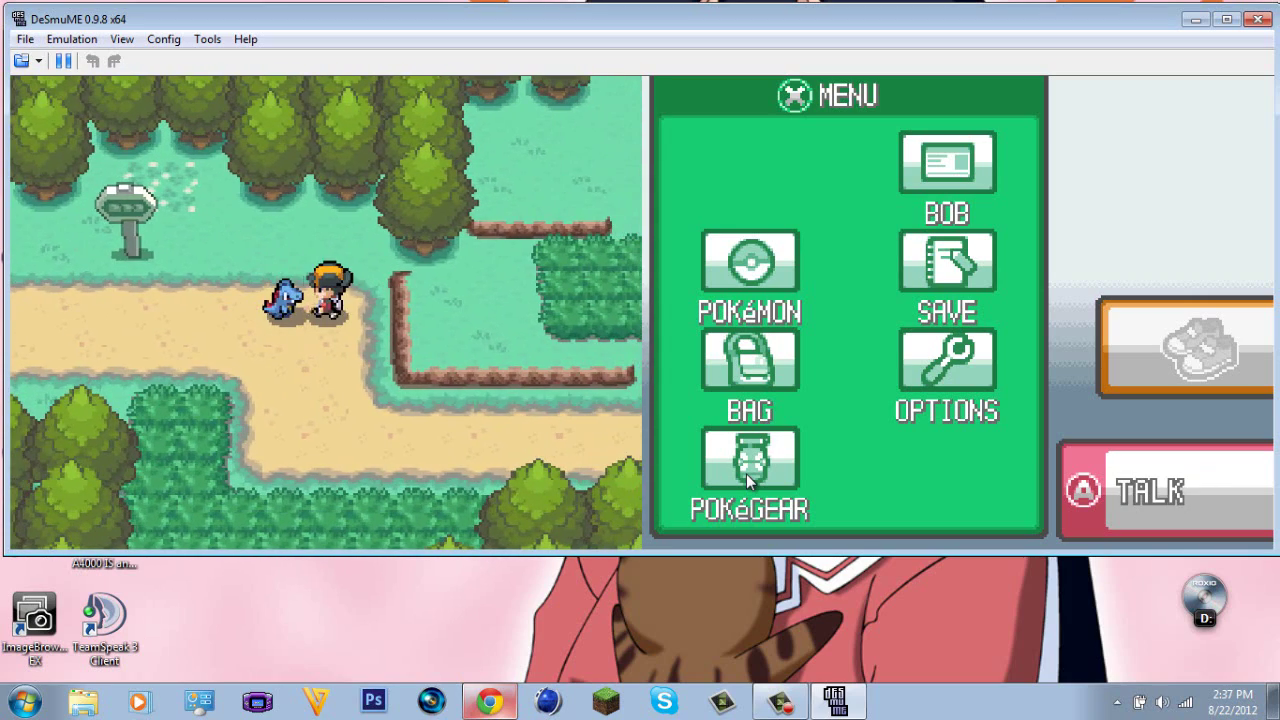
key(Down)
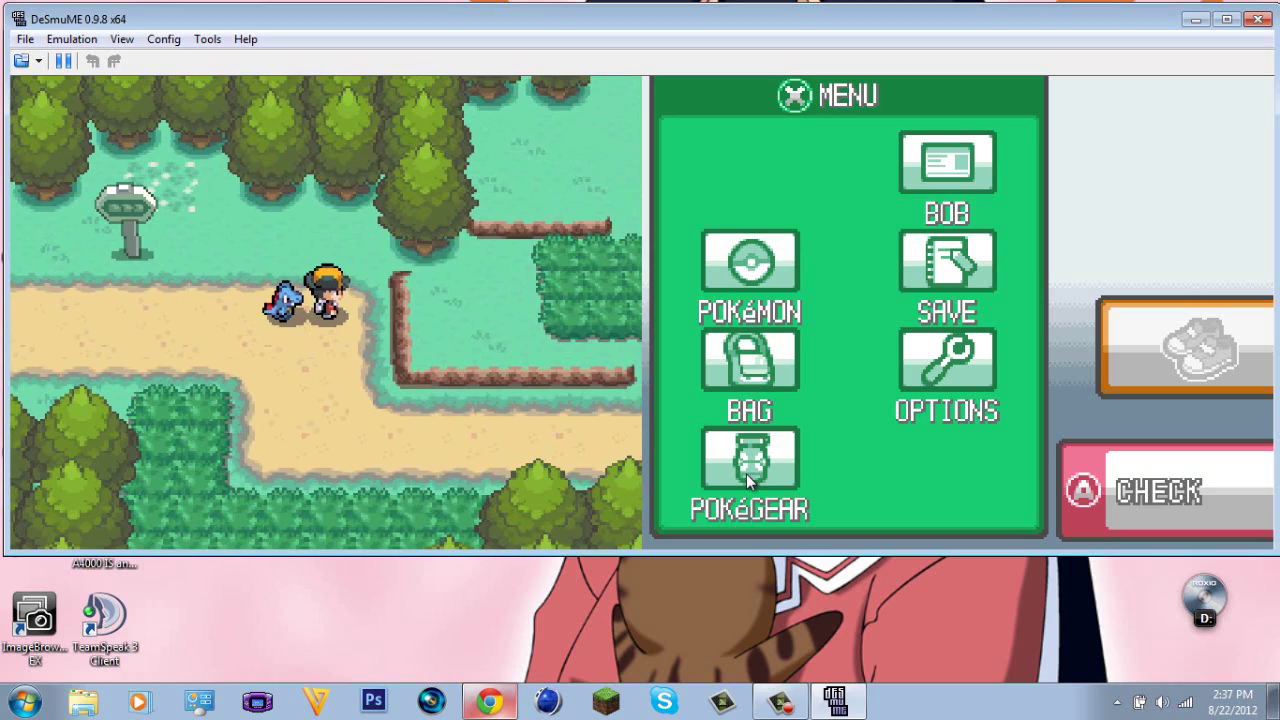